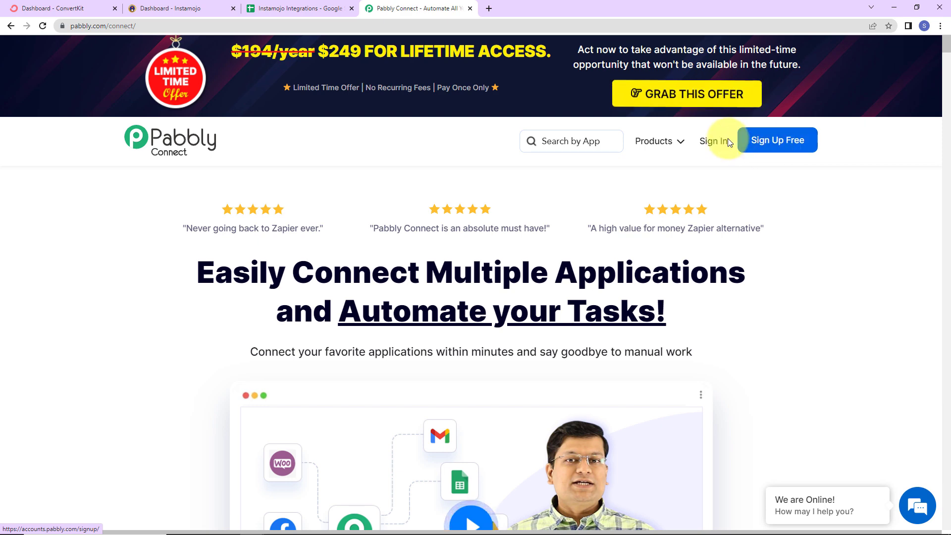
# Step: Sign in to Pabbly Connect and create a workflow named "Auto-tag ConvertKit Subscribers for Instamojo Payment & Add Data to Google Sheets"
pyautogui.click(712, 141)
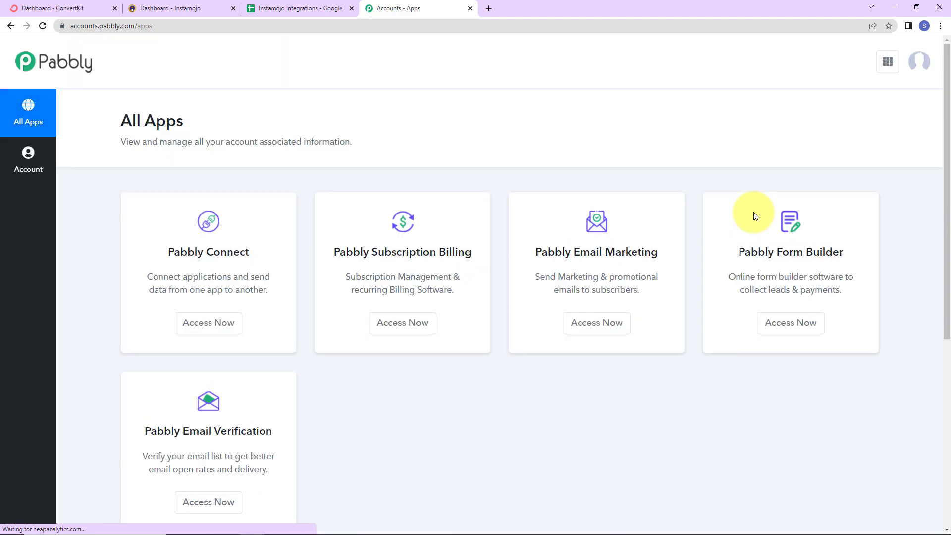
pyautogui.click(201, 322)
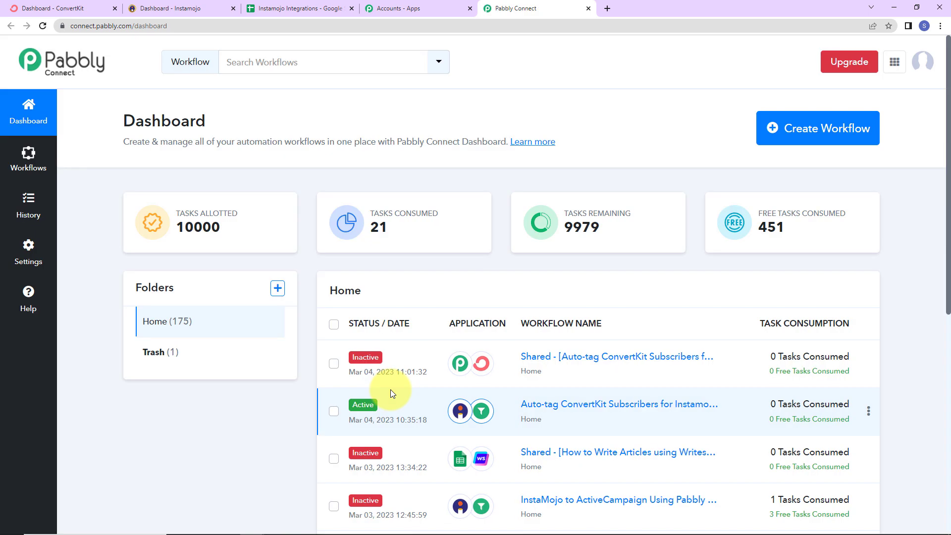
pyautogui.click(805, 148)
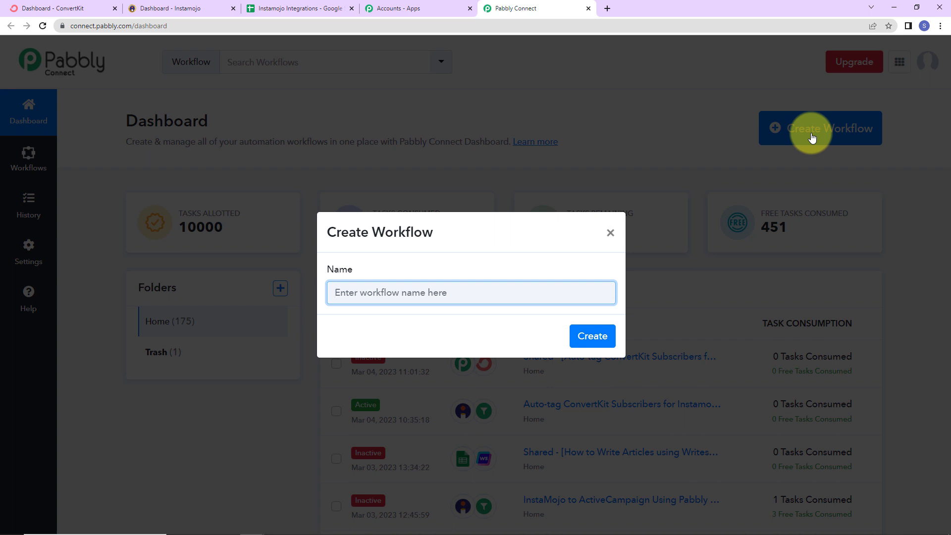
pyautogui.hotkey('ctrl', 'v')
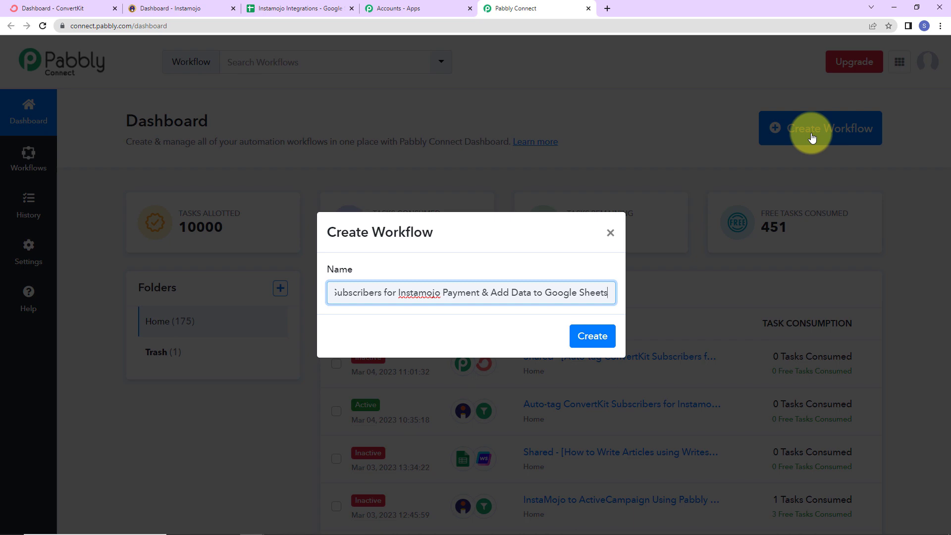
pyautogui.click(592, 335)
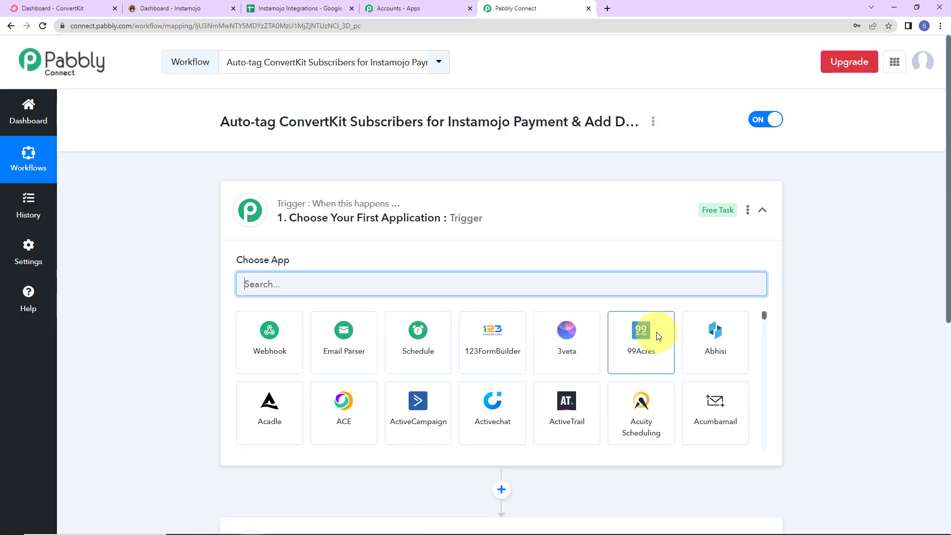
# Step: Set the workflow's trigger application to Instamojo with New Sale as the trigger event
pyautogui.scroll(-2, 456, 218)
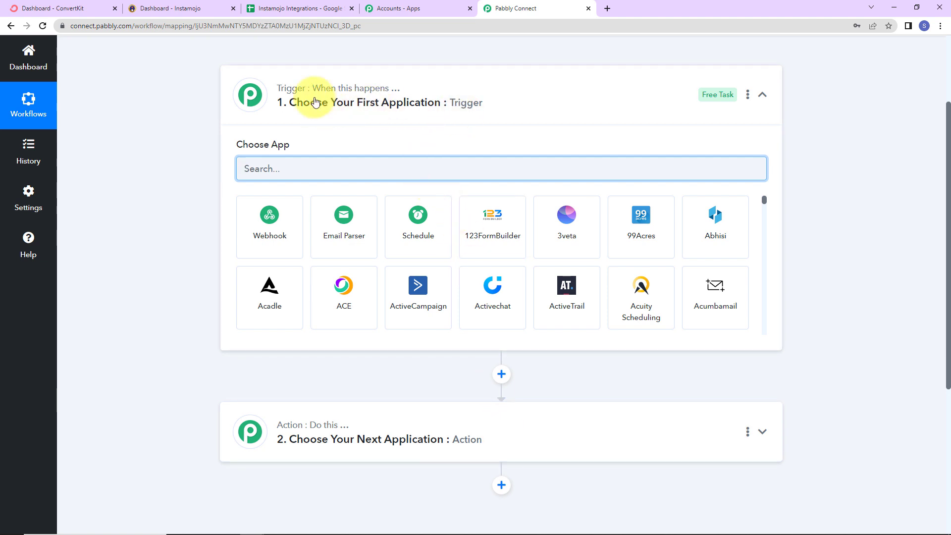
pyautogui.moveTo(376, 94)
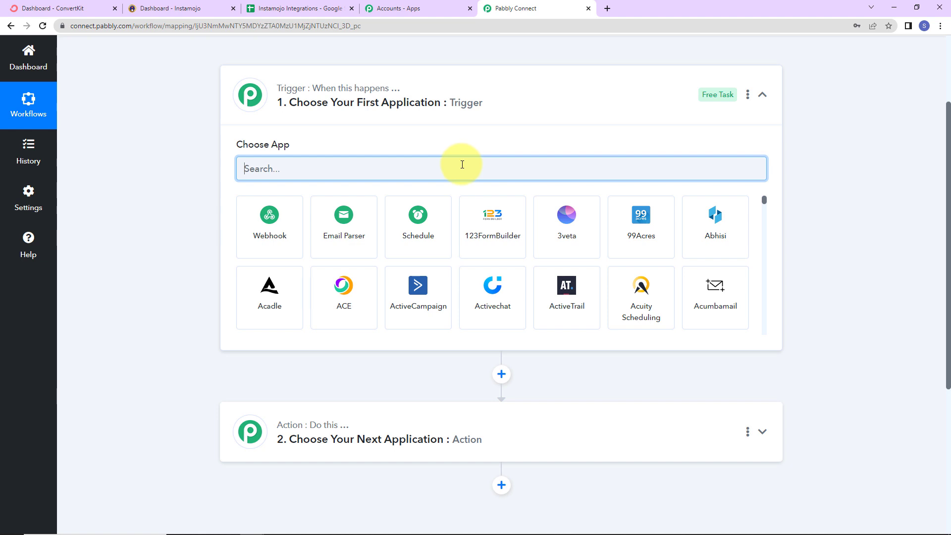
pyautogui.write('insta')
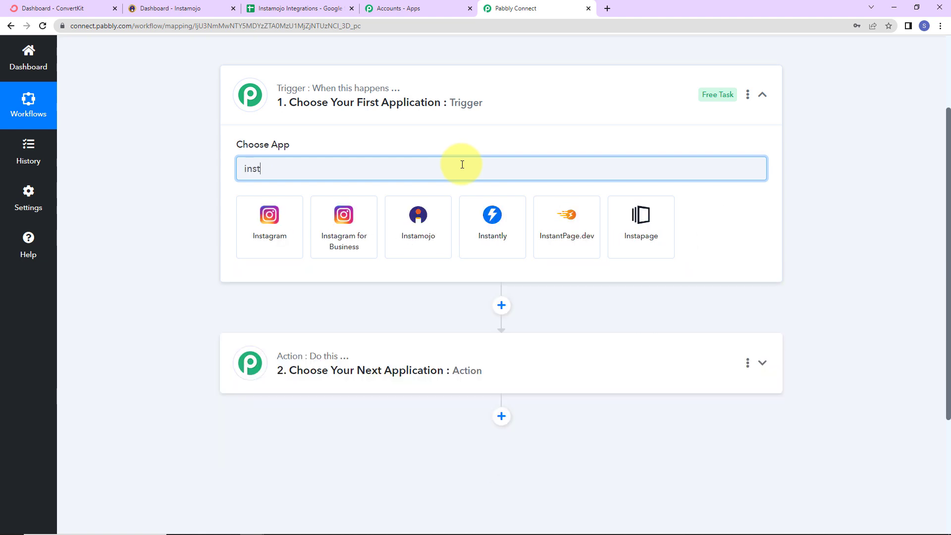
pyautogui.click(438, 224)
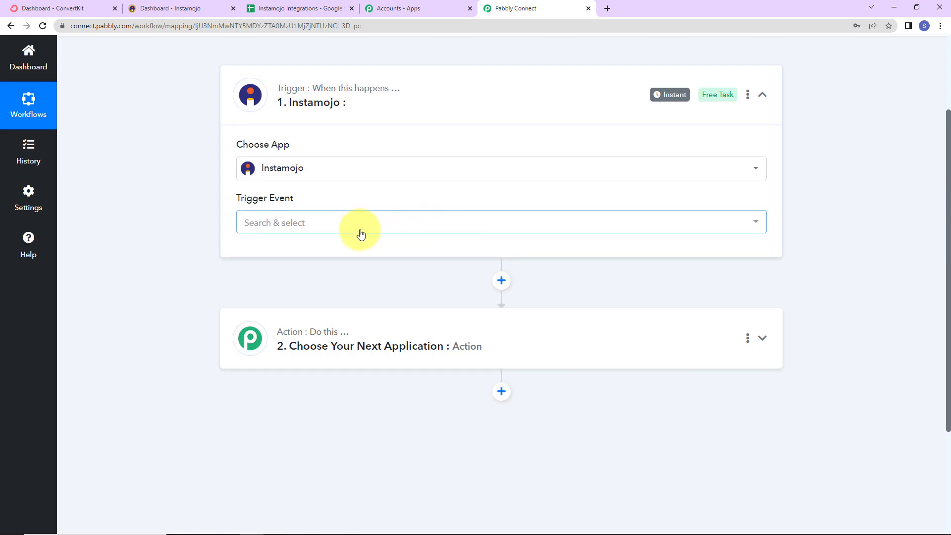
pyautogui.moveTo(253, 201)
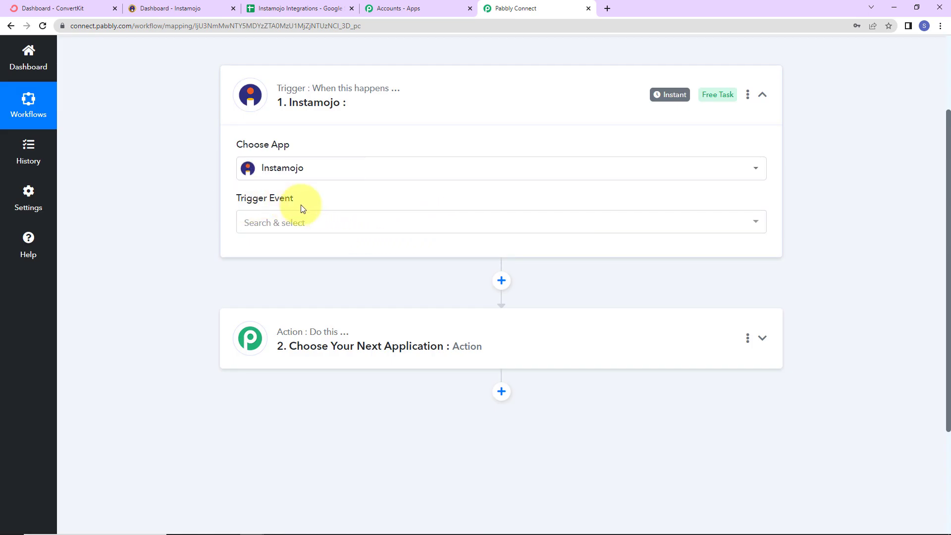
pyautogui.click(300, 223)
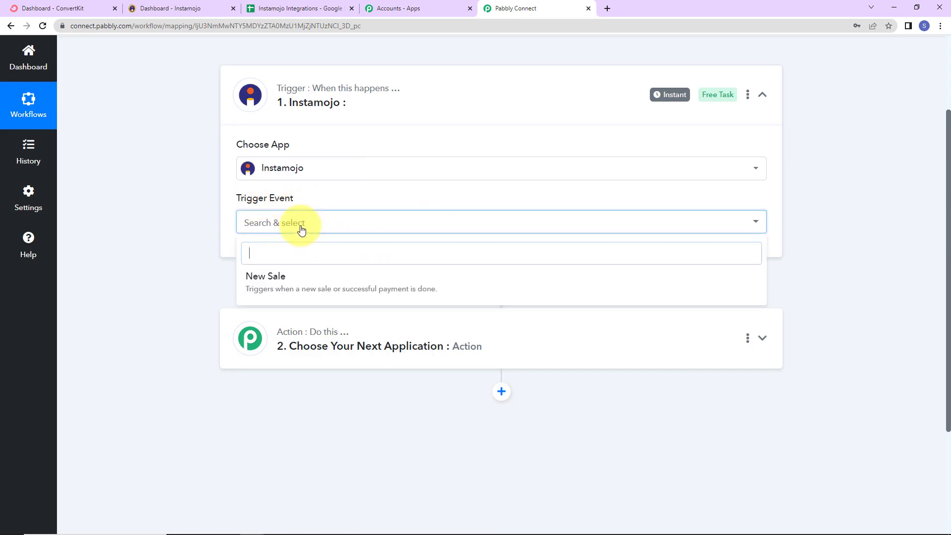
pyautogui.click(289, 287)
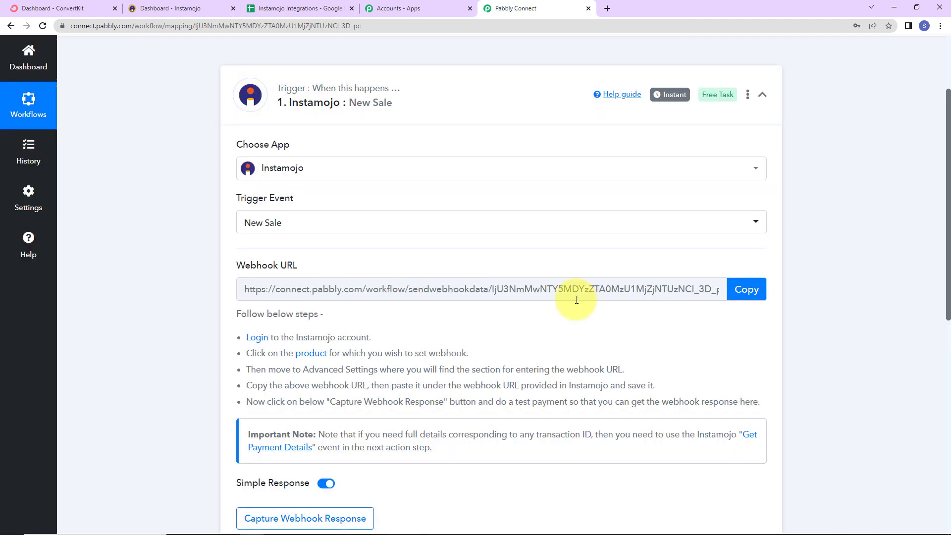
# Step: Copy the webhook URL provided for the Instamojo New Sale trigger
pyautogui.moveTo(243, 268)
pyautogui.moveTo(235, 263); pyautogui.dragTo(302, 265)
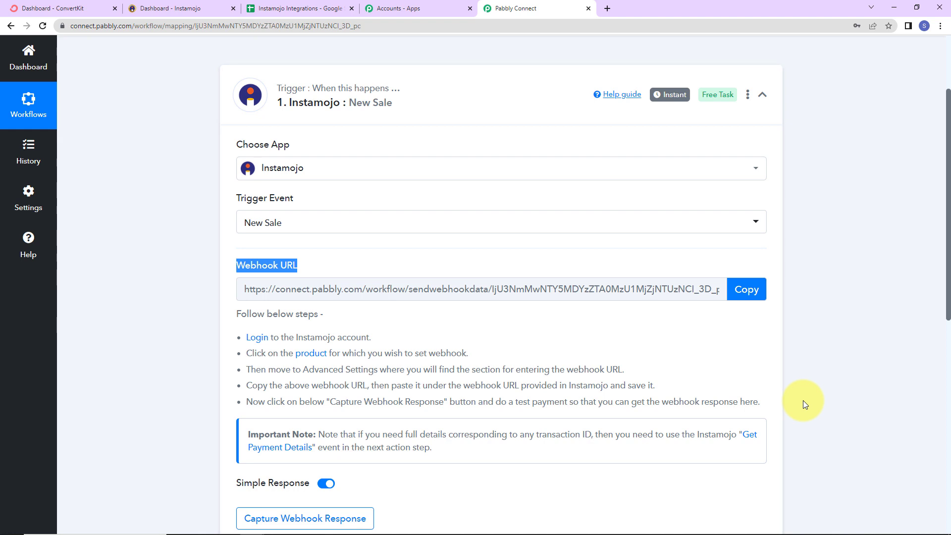
pyautogui.click(745, 289)
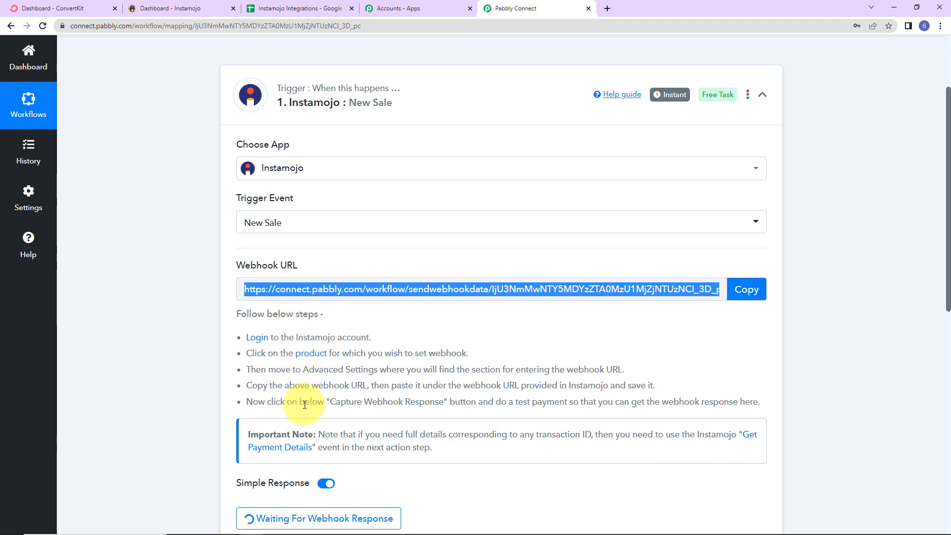
# Step: Switch to Instamojo and open the MS Office Language smart page for editing
pyautogui.click(186, 10)
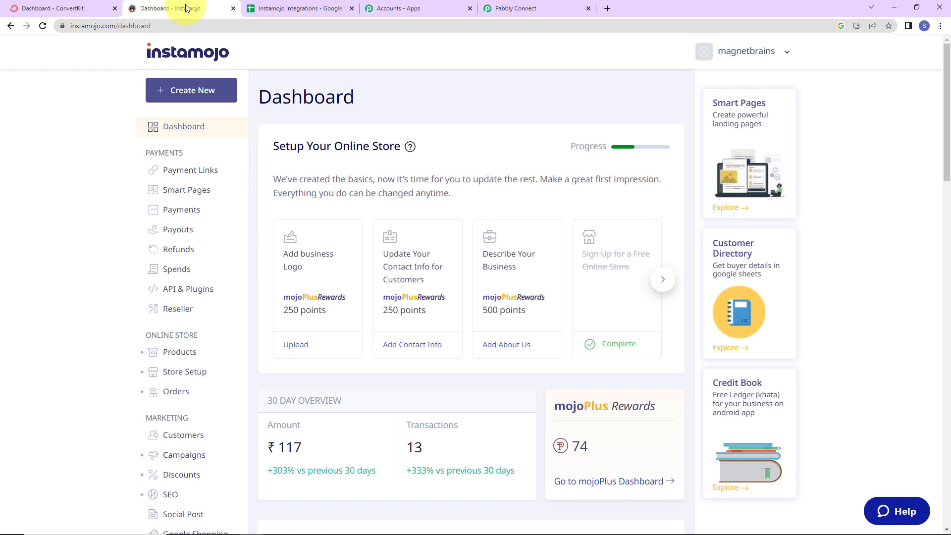
pyautogui.click(183, 190)
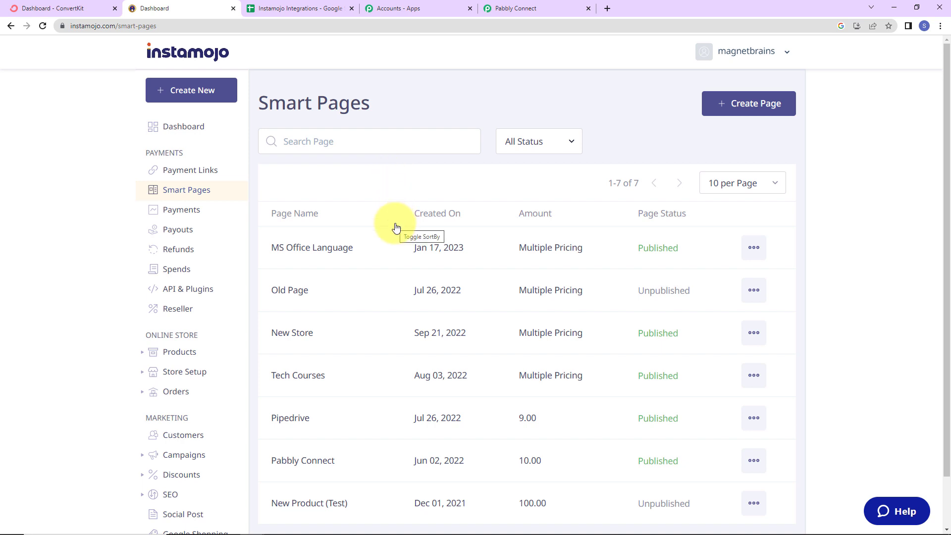
pyautogui.click(753, 246)
pyautogui.click(686, 341)
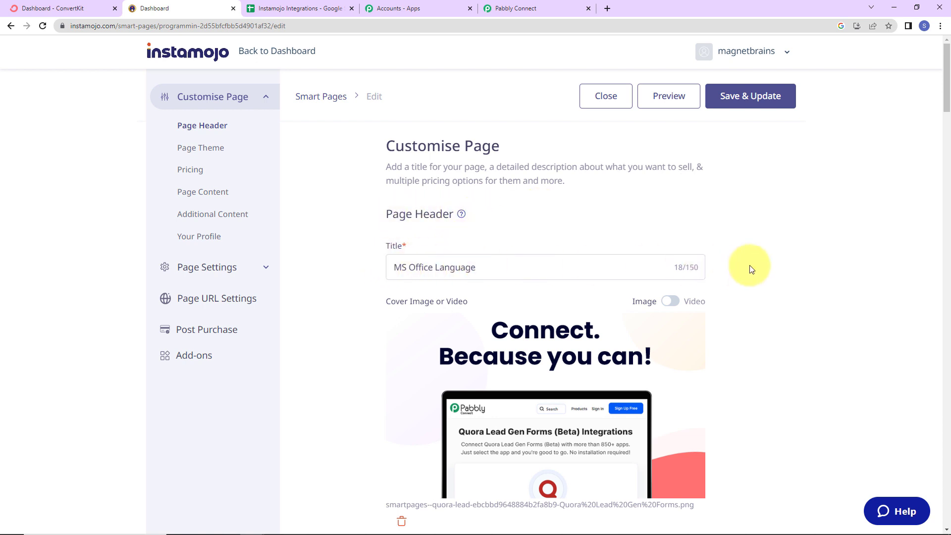
# Step: Replace the webhook URL in the smart page's settings with the copied Pabbly Connect URL, and save and update the page
pyautogui.scroll(-2, 803, 271)
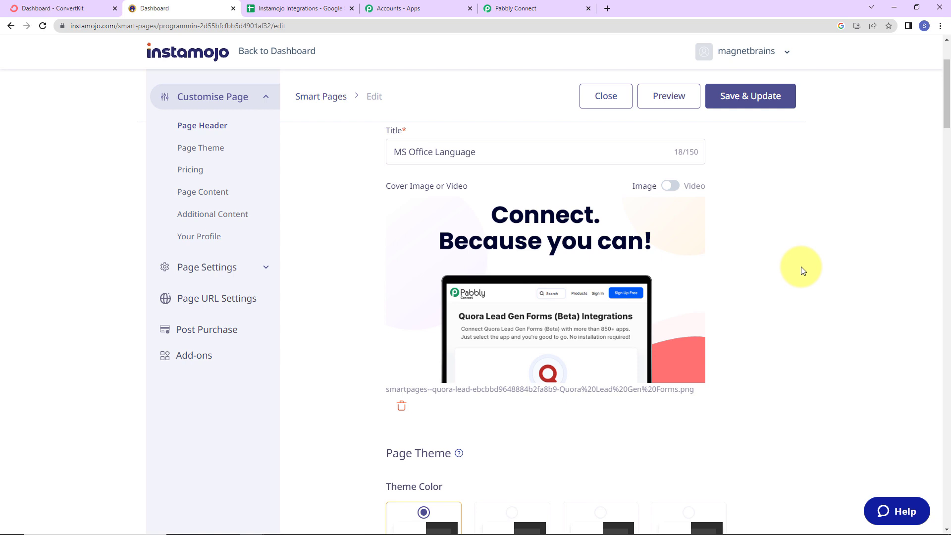
pyautogui.scroll(-6, 802, 271)
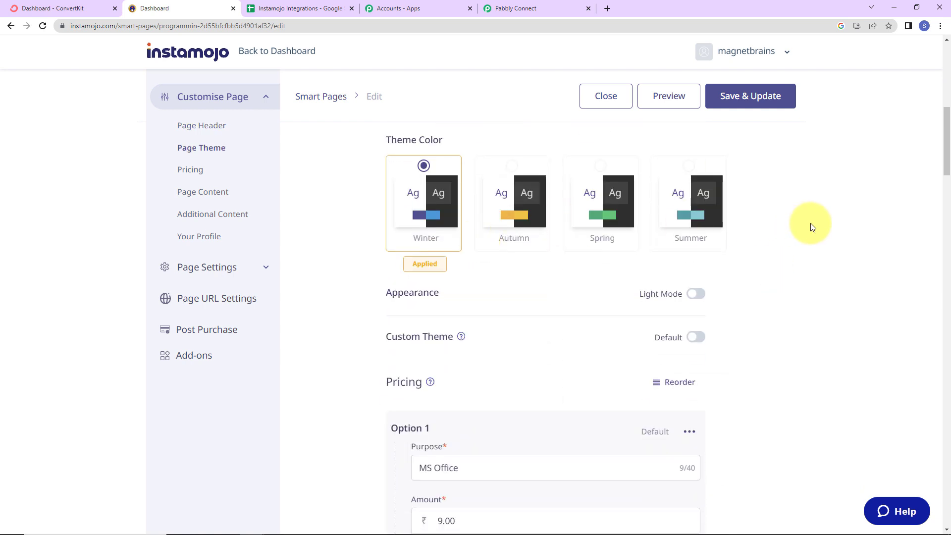
pyautogui.scroll(-2, 811, 226)
pyautogui.scroll(-2, 810, 222)
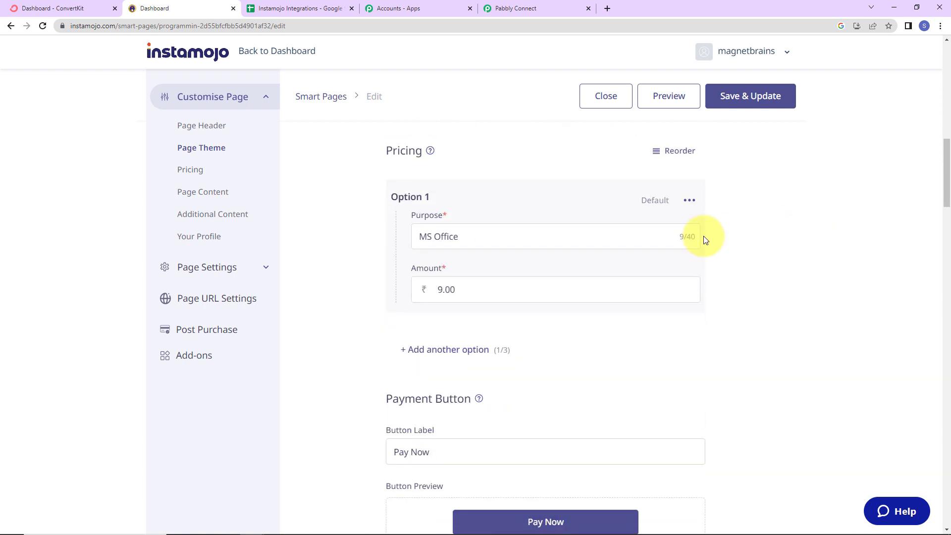
pyautogui.scroll(-2, 776, 253)
pyautogui.scroll(-2, 776, 253)
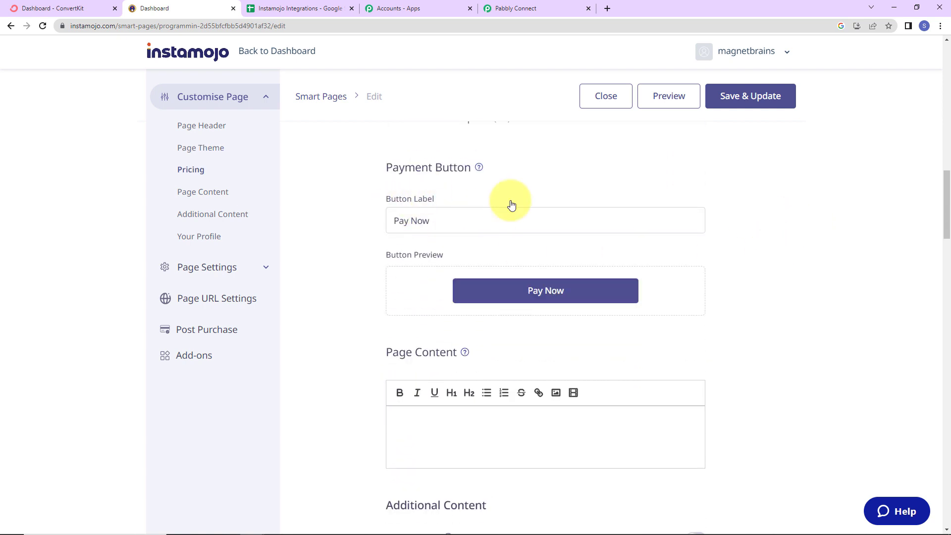
pyautogui.scroll(-2, 812, 256)
pyautogui.scroll(-10, 812, 256)
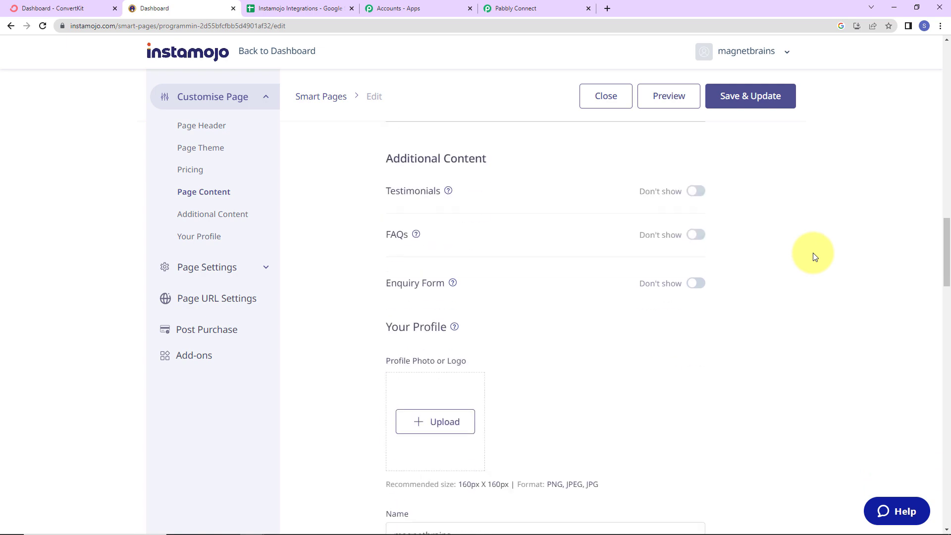
pyautogui.scroll(-8, 813, 255)
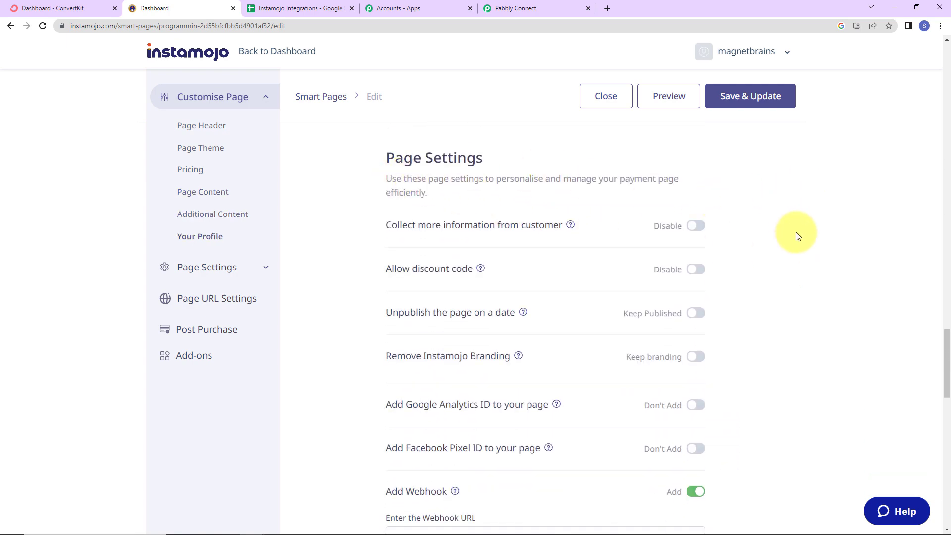
pyautogui.scroll(-6, 796, 233)
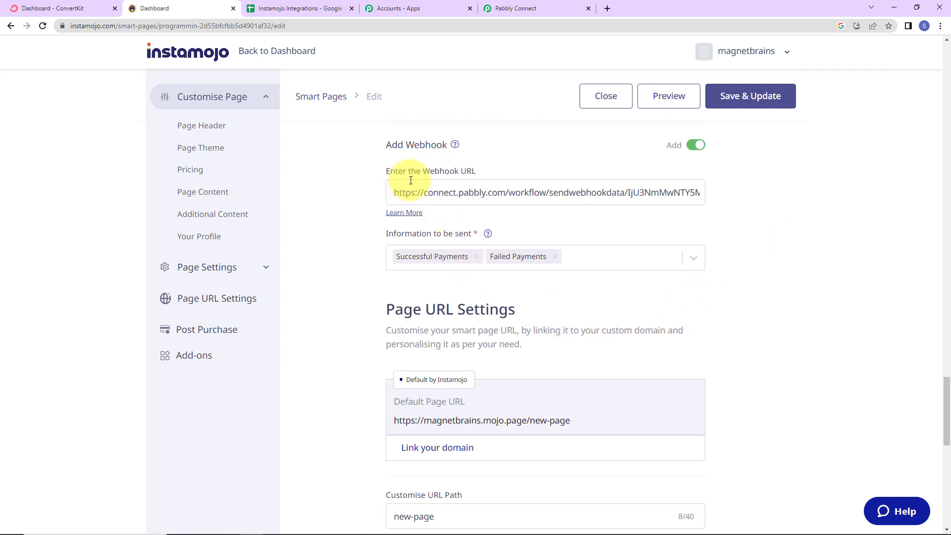
pyautogui.moveTo(394, 193); pyautogui.dragTo(946, 196)
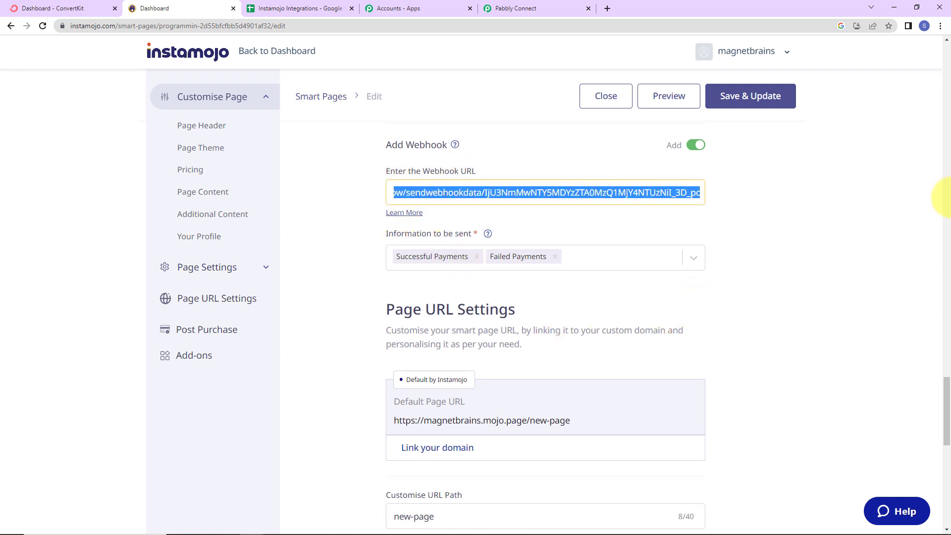
pyautogui.press('BackSpace')
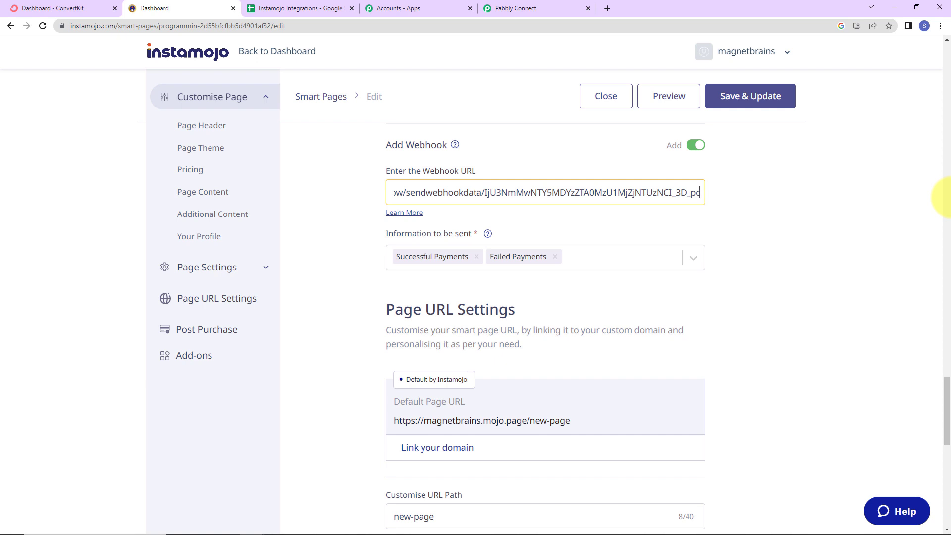
pyautogui.click(774, 95)
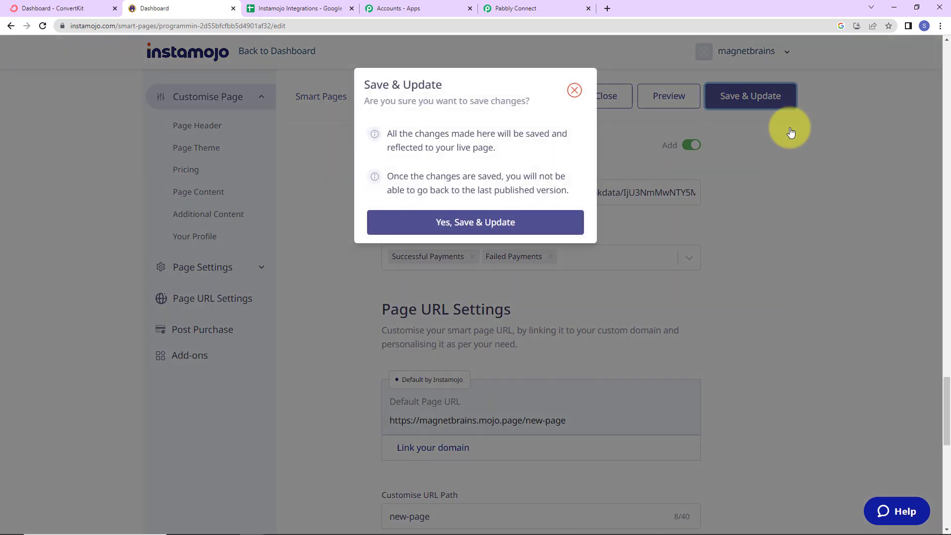
pyautogui.click(484, 221)
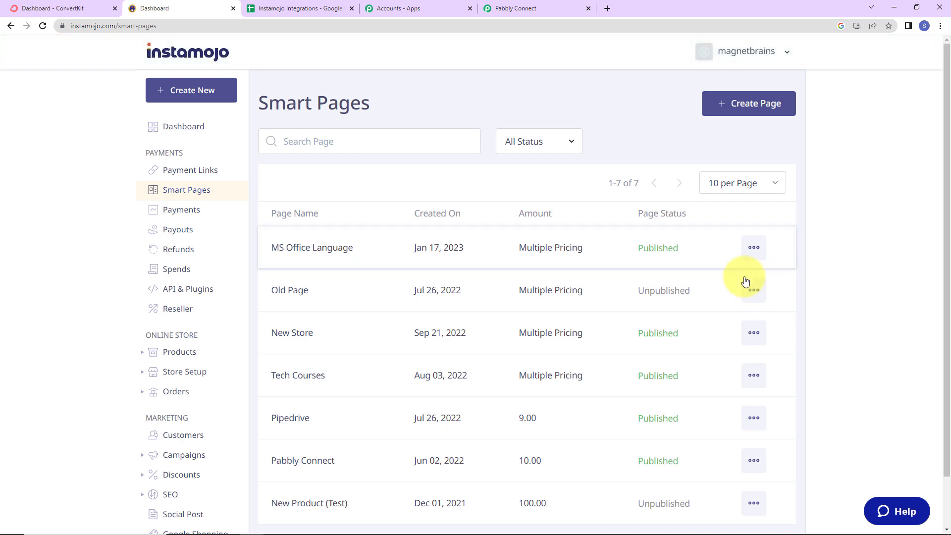
# Step: Switch back to Pabbly Connect and review the webhook URL and response capture note in the Instamojo trigger
pyautogui.click(513, 17)
pyautogui.click(752, 290)
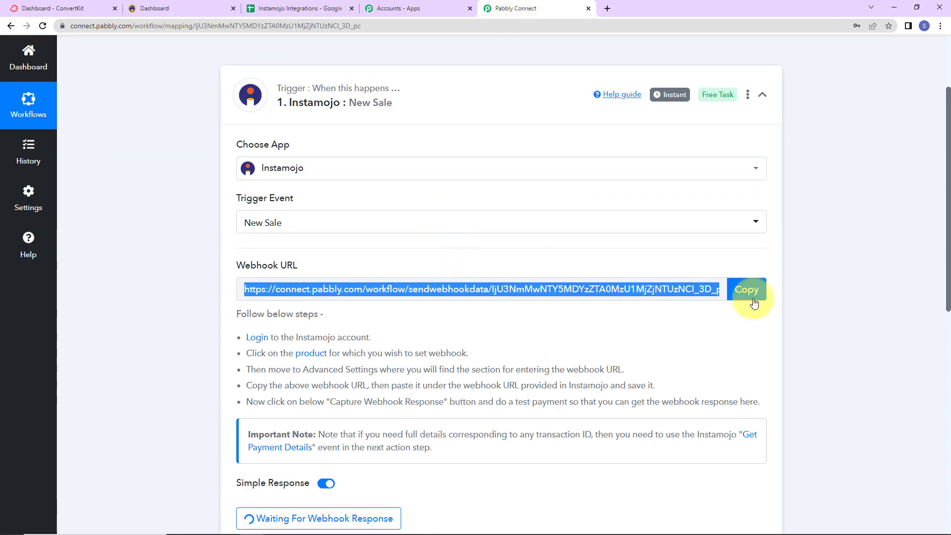
pyautogui.scroll(-3, 808, 297)
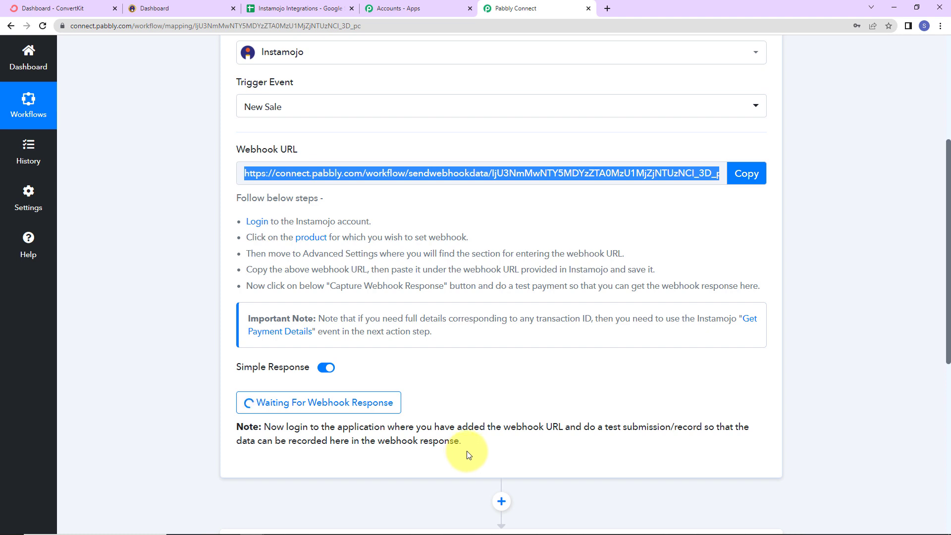
# Step: Return to Instamojo and copy the share link of the MS Office Language smart page
pyautogui.click(158, 14)
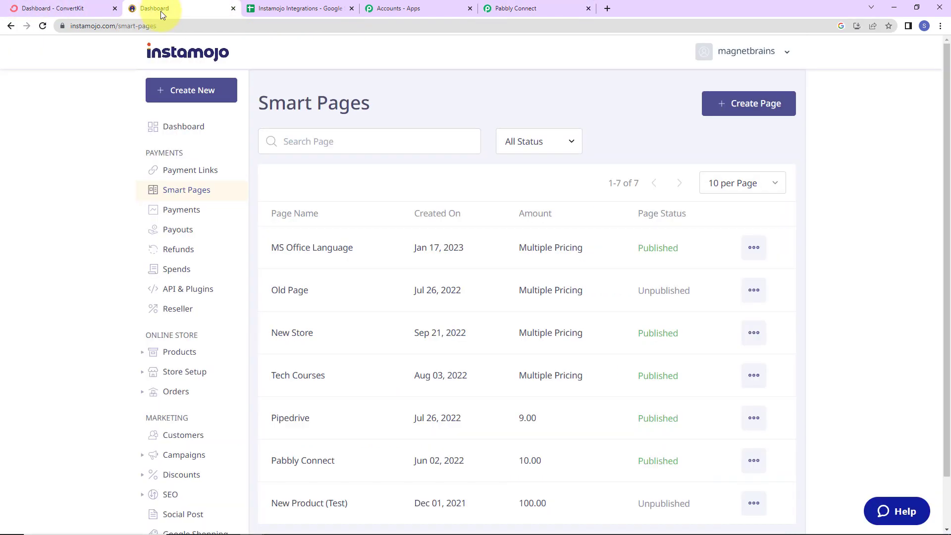
pyautogui.click(751, 251)
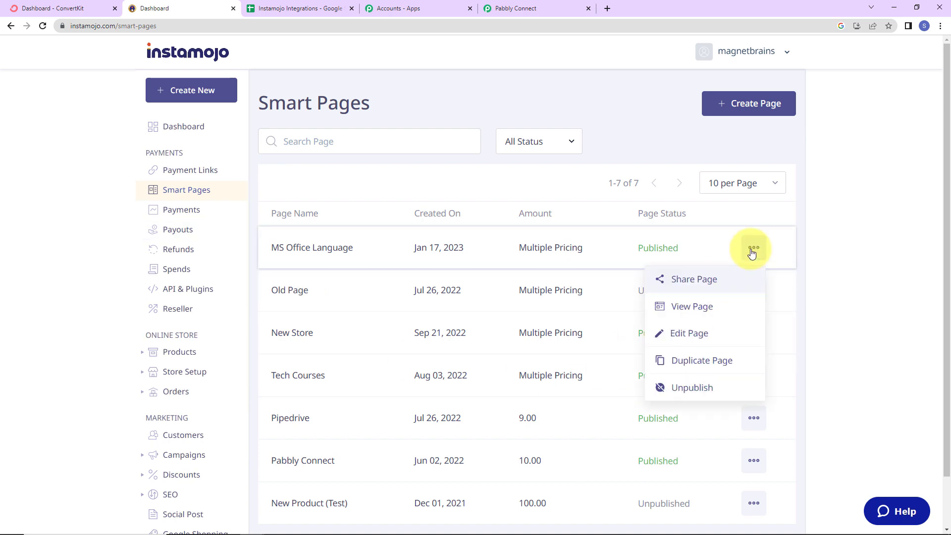
pyautogui.click(681, 279)
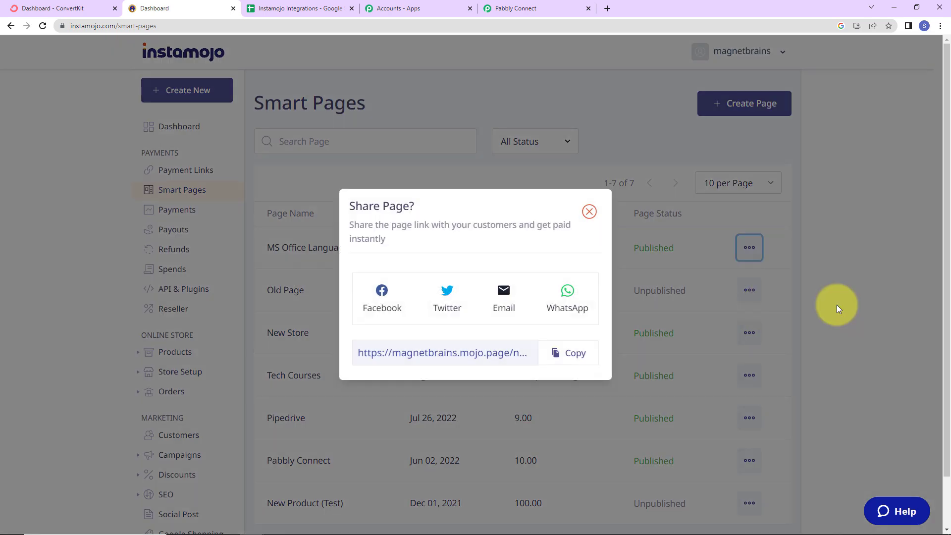
pyautogui.click(580, 352)
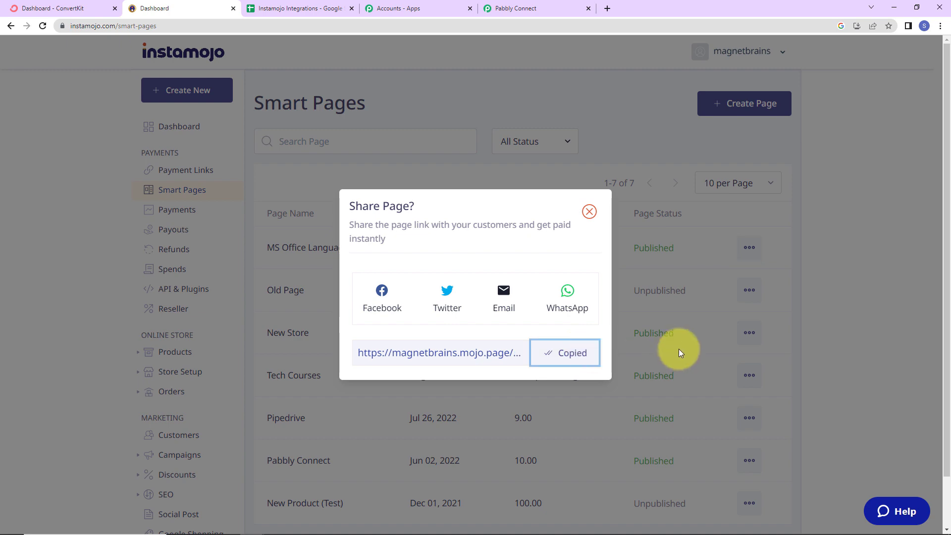
# Step: Open the copied MS Office Language page link in a new incognito window and proceed to its checkout
pyautogui.click(939, 26)
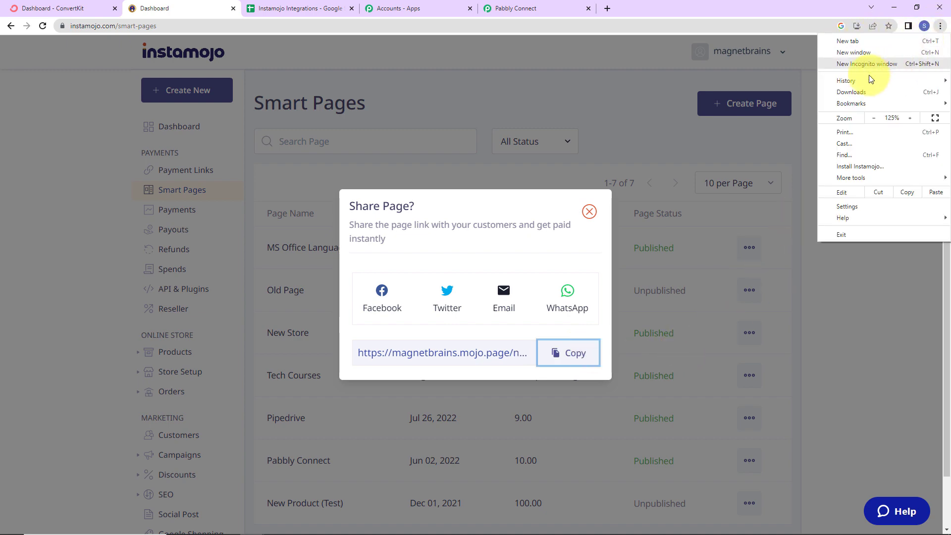
pyautogui.click(867, 64)
pyautogui.hotkey('ctrl', 'v')
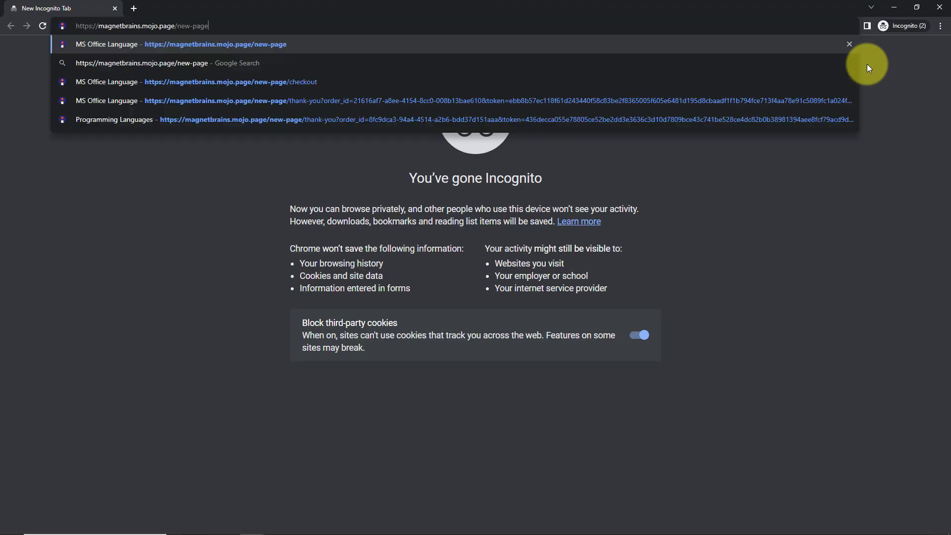
pyautogui.press('Return')
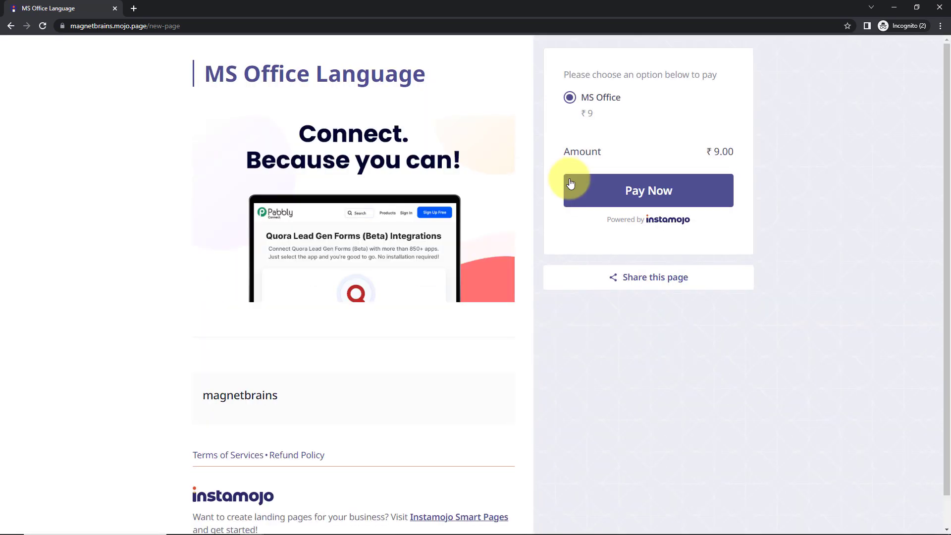
pyautogui.click(664, 194)
# Step: Fill in the customer's first name, last name, email and mobile number, and submit the payment for MS Office
pyautogui.click(263, 181)
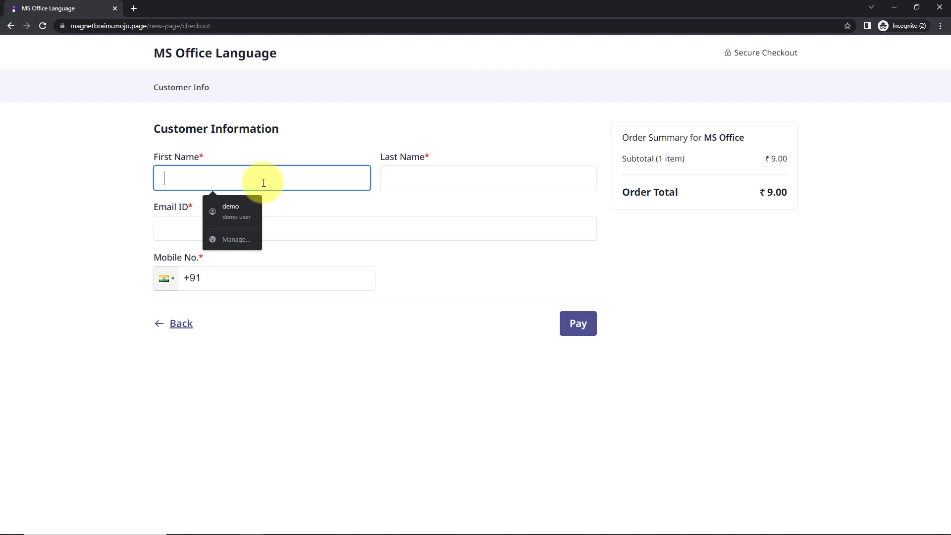
pyautogui.write('Smart')
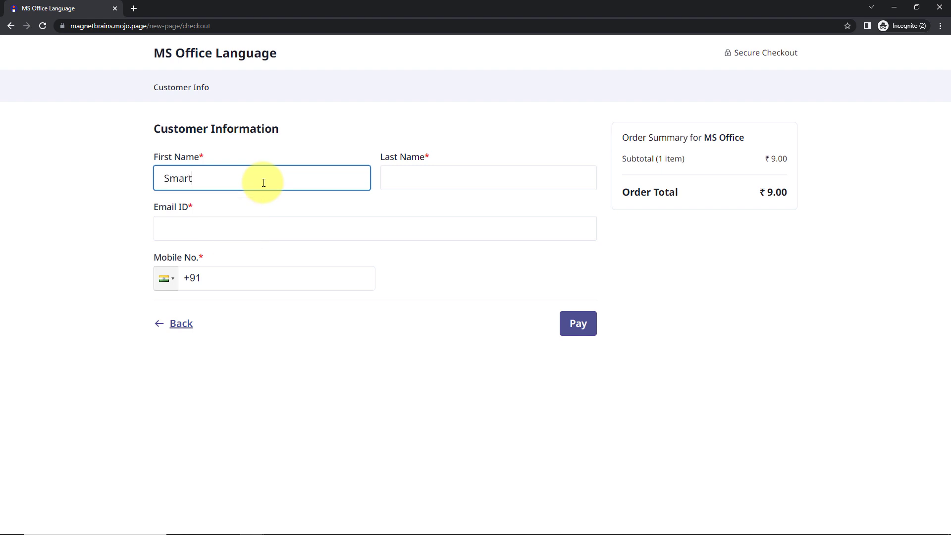
pyautogui.press('Tab')
pyautogui.write('User')
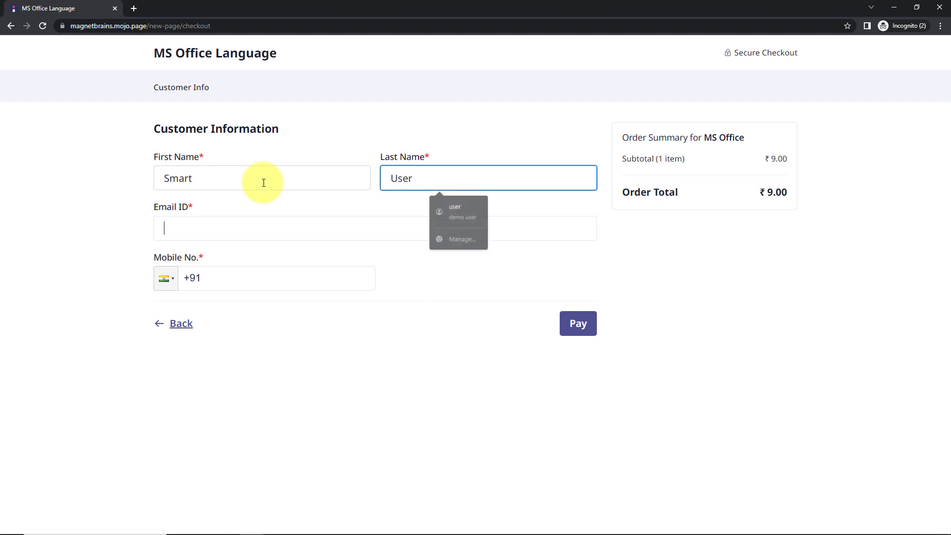
pyautogui.press('Tab')
pyautogui.write('smart')
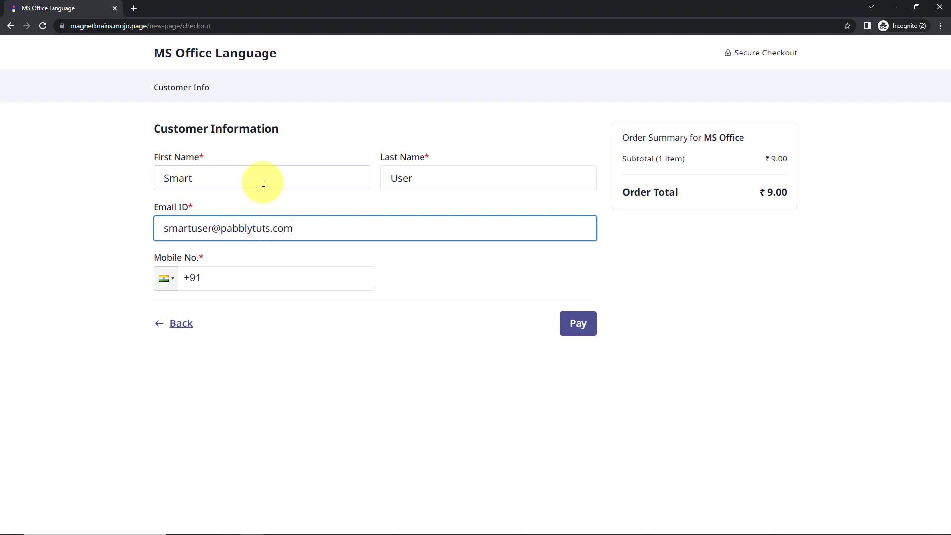
pyautogui.click(234, 277)
pyautogui.write('91111111111')
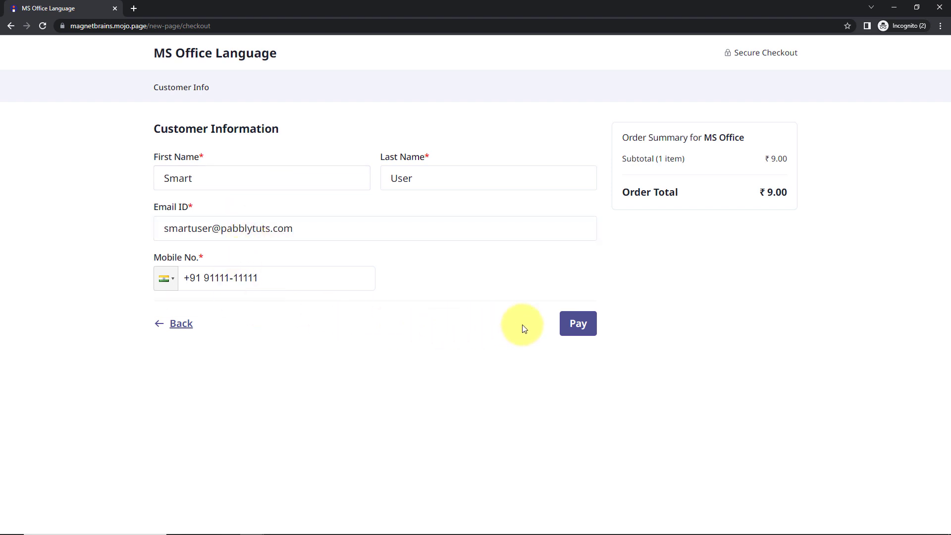
pyautogui.click(584, 323)
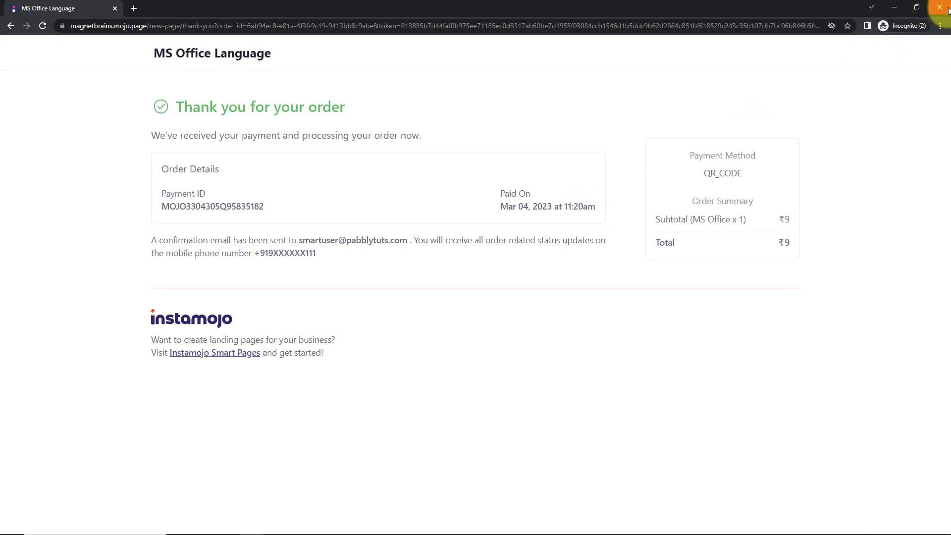
# Step: Switch back to Pabbly Connect and examine the captured Instamojo response, including payment status, purpose and buyer details
pyautogui.click(894, 7)
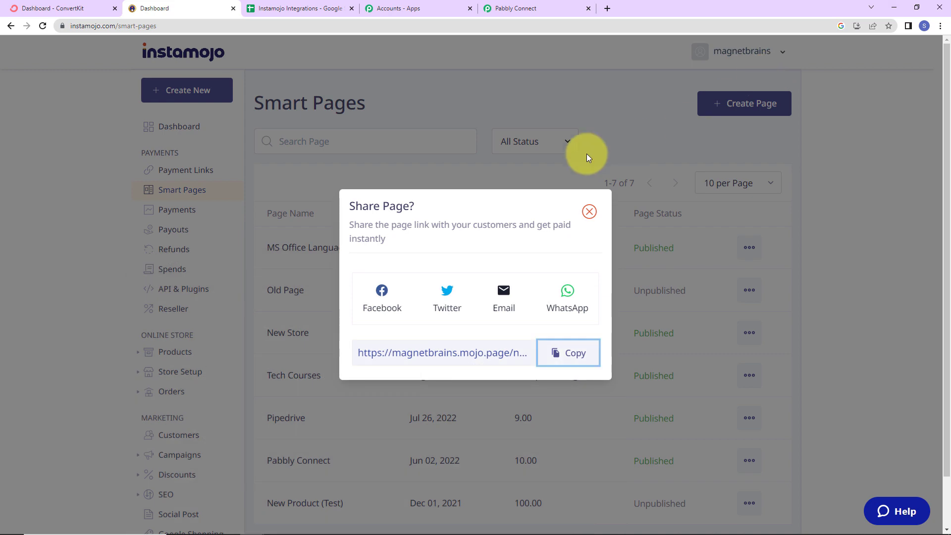
pyautogui.click(540, 8)
pyautogui.scroll(-7, 825, 323)
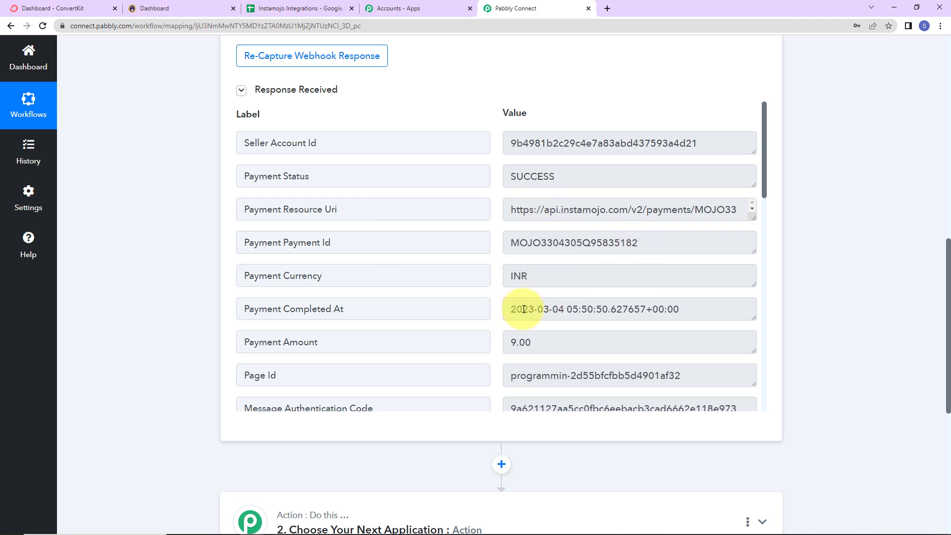
pyautogui.scroll(-2, 691, 307)
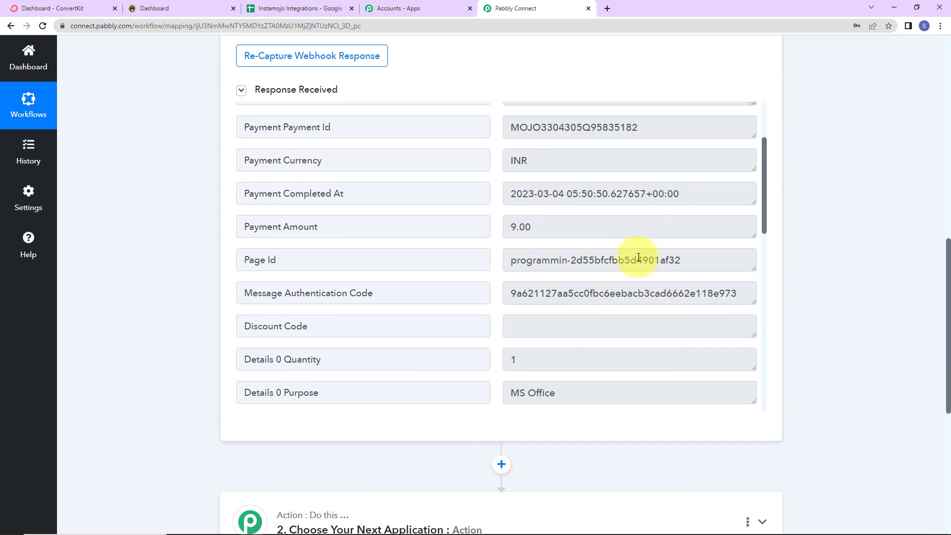
pyautogui.scroll(-4, 577, 253)
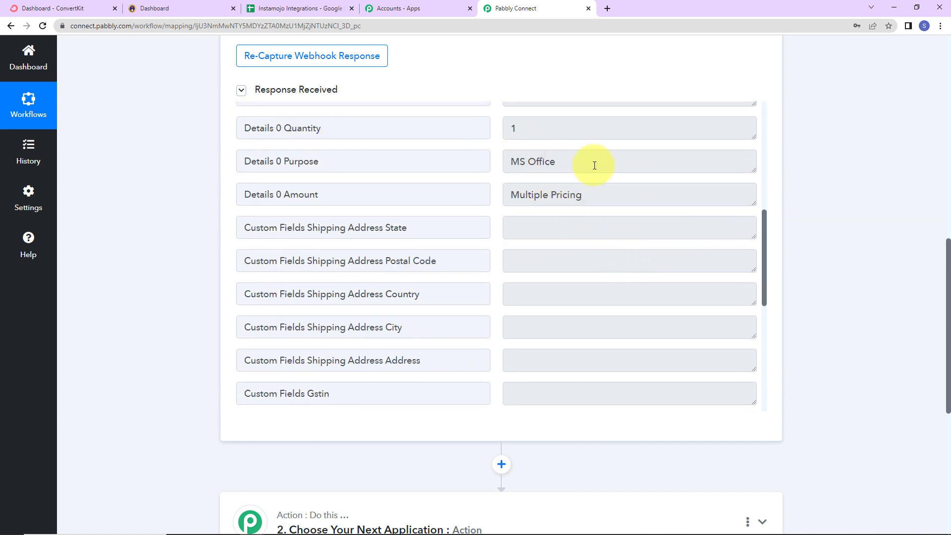
pyautogui.scroll(-8, 664, 238)
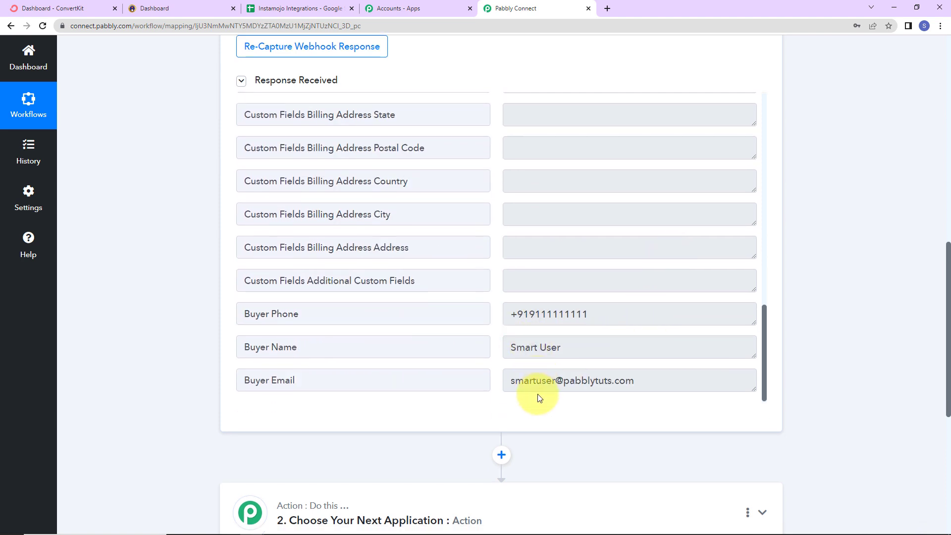
# Step: Choose Filter by Pabbly as the app for the workflow's second step
pyautogui.scroll(-2, 539, 397)
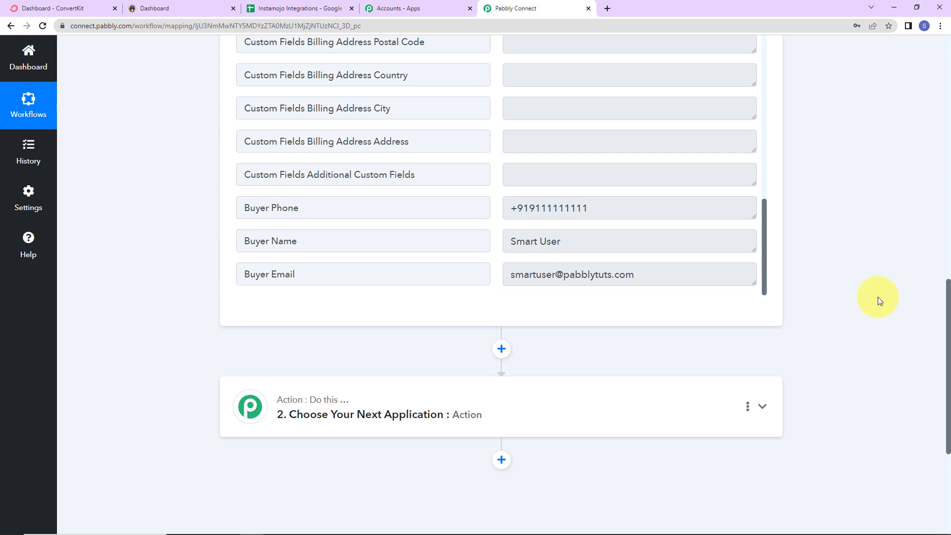
pyautogui.scroll(-2, 877, 296)
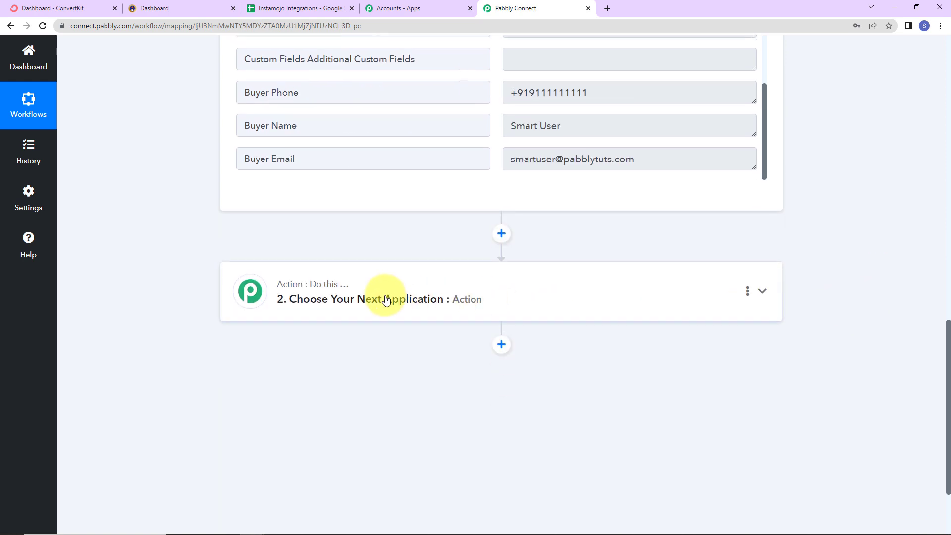
pyautogui.click(382, 298)
pyautogui.click(357, 415)
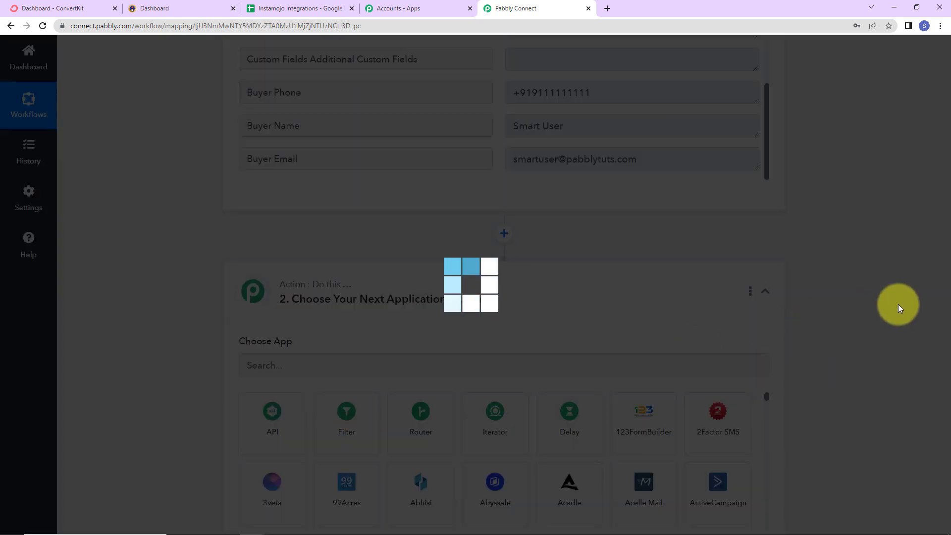
pyautogui.scroll(-4, 898, 304)
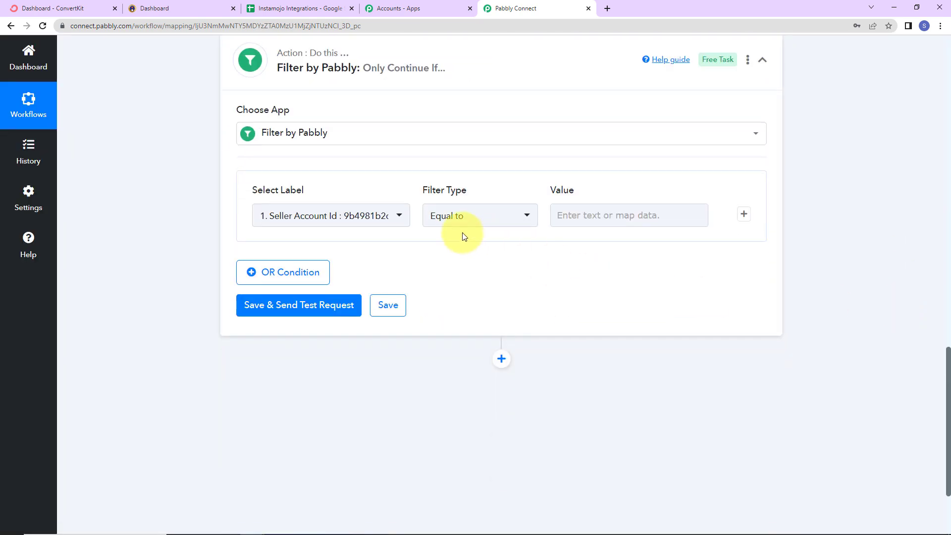
# Step: Set the filter condition to Payment Status Equal to SUCCESS, and save it with a test request
pyautogui.click(400, 214)
pyautogui.click(378, 288)
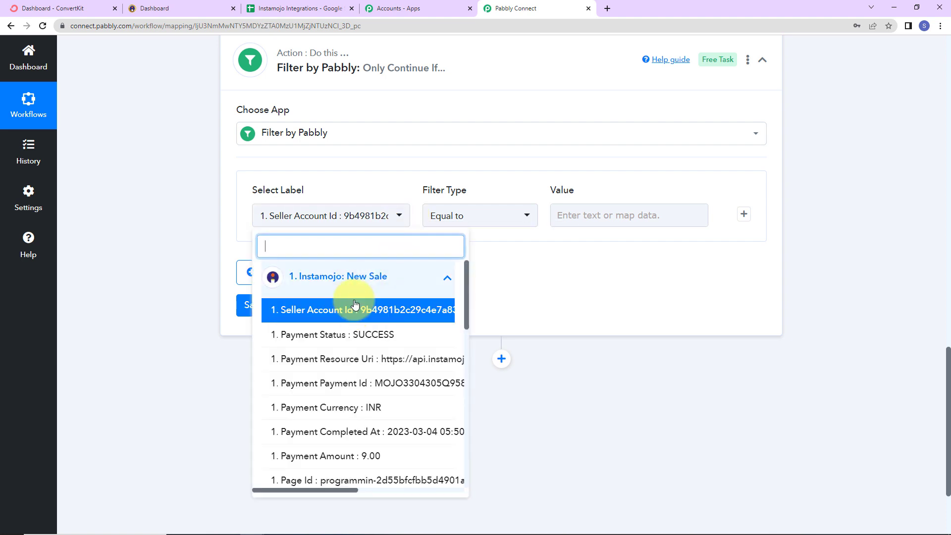
pyautogui.click(339, 332)
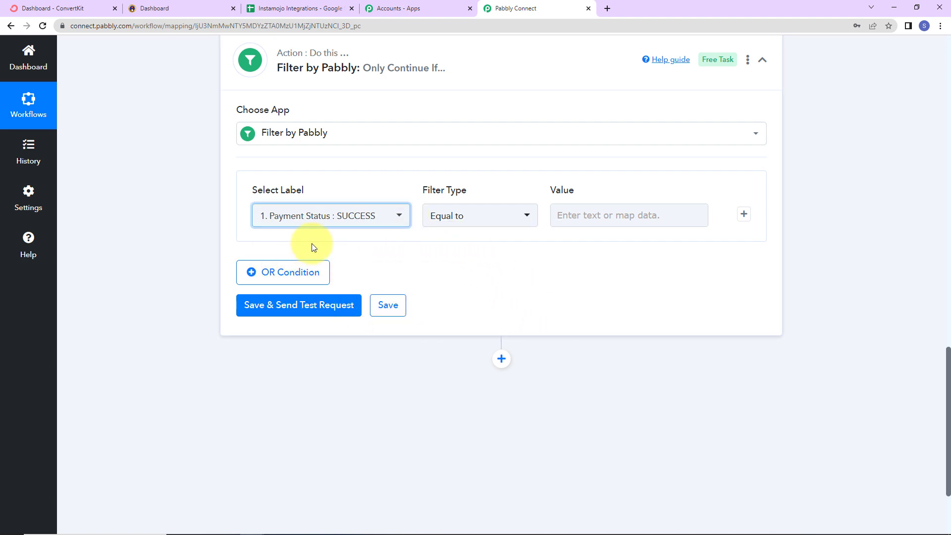
pyautogui.click(620, 215)
pyautogui.write('SUCCESS')
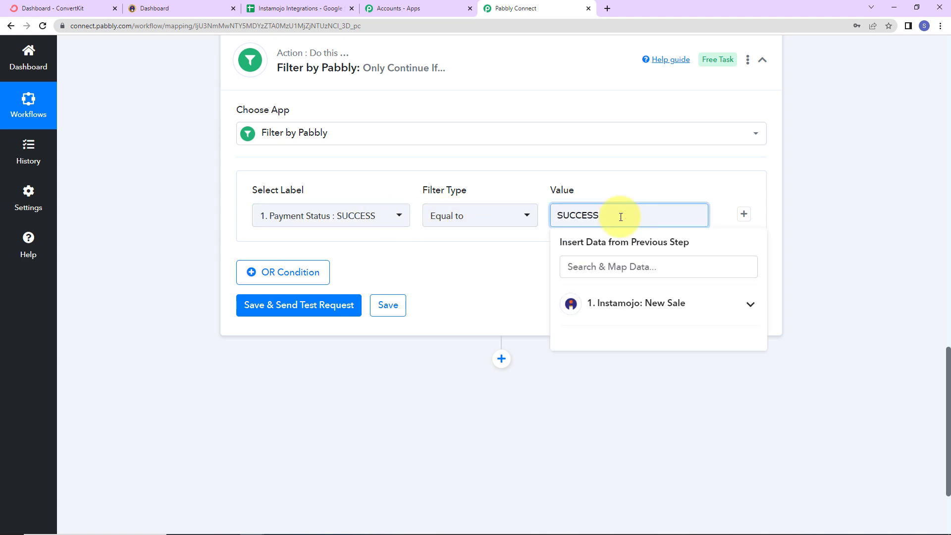
pyautogui.click(559, 378)
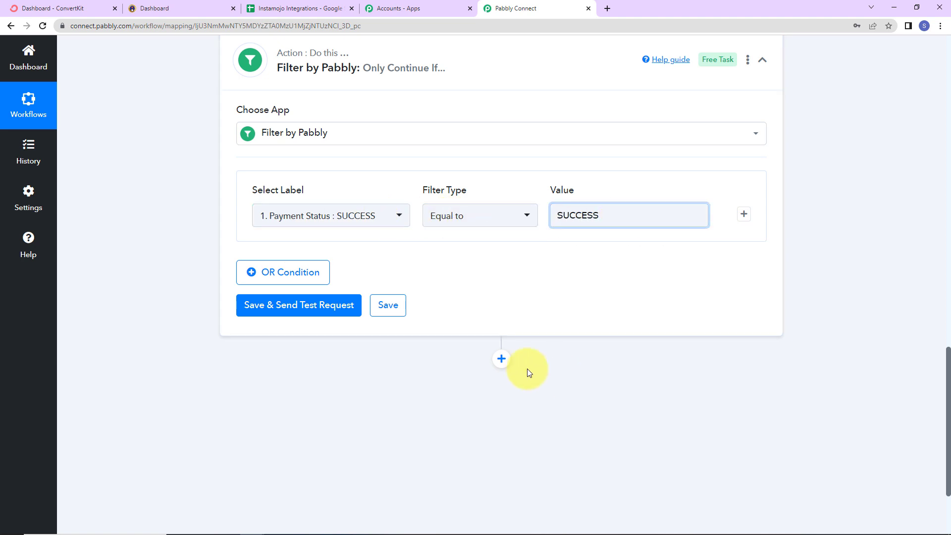
pyautogui.click(295, 305)
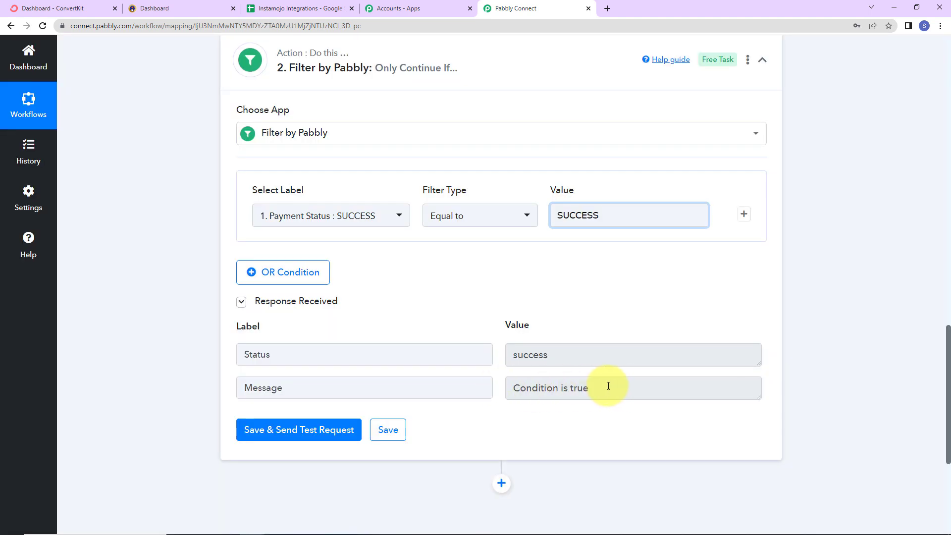
# Step: Add an action step after the filter using ConvertKit with the Tag a Subscriber event
pyautogui.scroll(-5, 825, 364)
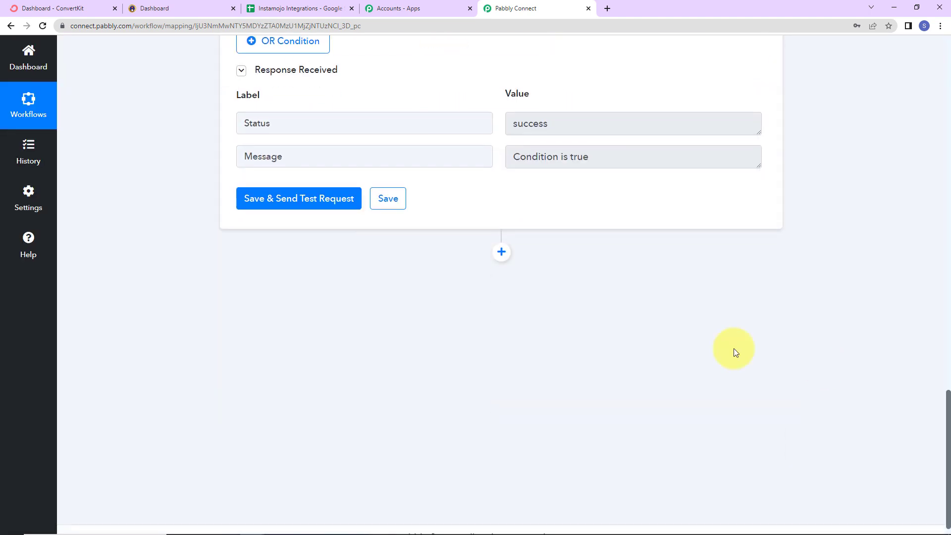
pyautogui.click(493, 260)
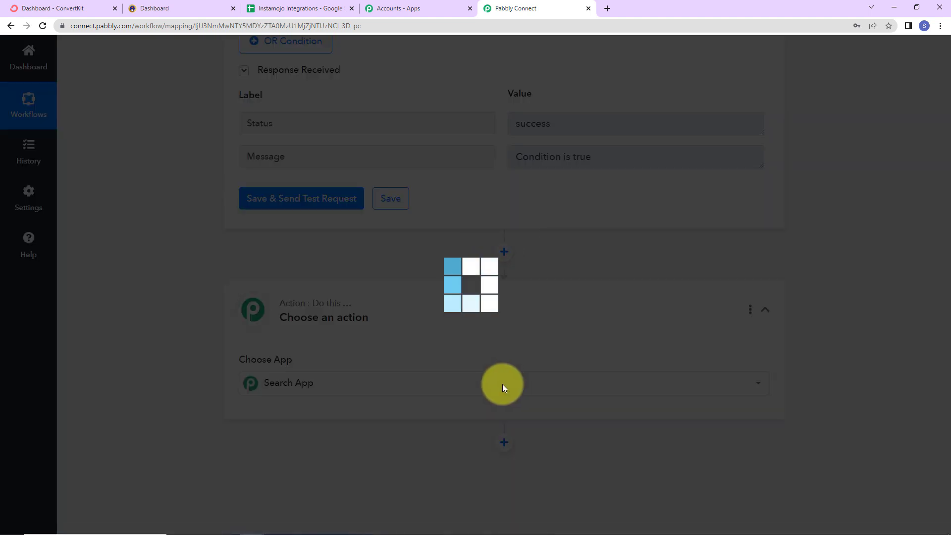
pyautogui.click(344, 384)
pyautogui.write('convert')
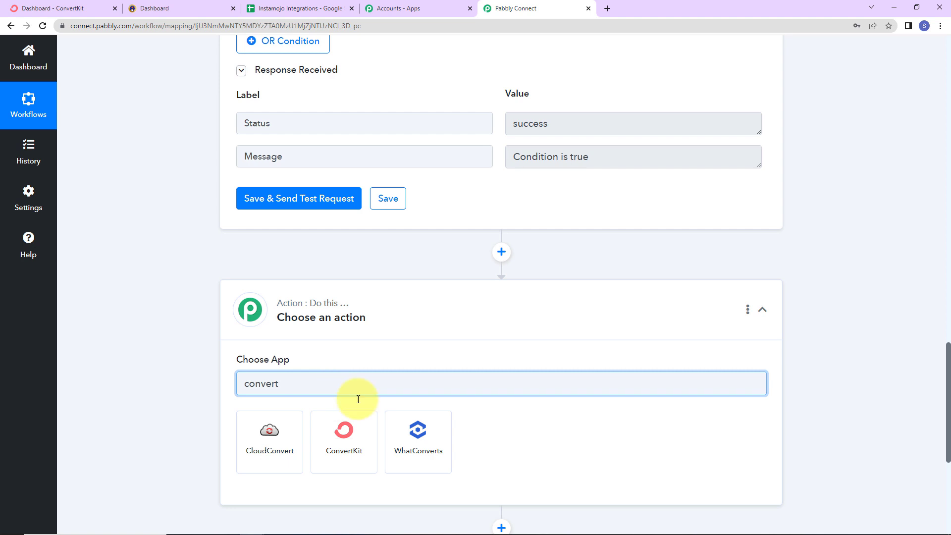
pyautogui.click(346, 429)
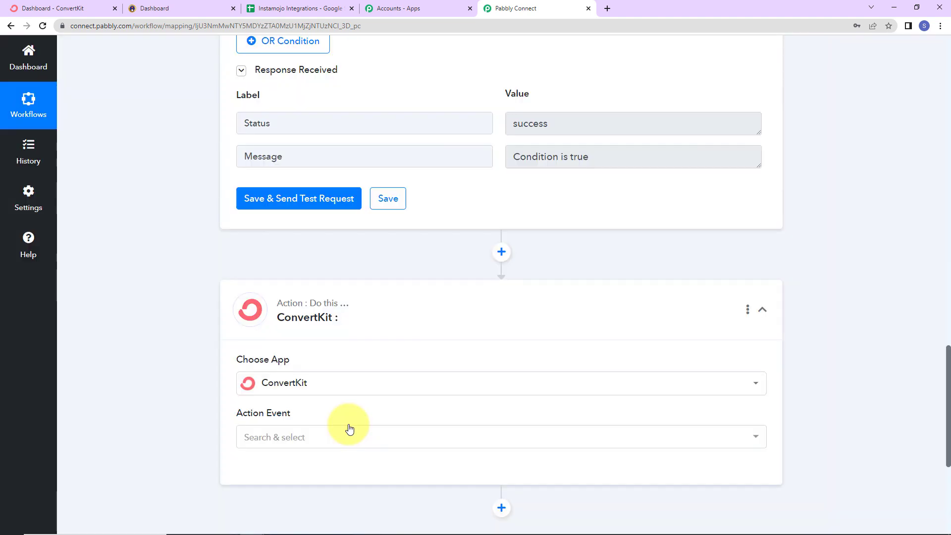
pyautogui.click(287, 444)
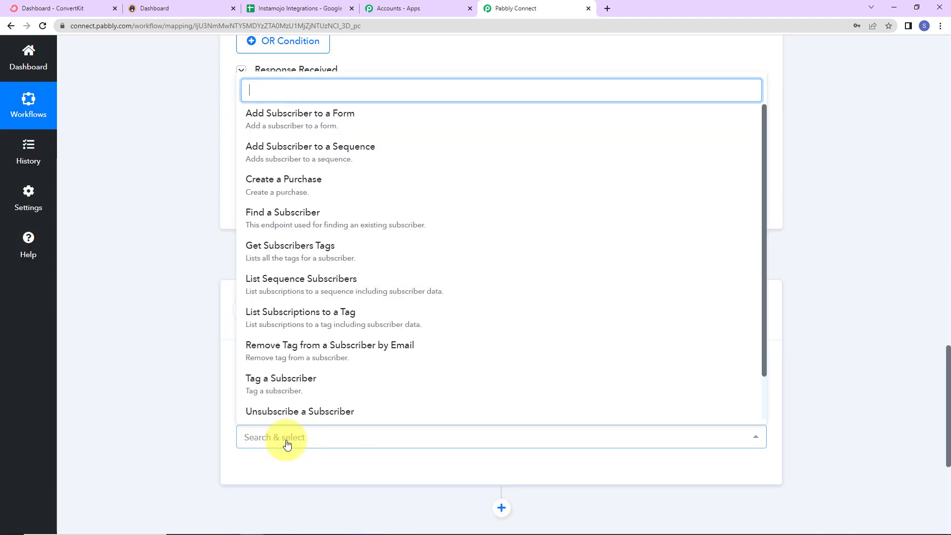
pyautogui.scroll(-2, 303, 342)
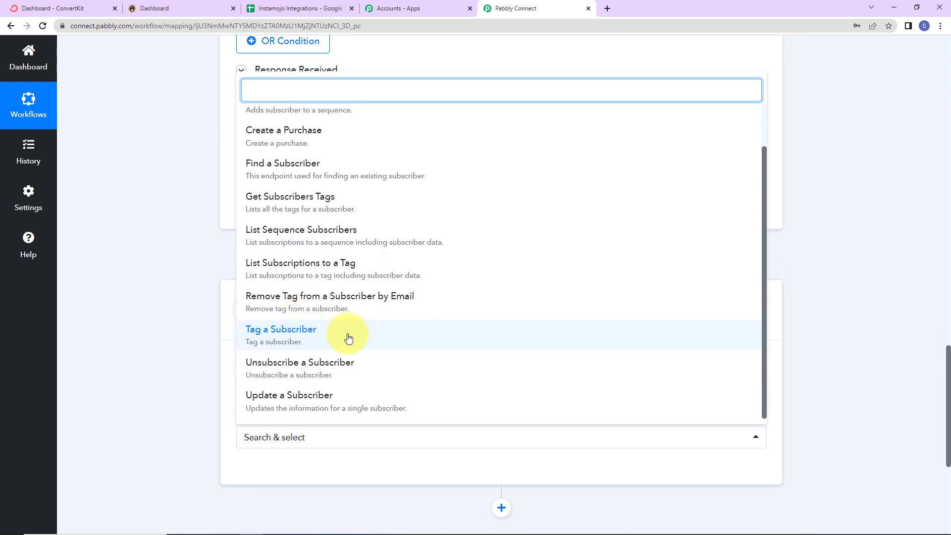
pyautogui.click(349, 337)
# Step: Start connecting the ConvertKit step with the Add New Connection option
pyautogui.click(272, 471)
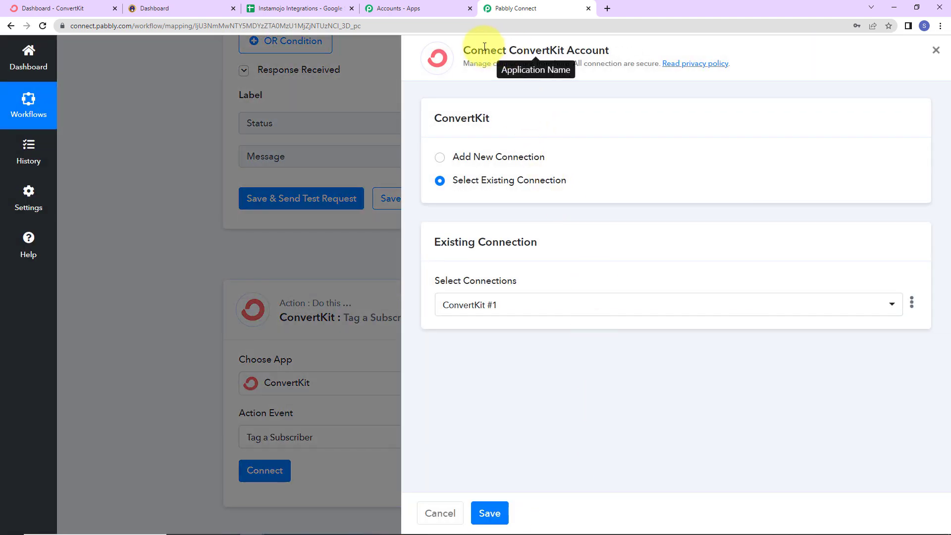
pyautogui.moveTo(462, 50); pyautogui.dragTo(607, 48)
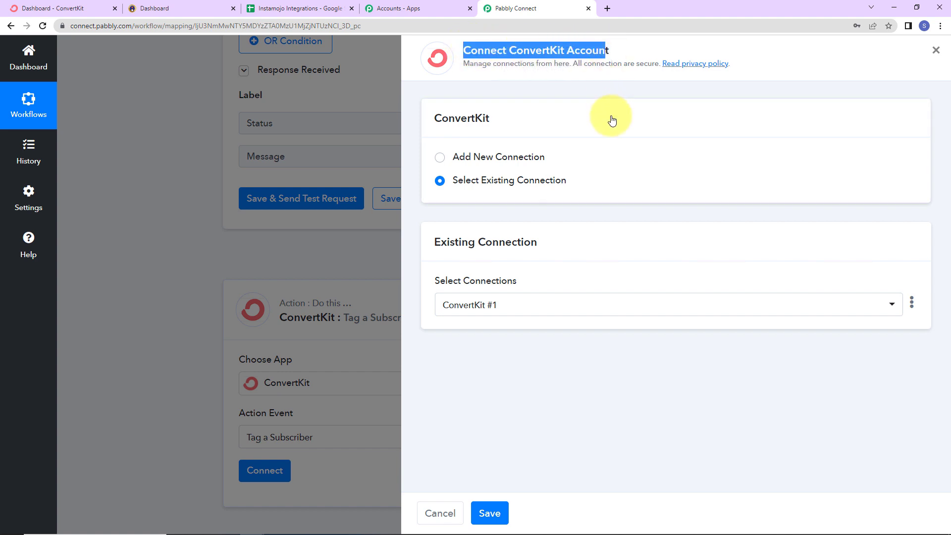
pyautogui.click(439, 157)
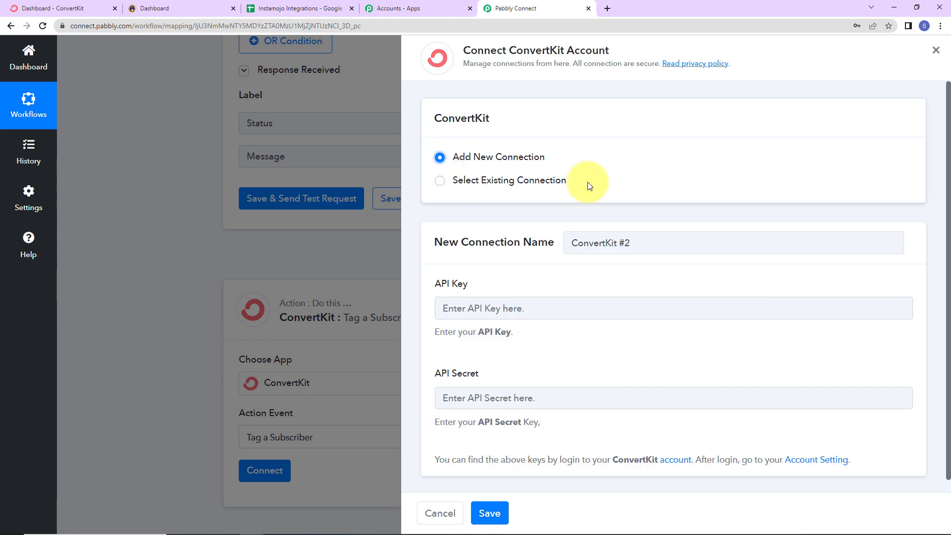
# Step: Open the Advanced page of the ConvertKit account settings, starting from the connection form's account settings link
pyautogui.scroll(-1, 664, 231)
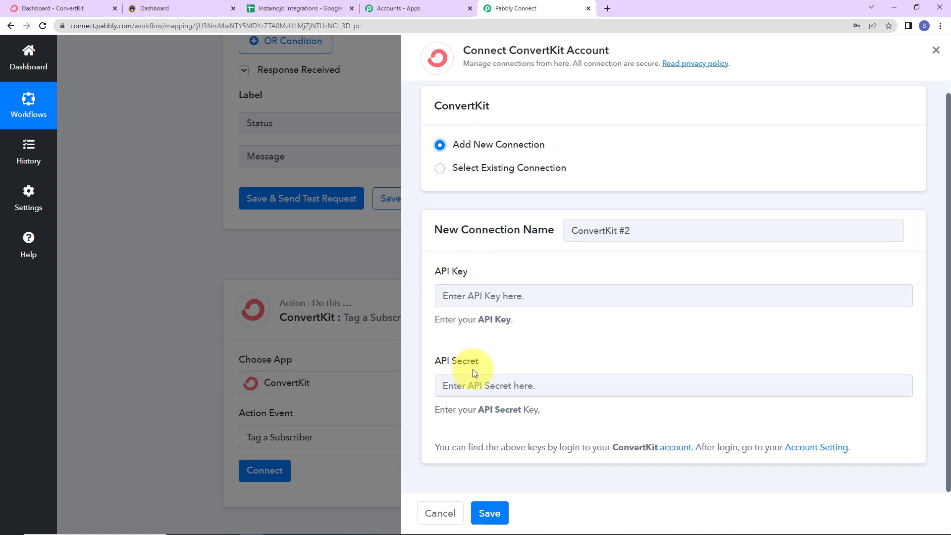
pyautogui.click(812, 449)
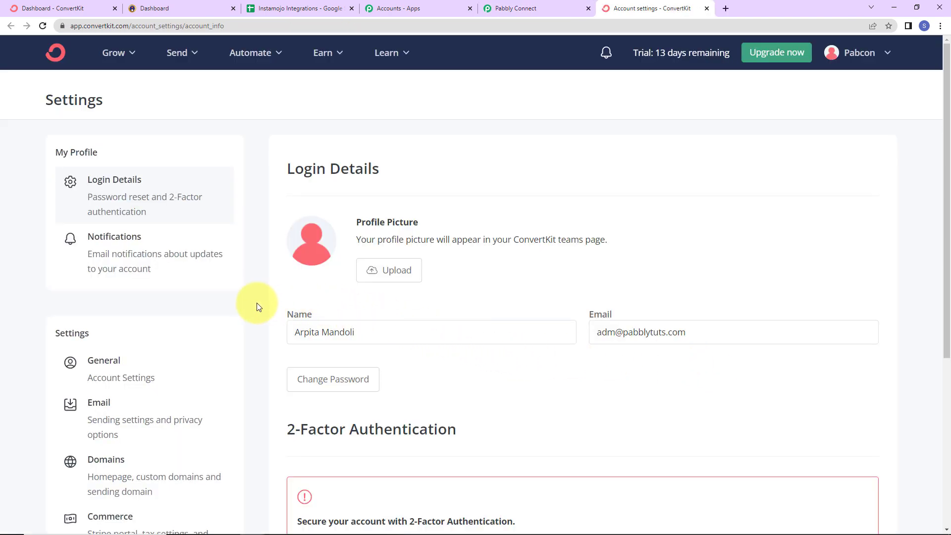
pyautogui.scroll(-5, 210, 290)
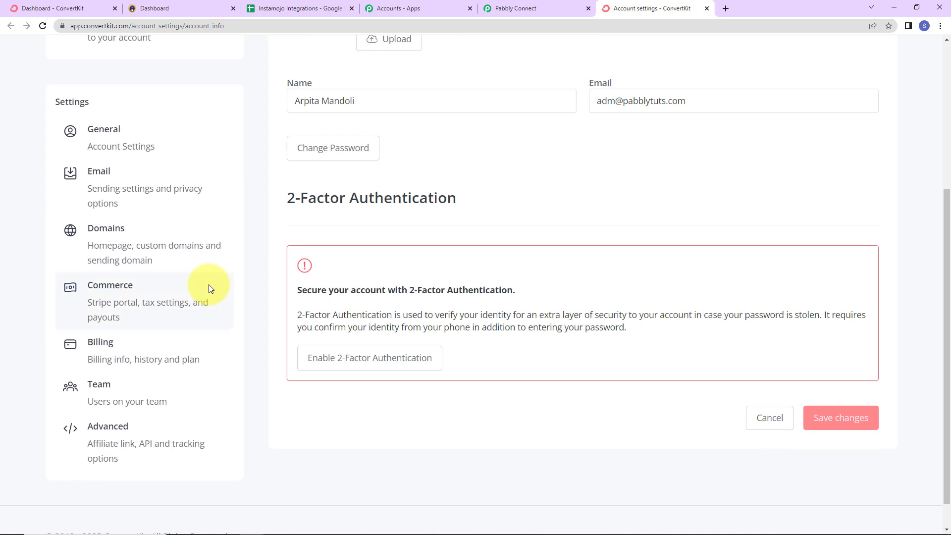
pyautogui.click(141, 438)
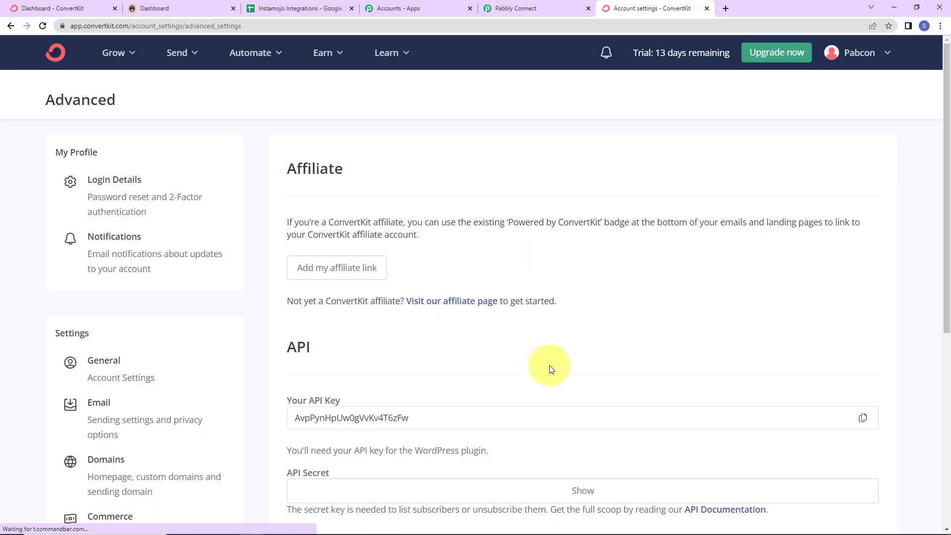
# Step: Copy the API key from ConvertKit's advanced settings and paste it into the API Key field of the Pabbly Connect connection
pyautogui.scroll(-3, 520, 336)
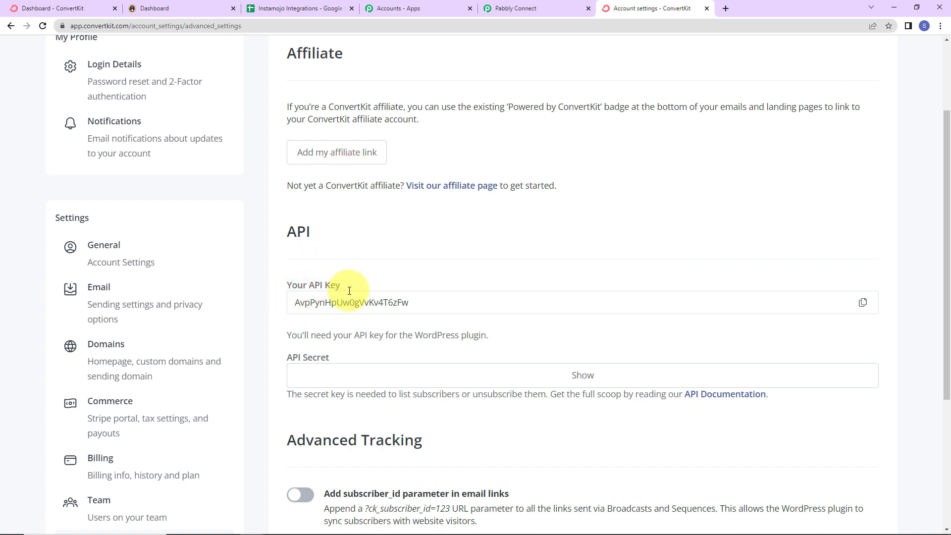
pyautogui.click(862, 302)
pyautogui.click(525, 9)
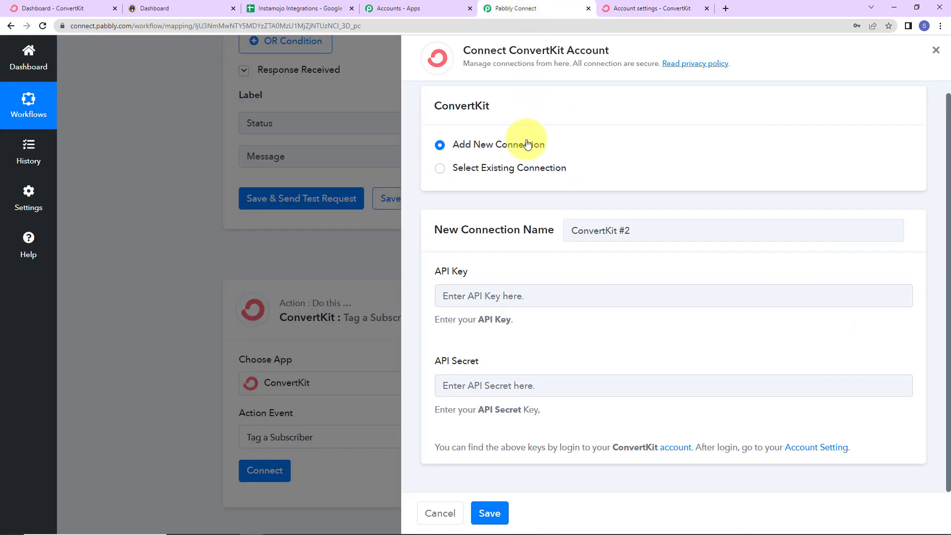
pyautogui.click(527, 296)
pyautogui.hotkey('ctrl', 'v')
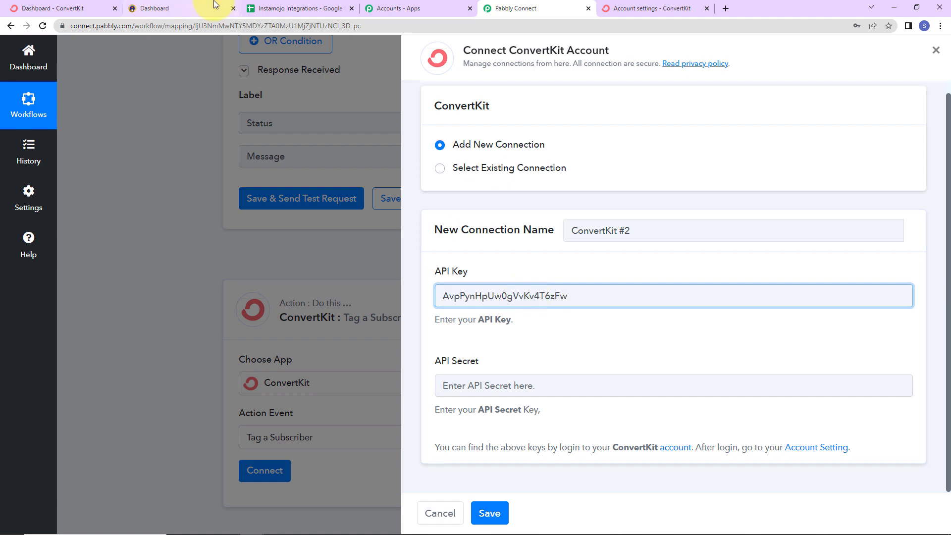
# Step: Reveal and copy the API secret in ConvertKit, paste it into Pabbly Connect's API Secret field, and save the connection
pyautogui.click(666, 9)
pyautogui.scroll(-5, 445, 396)
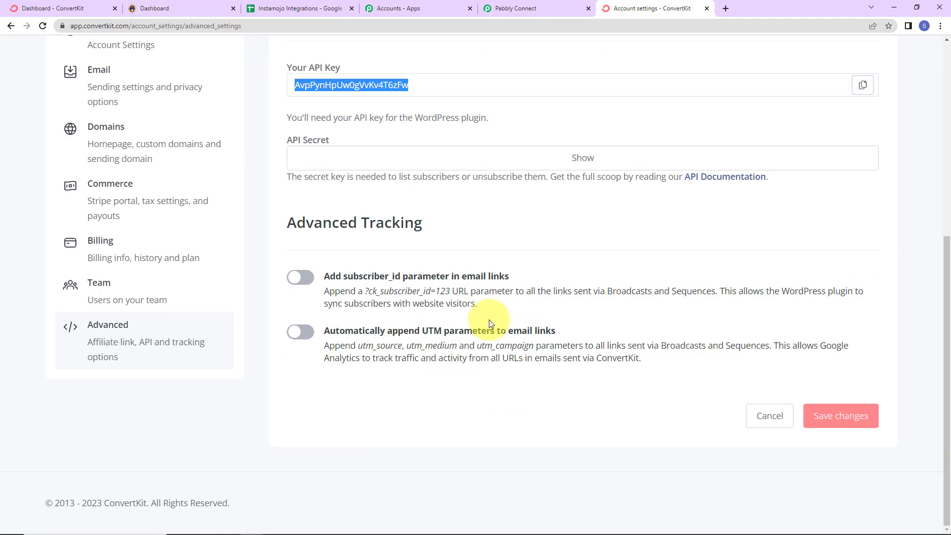
pyautogui.click(582, 156)
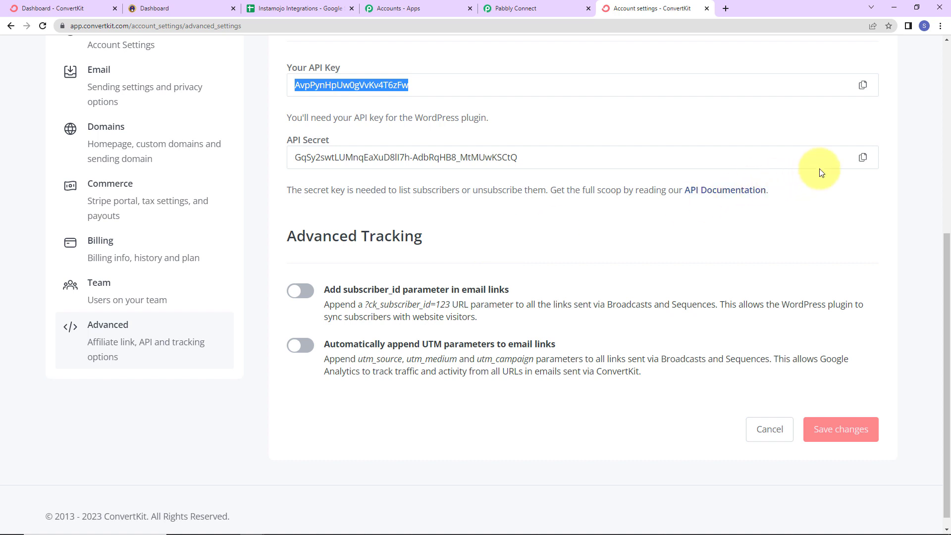
pyautogui.click(862, 157)
pyautogui.click(505, 9)
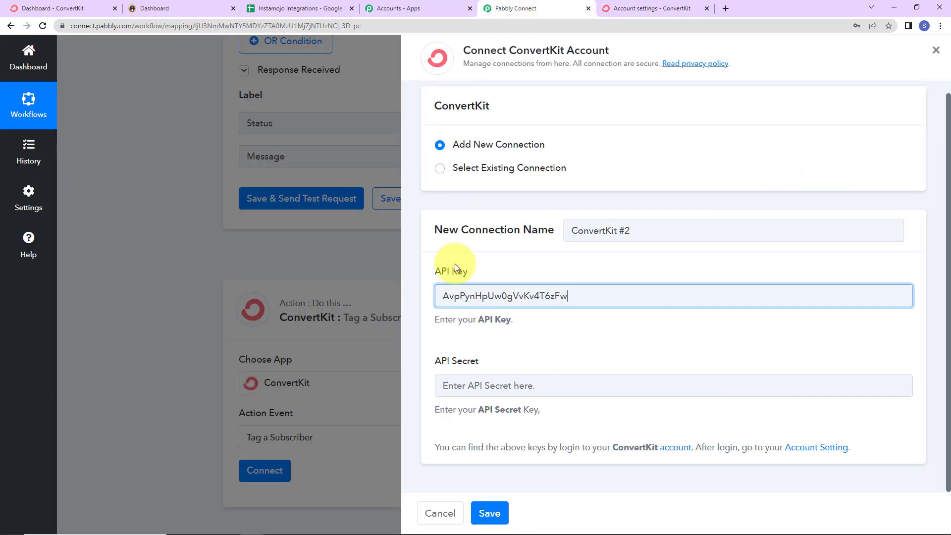
pyautogui.click(467, 384)
pyautogui.hotkey('ctrl', 'v')
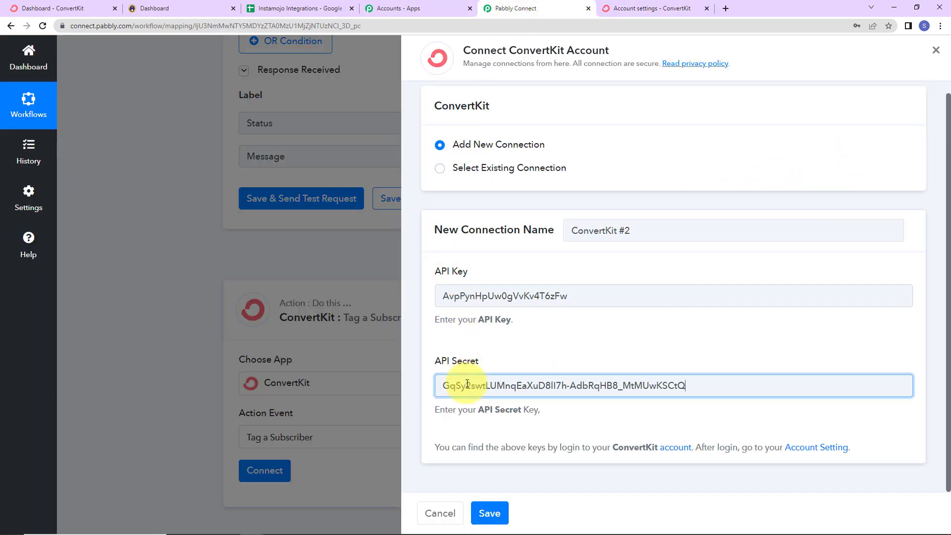
pyautogui.click(490, 513)
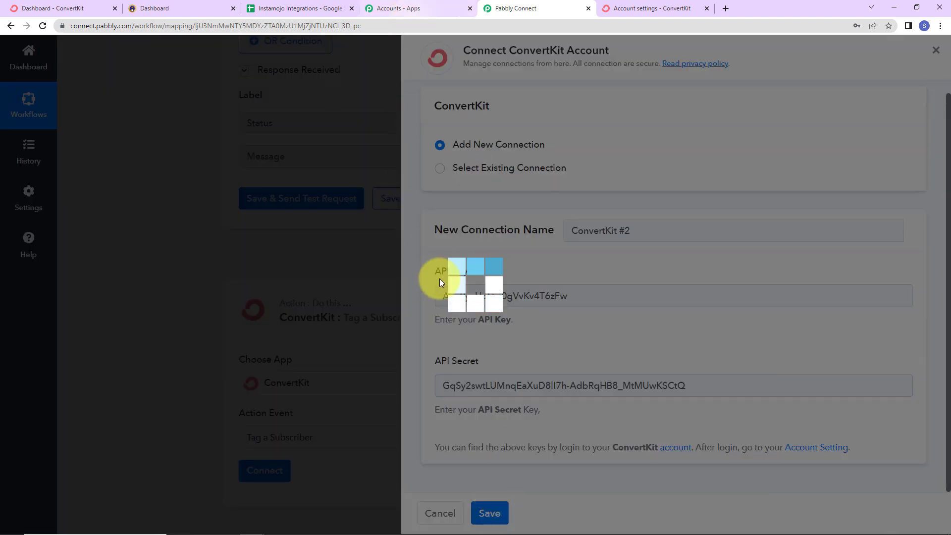
# Step: Check the existing tags on ConvertKit's Subscribers page, and set the Tag ID in the Pabbly Connect step to Instamojo Subscribers
pyautogui.scroll(-2, 464, 269)
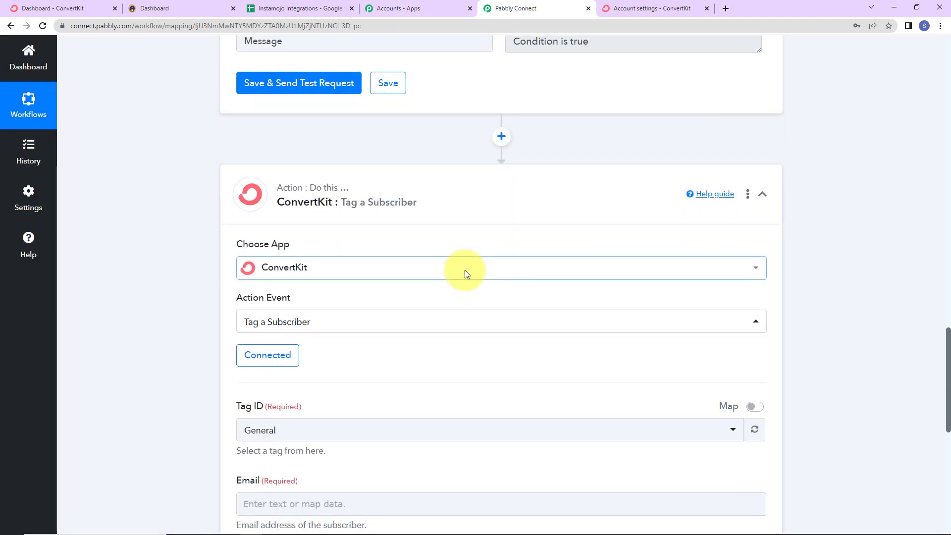
pyautogui.scroll(-5, 465, 269)
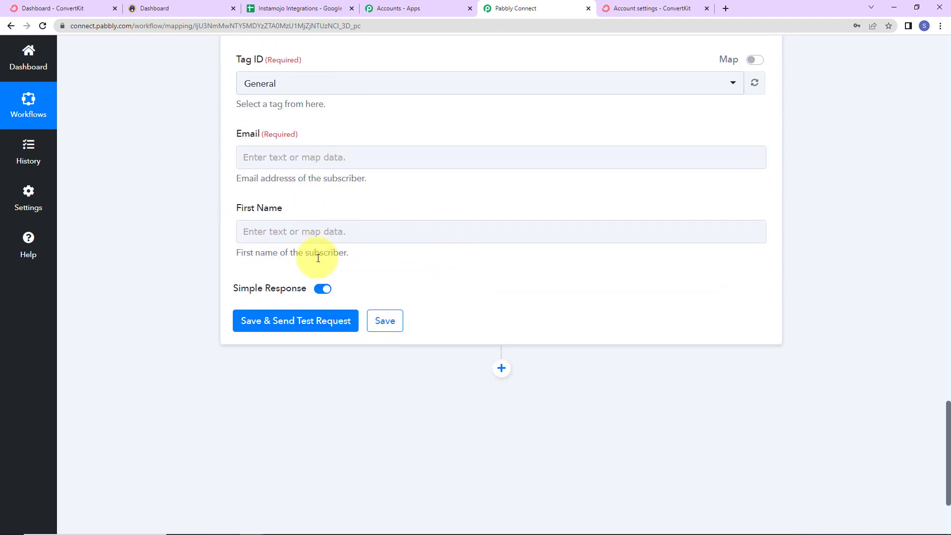
pyautogui.click(299, 86)
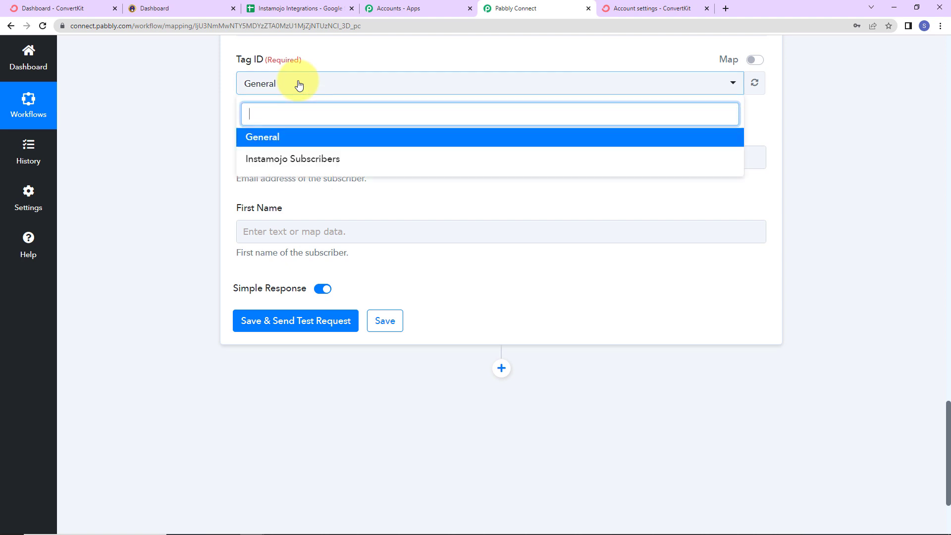
pyautogui.click(86, 9)
pyautogui.click(115, 52)
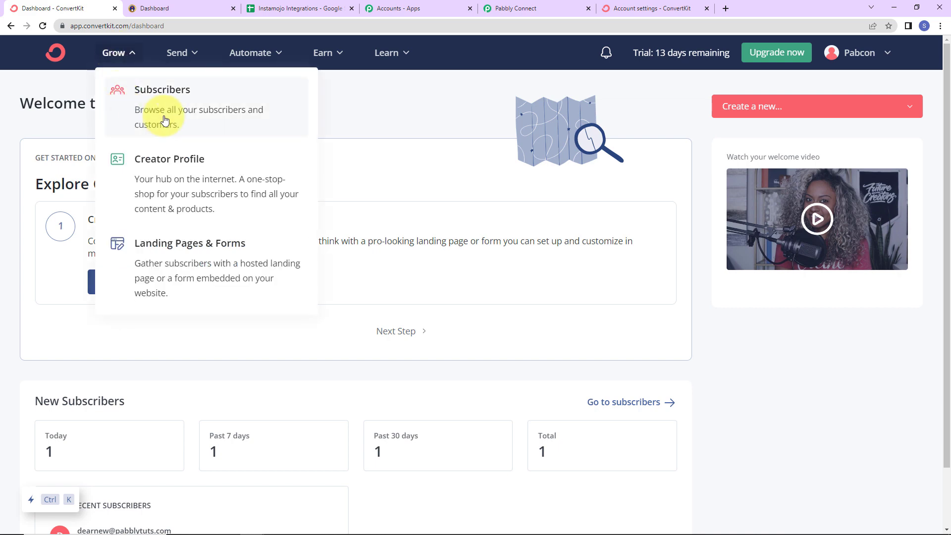
pyautogui.click(164, 98)
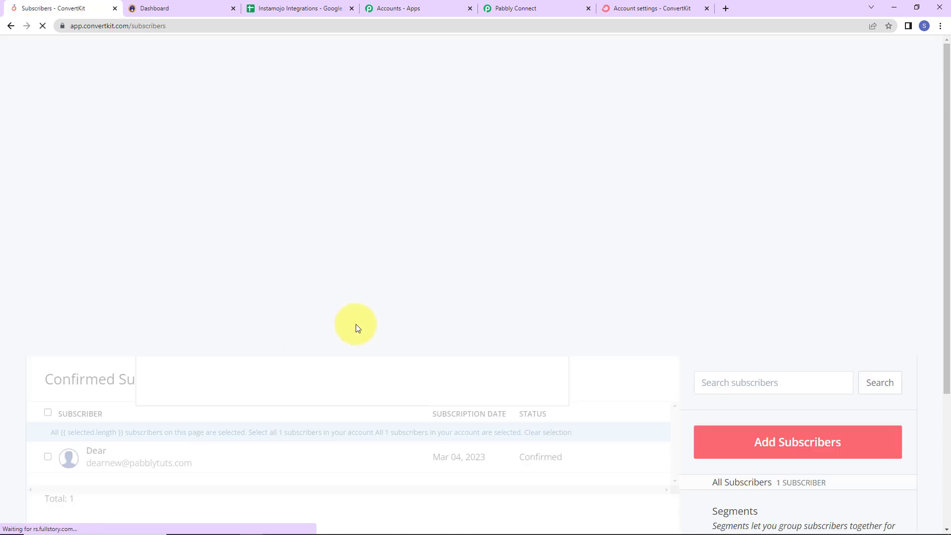
pyautogui.scroll(-9, 714, 294)
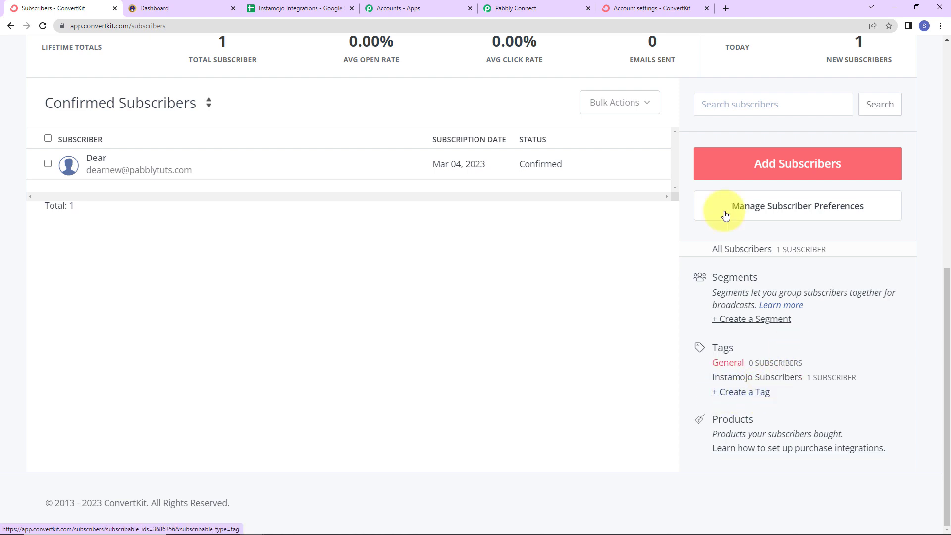
pyautogui.click(536, 8)
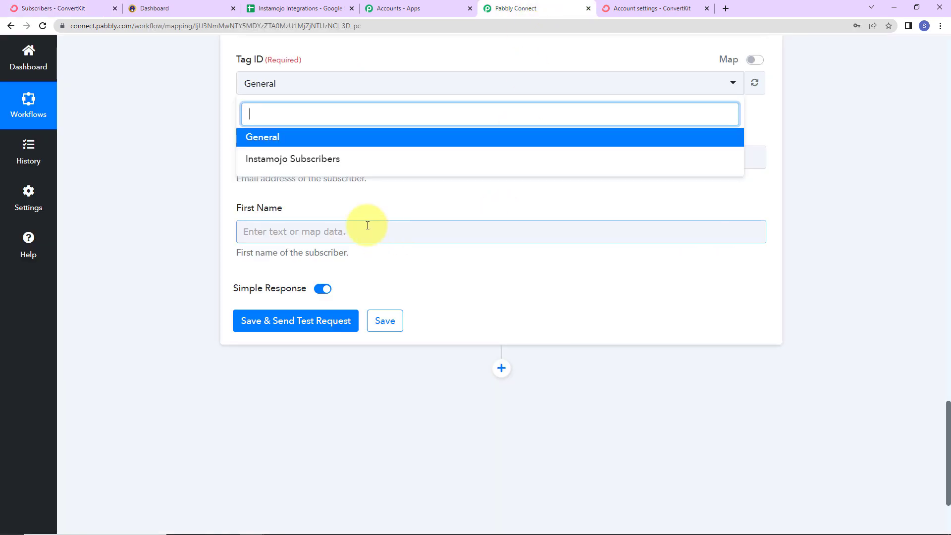
pyautogui.click(303, 159)
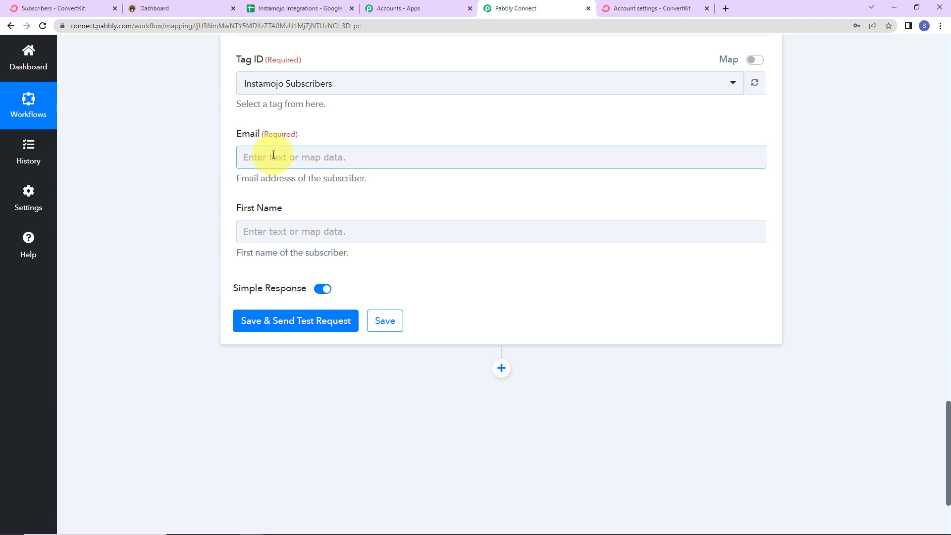
# Step: Map the subscriber's Email field to Buyer Email from the Instamojo New Sale step
pyautogui.click(273, 154)
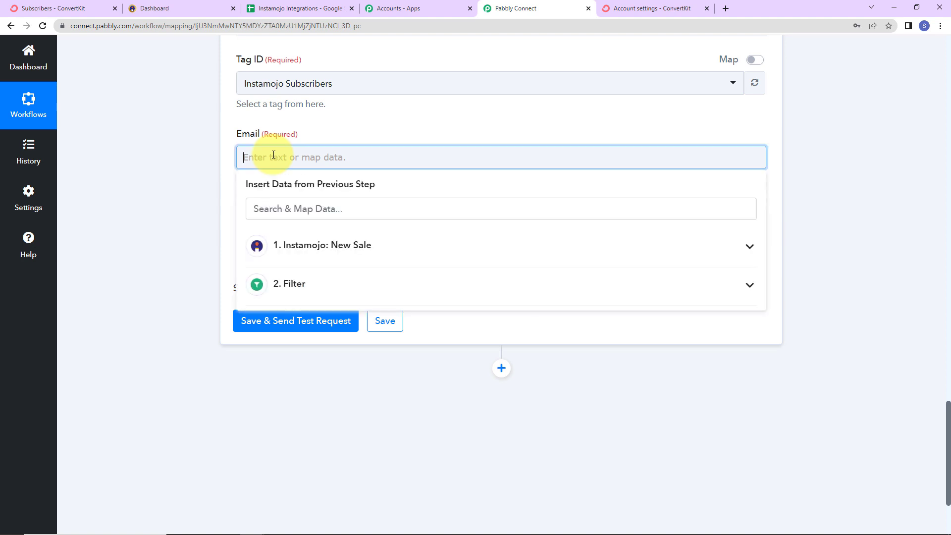
pyautogui.click(326, 254)
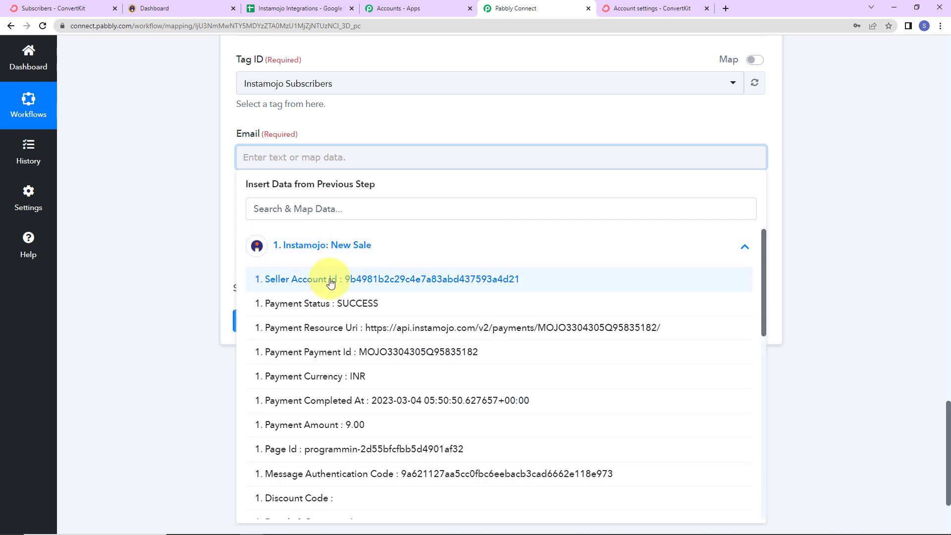
pyautogui.scroll(-15, 330, 286)
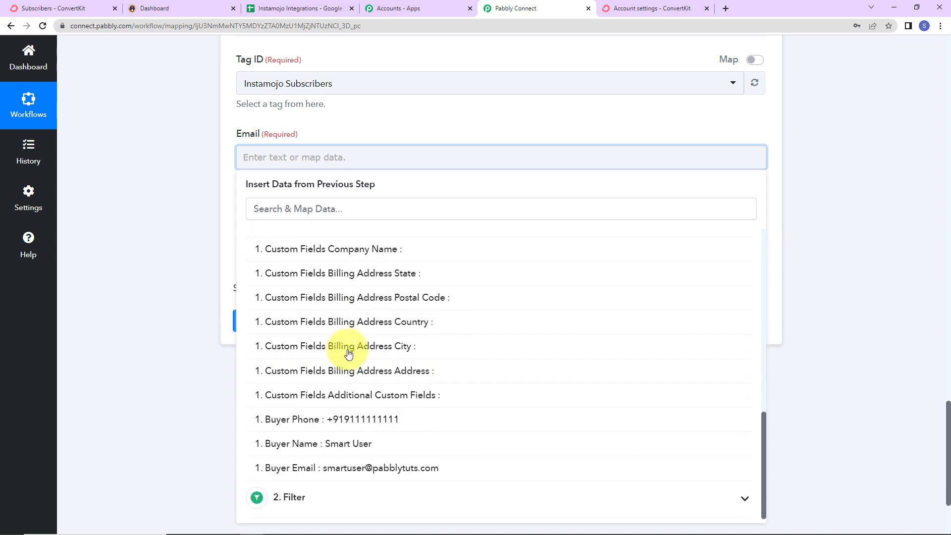
pyautogui.click(338, 469)
pyautogui.click(171, 283)
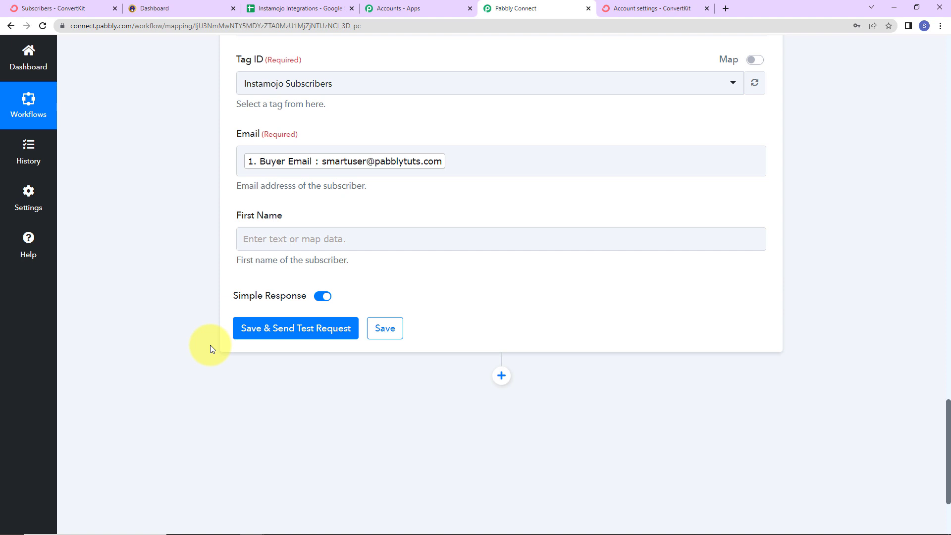
pyautogui.click(286, 247)
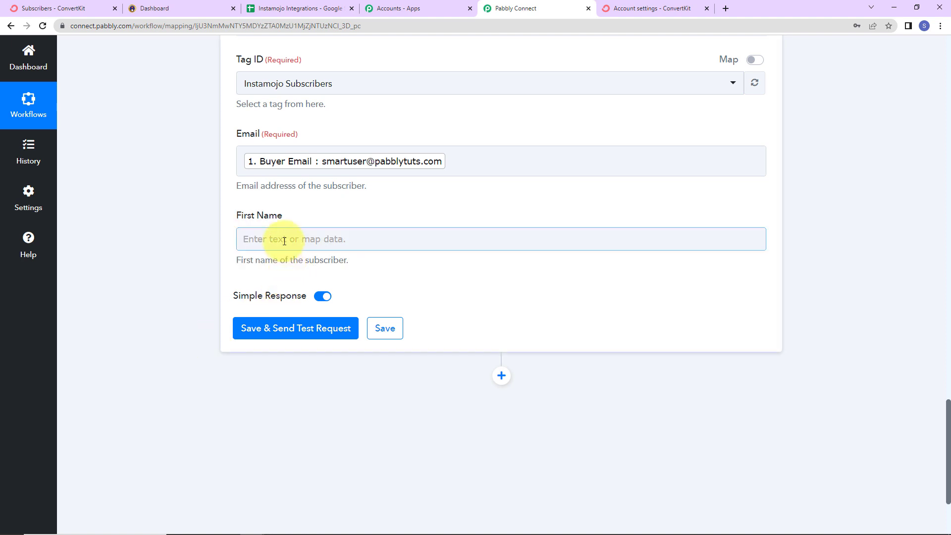
pyautogui.click(340, 326)
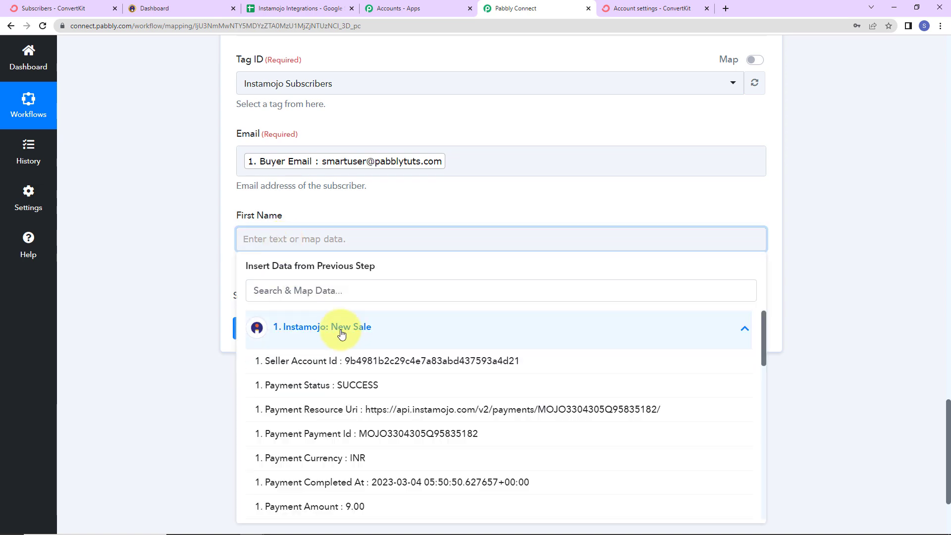
pyautogui.scroll(-10, 470, 466)
pyautogui.scroll(-3, 470, 466)
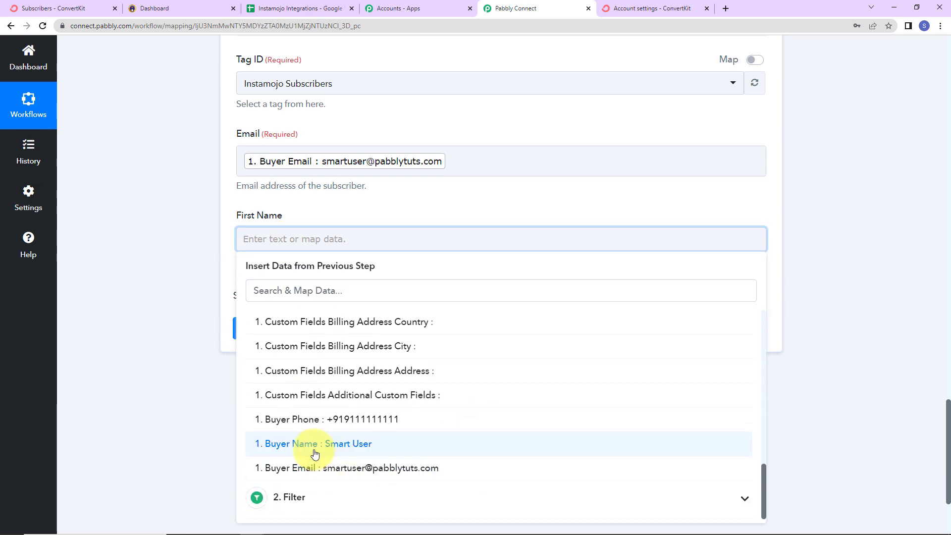
pyautogui.click(173, 402)
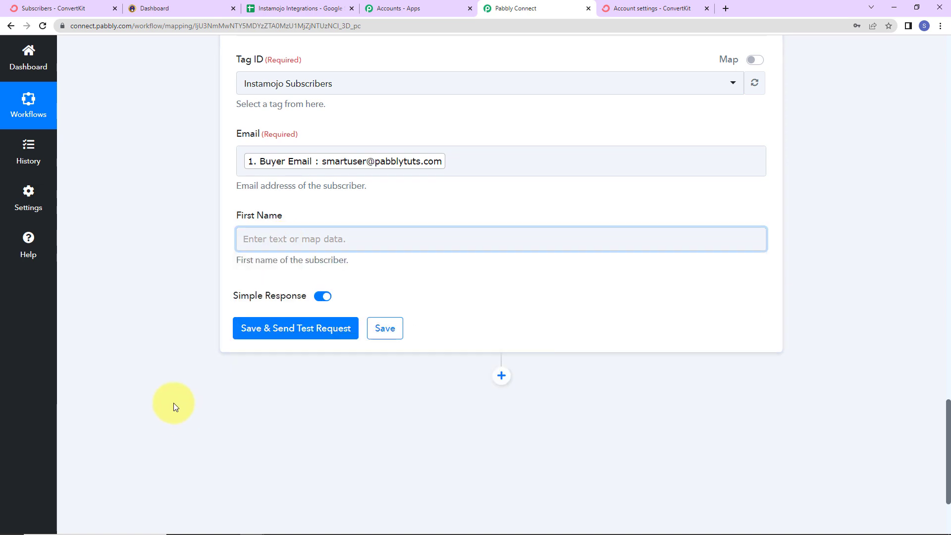
# Step: Insert a Text Formatter by Pabbly step between the filter and ConvertKit with the Split Text event, and connect it
pyautogui.scroll(9, 174, 402)
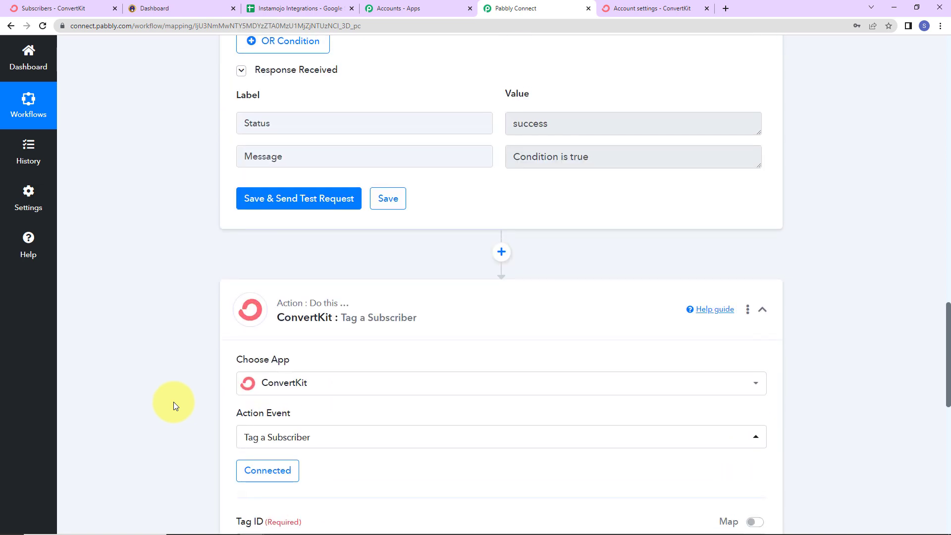
pyautogui.click(502, 254)
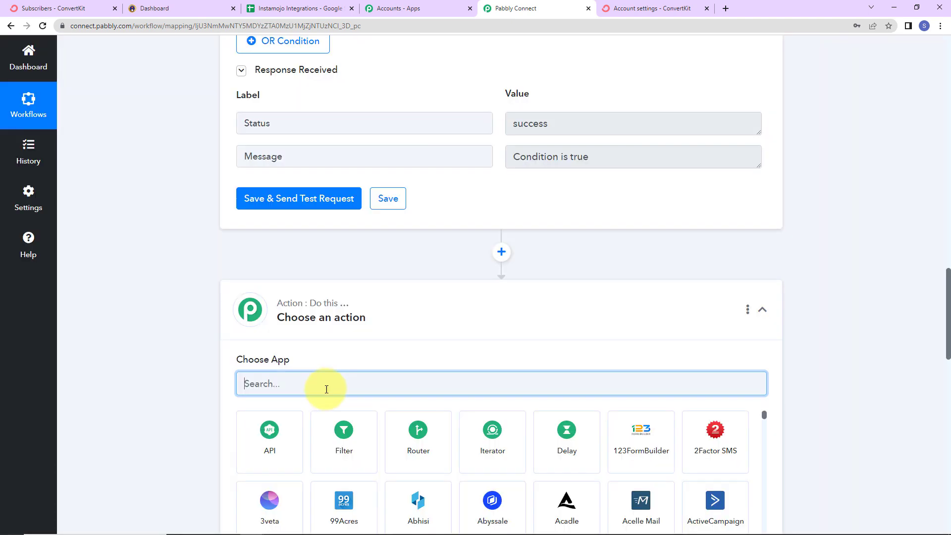
pyautogui.write('text')
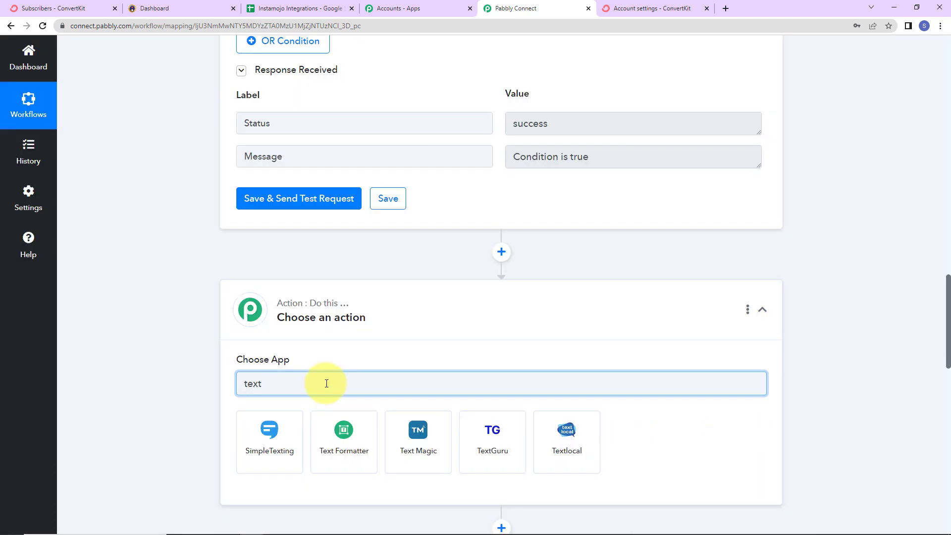
pyautogui.click(367, 441)
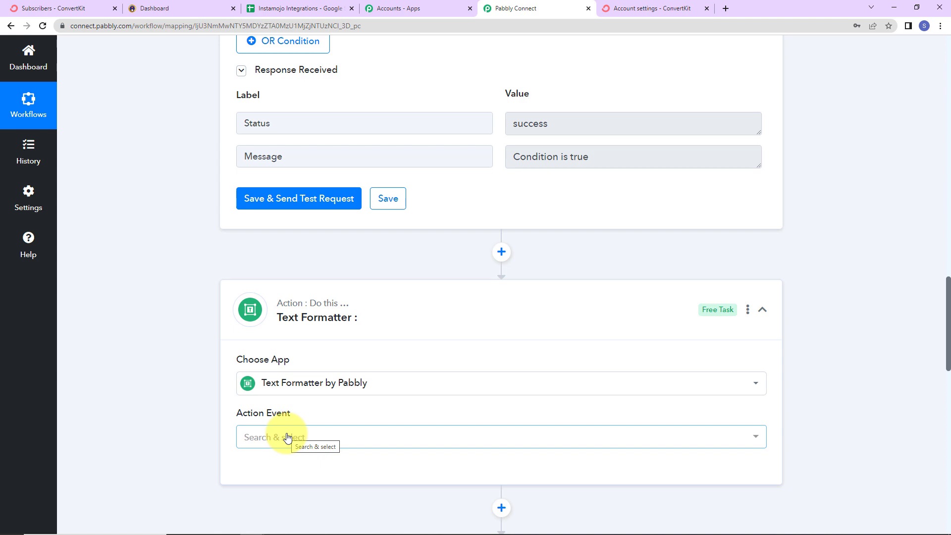
pyautogui.click(287, 436)
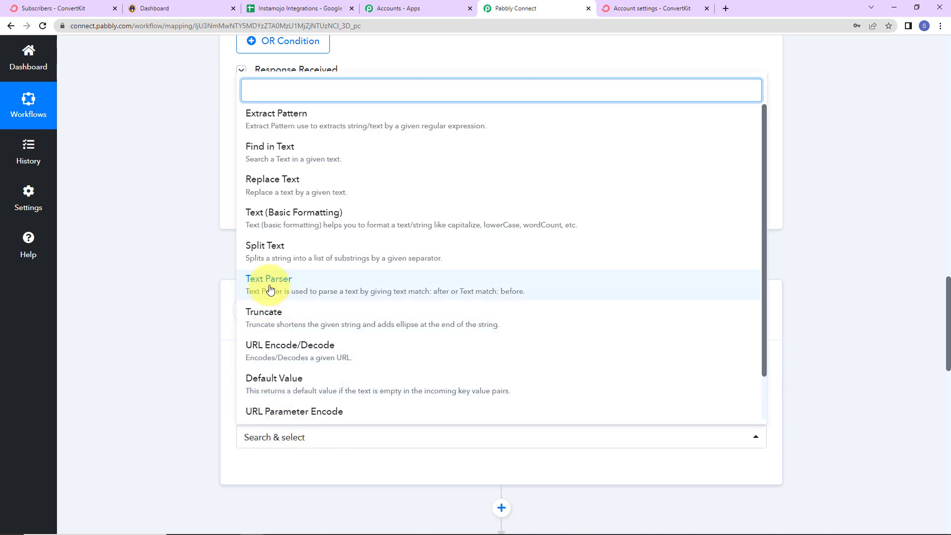
pyautogui.click(276, 254)
pyautogui.click(265, 468)
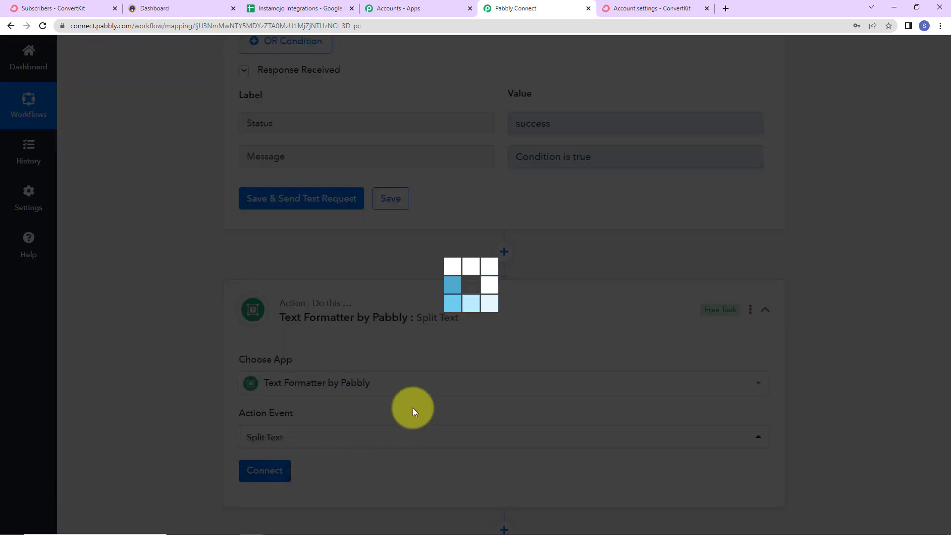
pyautogui.scroll(-7, 415, 411)
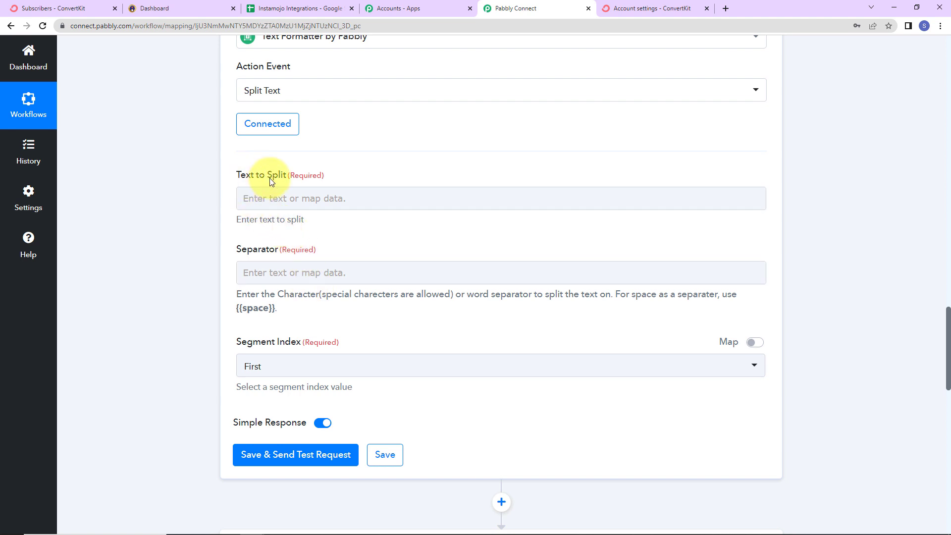
# Step: Map the Text to Split field to Buyer Name from the Instamojo New Sale step
pyautogui.click(287, 193)
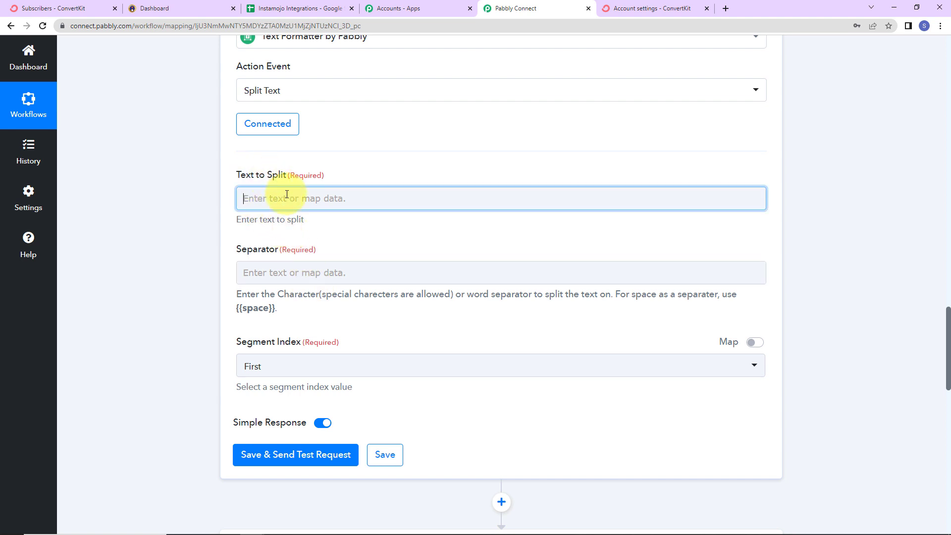
pyautogui.click(287, 285)
pyautogui.scroll(-5, 394, 460)
pyautogui.scroll(-5, 395, 460)
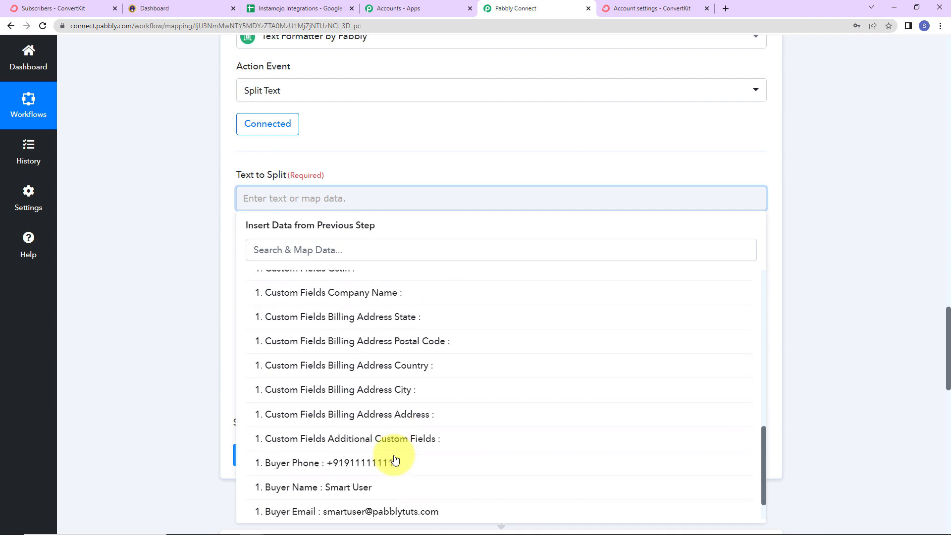
pyautogui.click(340, 454)
pyautogui.click(194, 252)
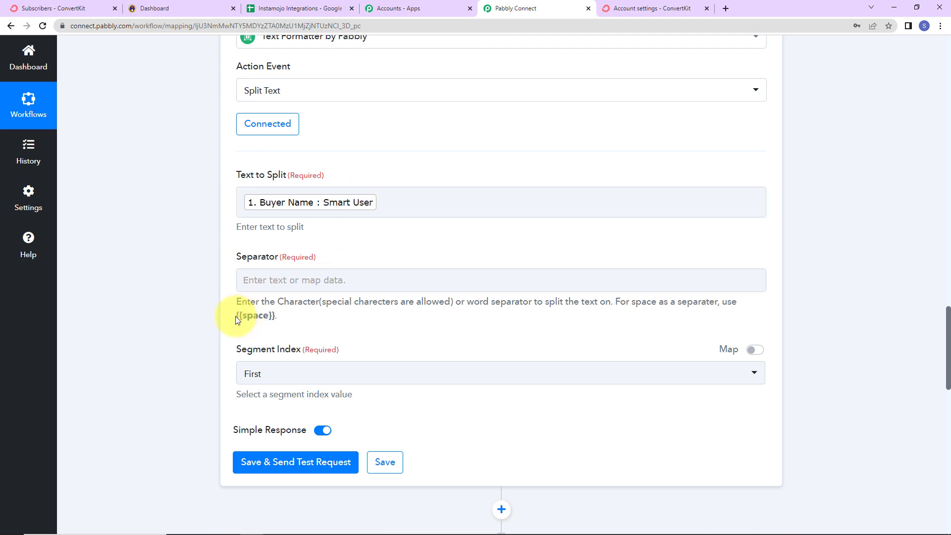
# Step: Copy {{space}} from the help text below the Separator field and paste it as the separator
pyautogui.moveTo(236, 320); pyautogui.dragTo(275, 318)
pyautogui.rightClick(258, 313)
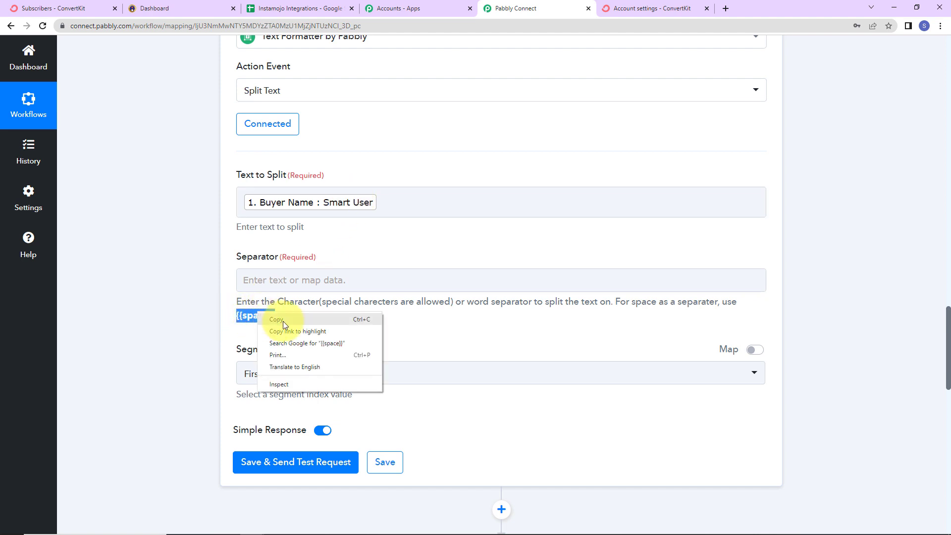
pyautogui.click(284, 320)
pyautogui.click(279, 280)
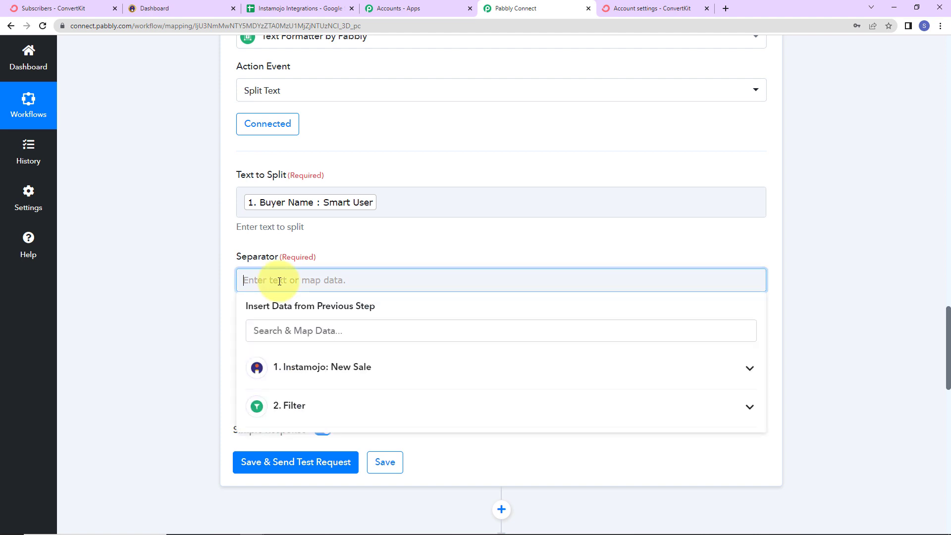
pyautogui.click(154, 297)
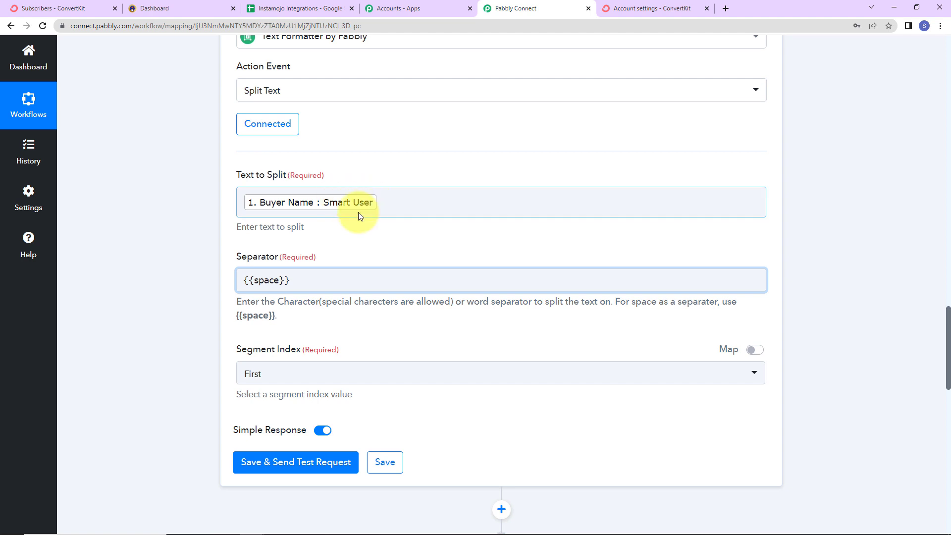
# Step: Set the Segment Index to All, then save the Split Text step and send a test request
pyautogui.click(281, 374)
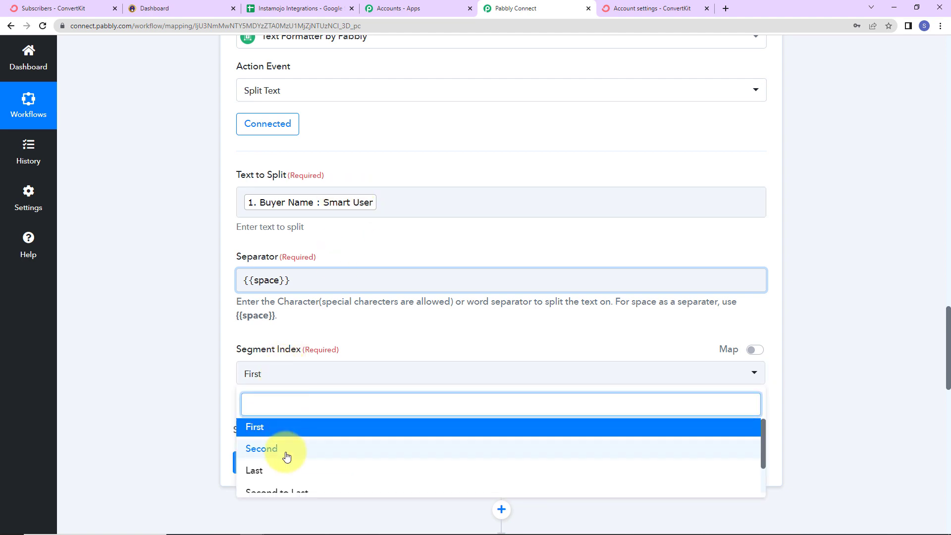
pyautogui.scroll(-2, 280, 453)
pyautogui.click(246, 475)
pyautogui.scroll(-2, 223, 401)
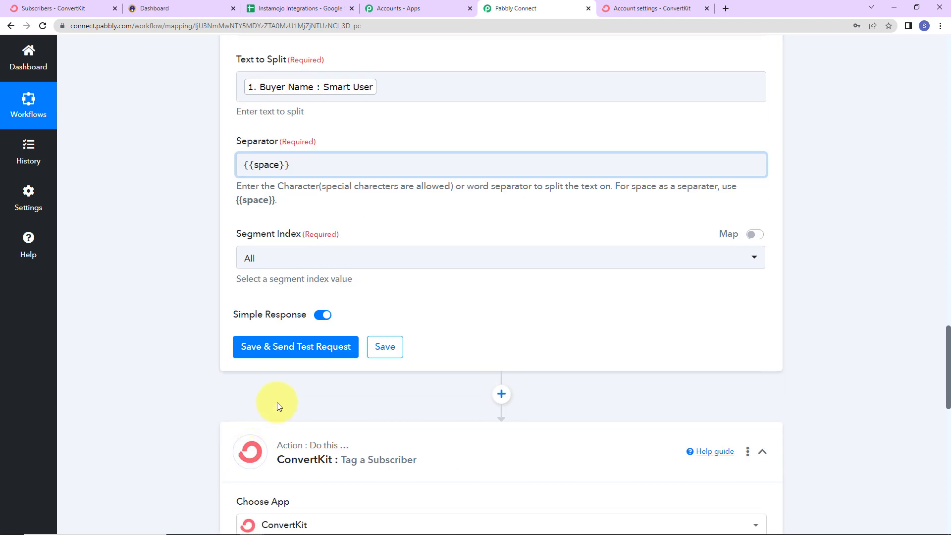
pyautogui.click(298, 346)
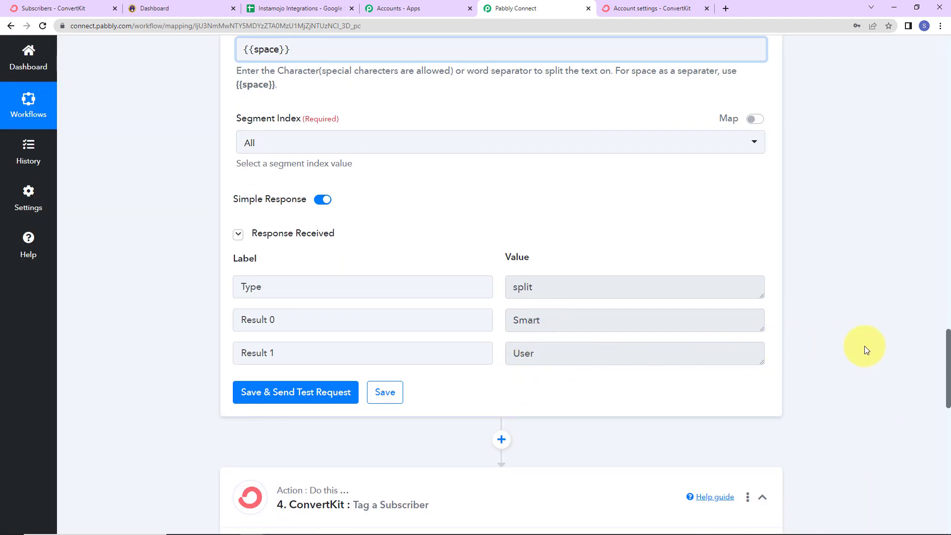
# Step: Open the connection settings of the ConvertKit Tag a Subscriber step and save the connection again
pyautogui.scroll(-7, 865, 349)
pyautogui.click(280, 320)
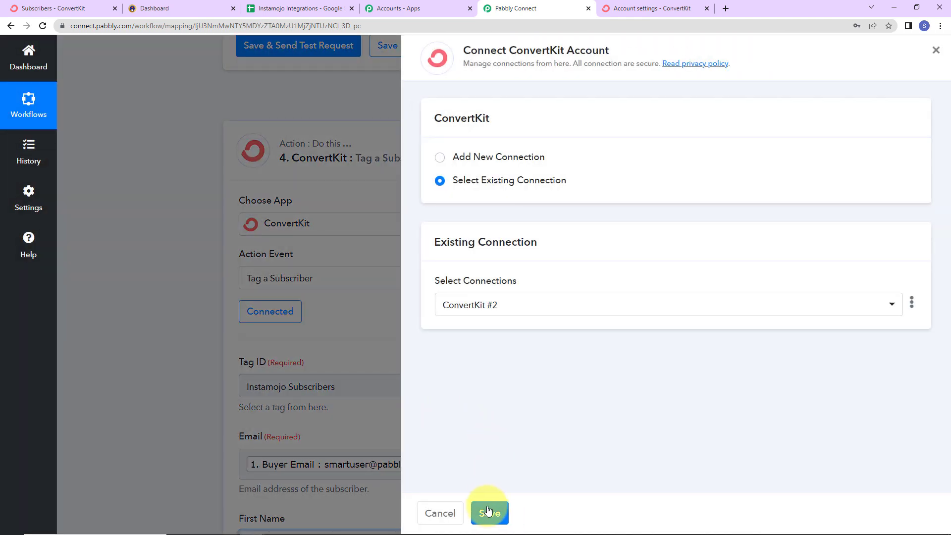
pyautogui.click(488, 511)
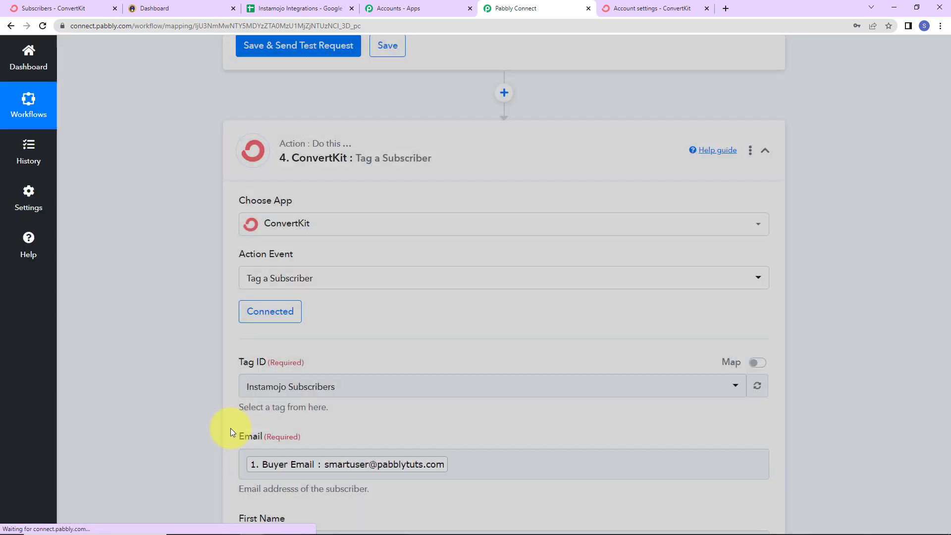
# Step: Map the subscriber's First Name to Result 0 from the Split Text step, then save and send a test request
pyautogui.scroll(-7, 410, 402)
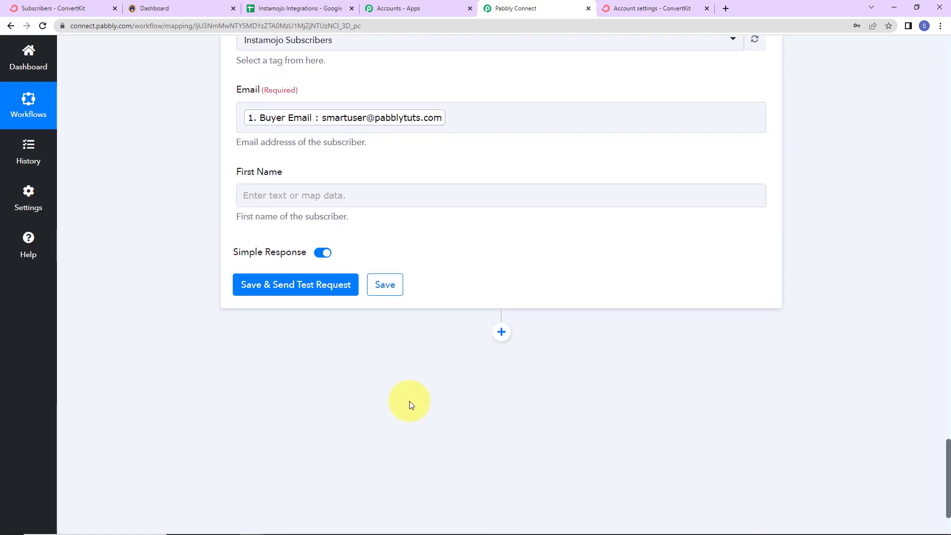
pyautogui.click(335, 196)
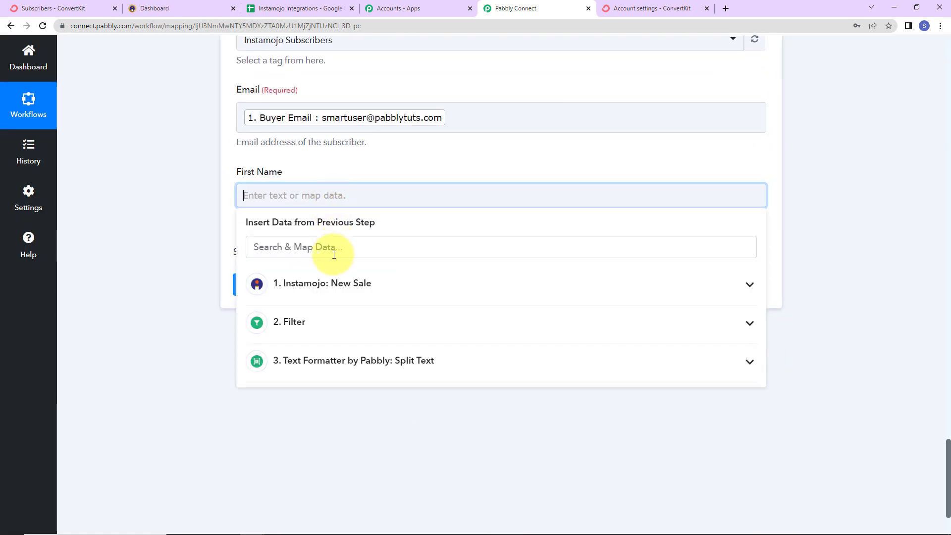
pyautogui.click(332, 361)
pyautogui.click(322, 420)
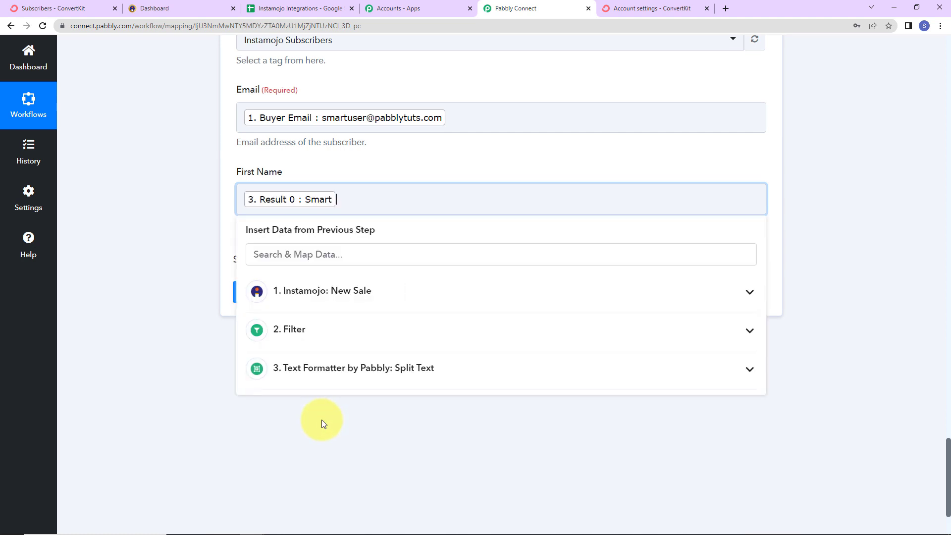
pyautogui.click(198, 379)
pyautogui.click(272, 300)
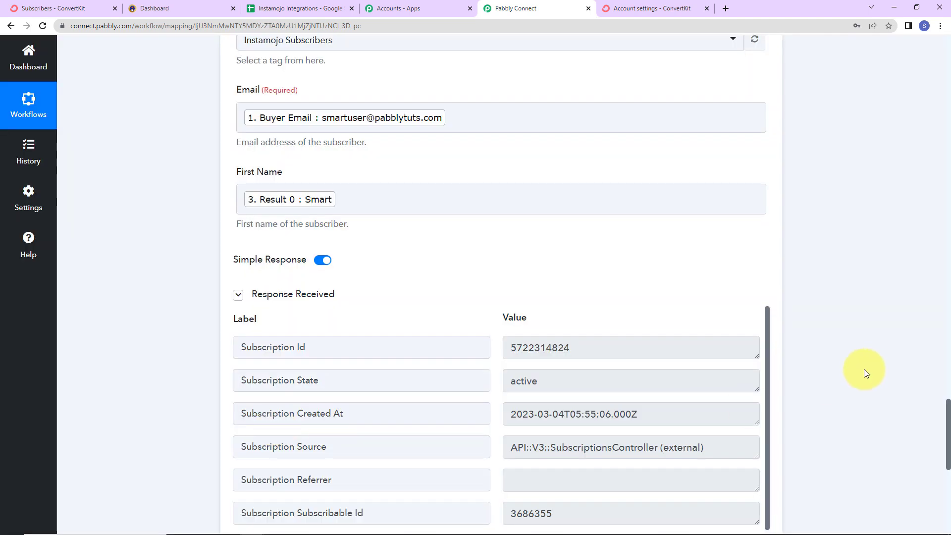
# Step: Review the test response, then refresh ConvertKit's Subscribers page and examine the new subscriber's profile and tags
pyautogui.scroll(-3, 676, 436)
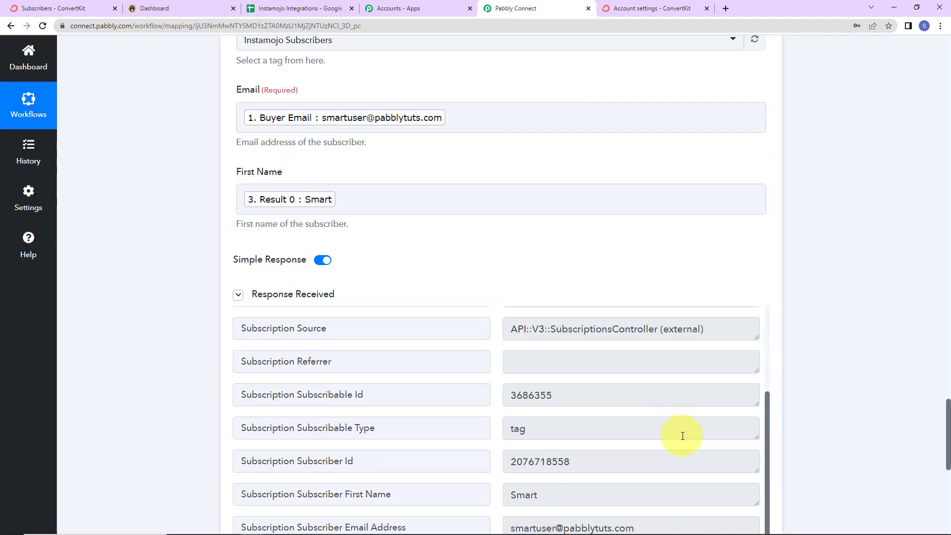
pyautogui.scroll(-2, 807, 414)
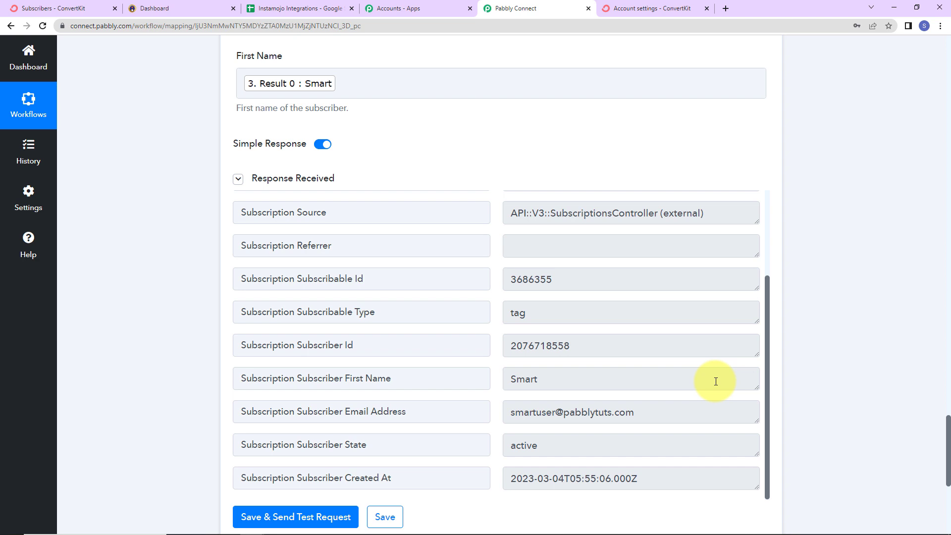
pyautogui.click(71, 5)
pyautogui.scroll(6, 122, 230)
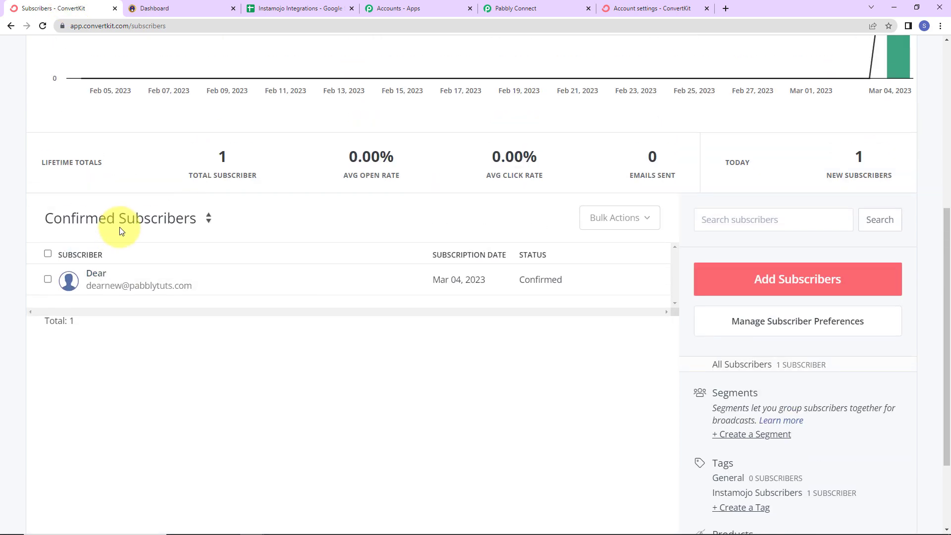
pyautogui.click(37, 26)
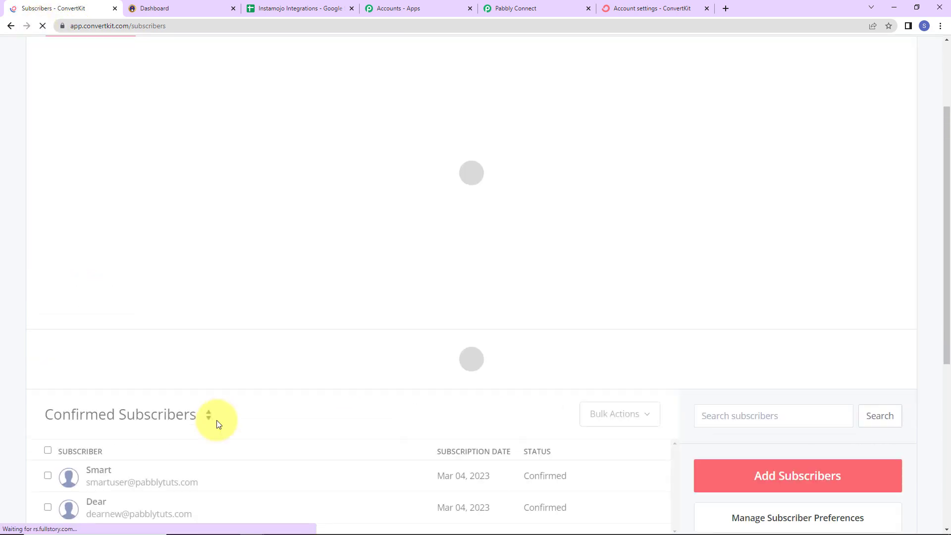
pyautogui.scroll(-5, 221, 405)
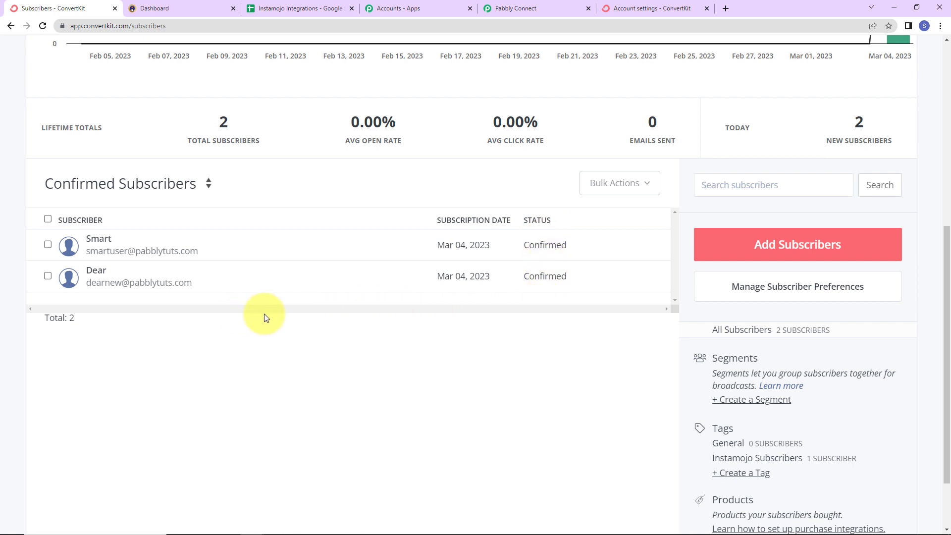
pyautogui.click(143, 258)
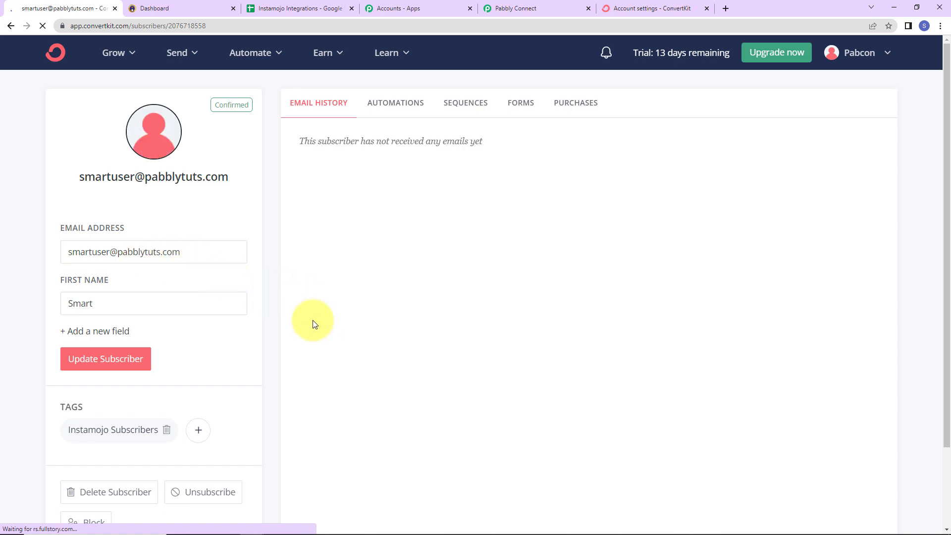
pyautogui.scroll(-2, 312, 325)
pyautogui.moveTo(145, 338)
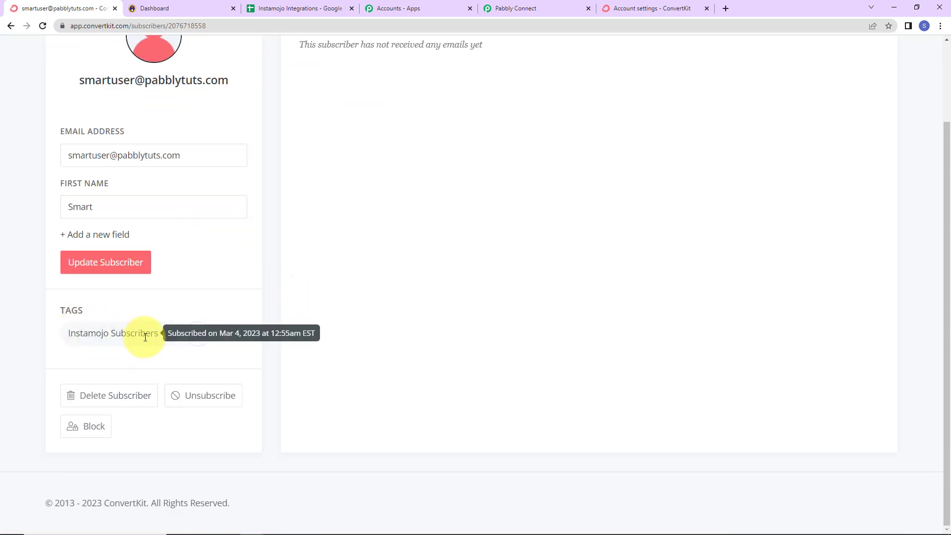
# Step: Back in Pabbly Connect, add a Google Sheets action after the ConvertKit step with the Add New Row event
pyautogui.click(514, 9)
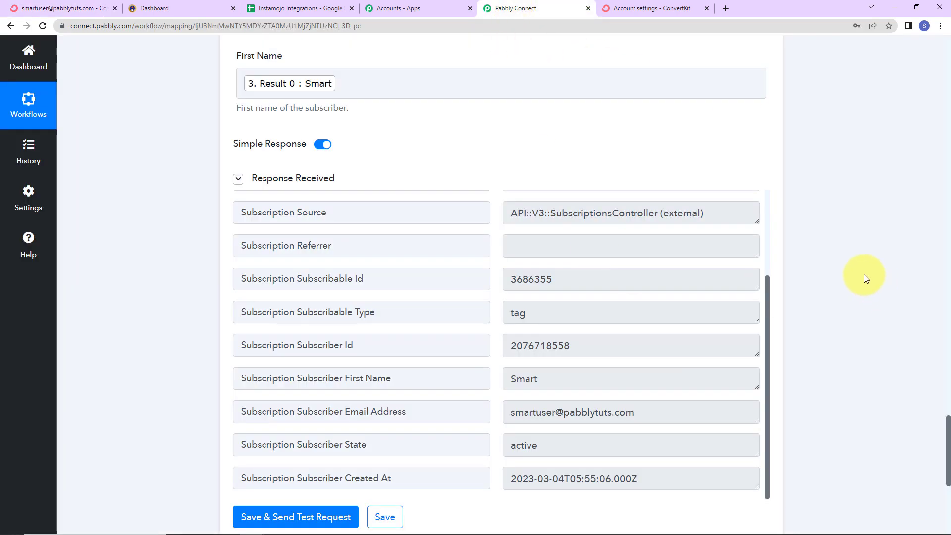
pyautogui.scroll(-5, 865, 278)
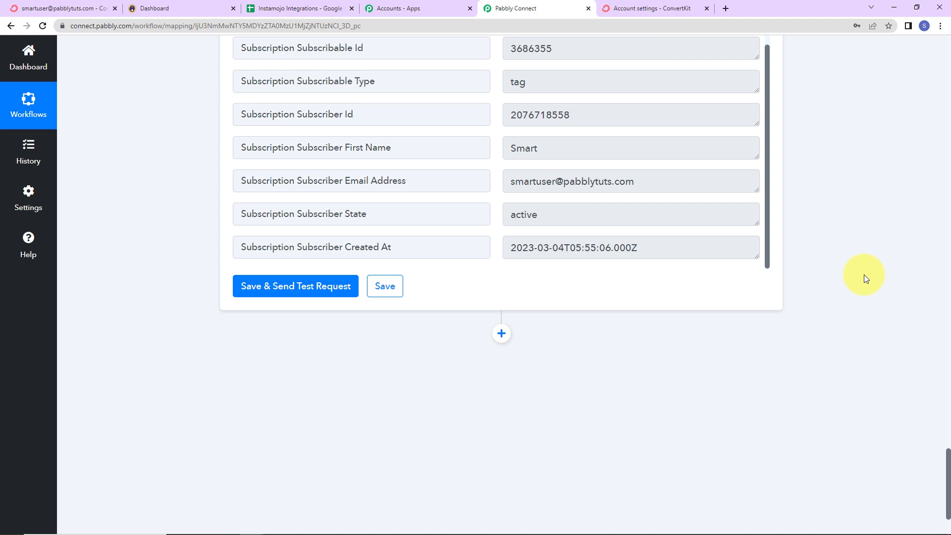
pyautogui.scroll(-2, 863, 274)
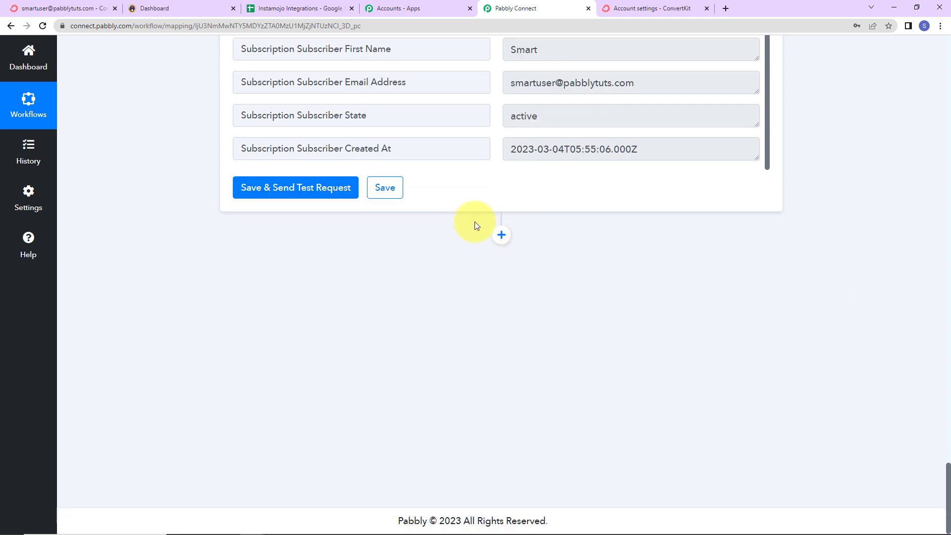
pyautogui.click(500, 238)
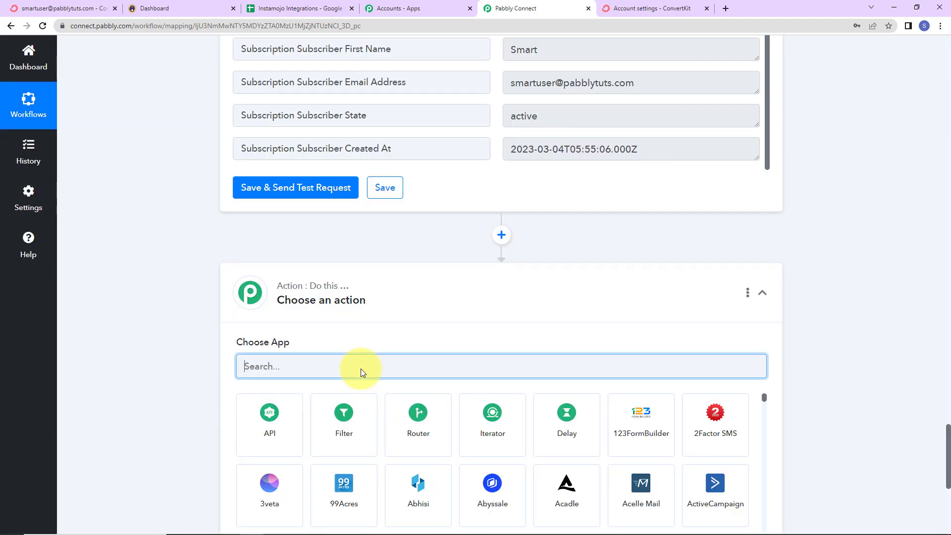
pyautogui.write('google')
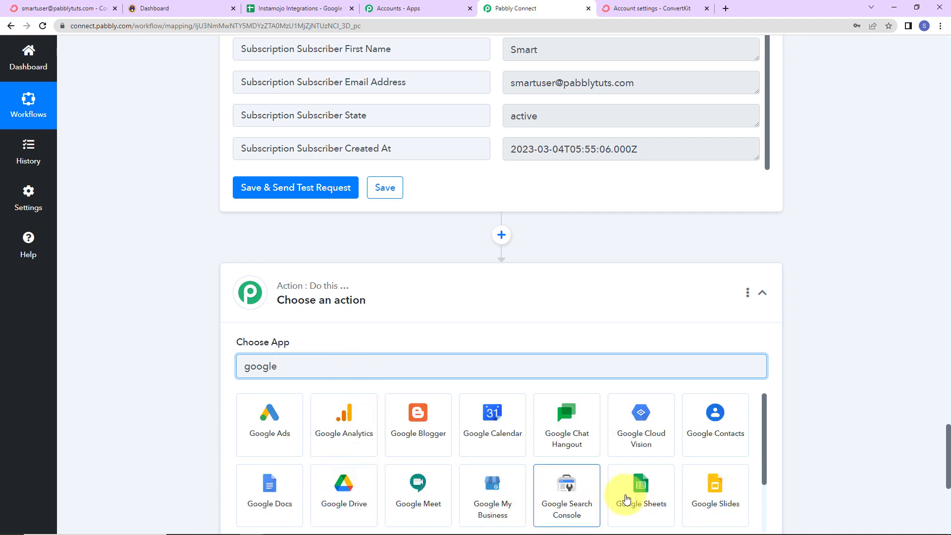
pyautogui.click(641, 493)
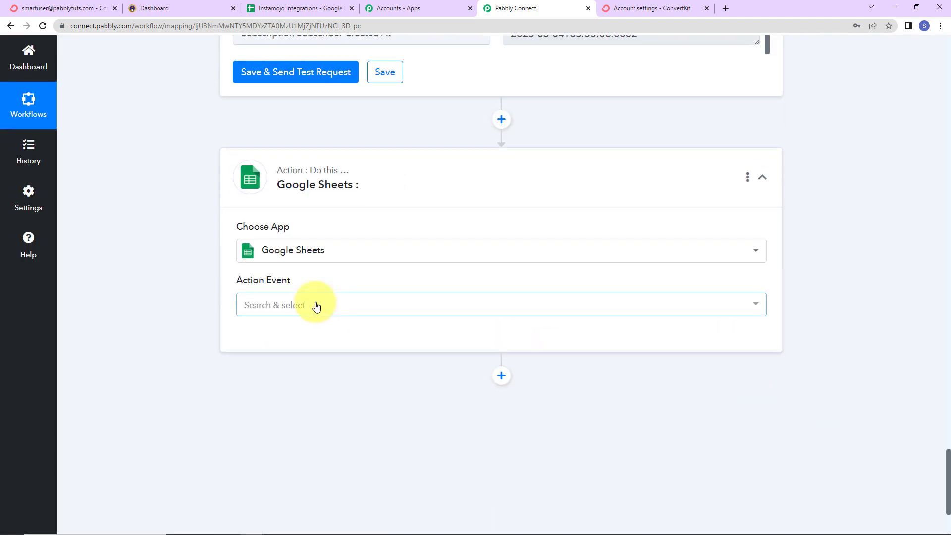
pyautogui.click(314, 306)
pyautogui.click(297, 118)
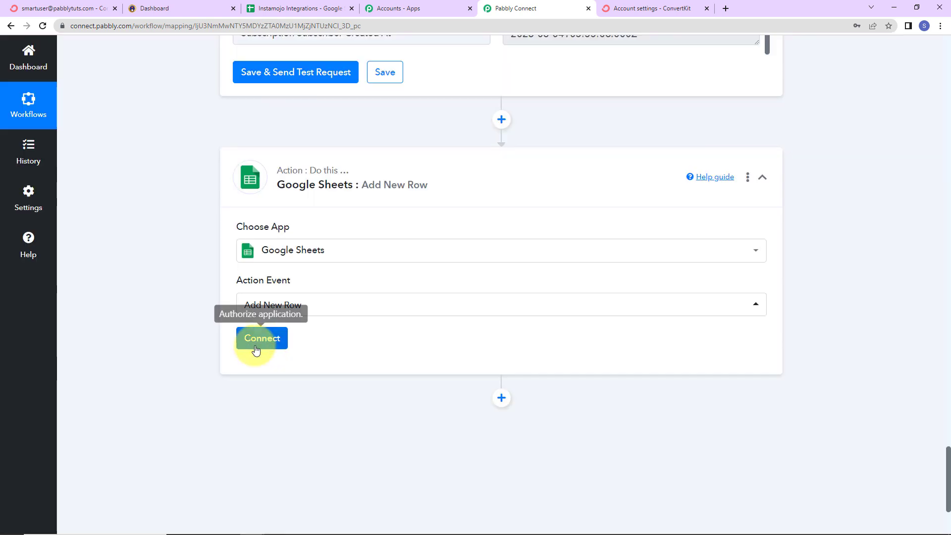
# Step: Connect Google Sheets through a new connection by signing in with the Google account and granting Pabbly Connect Sheets access
pyautogui.click(261, 341)
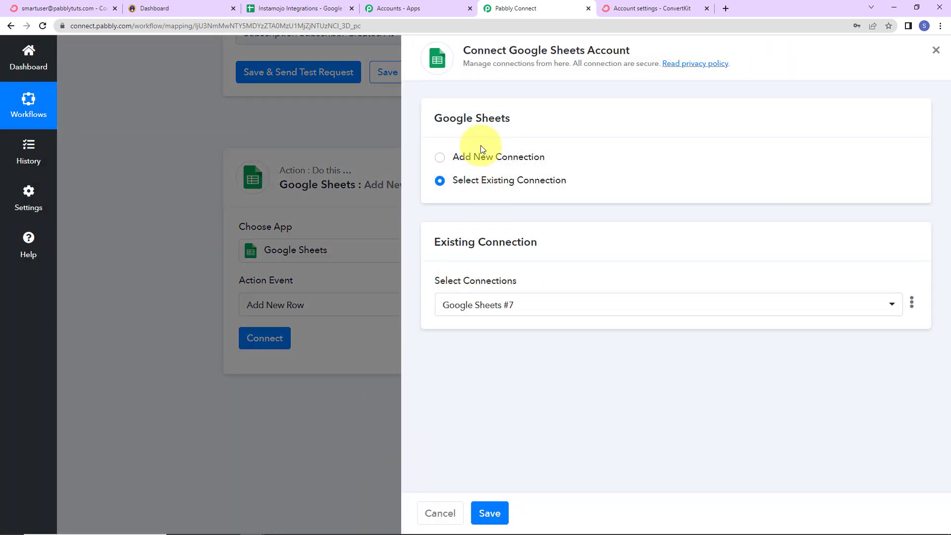
pyautogui.moveTo(509, 48); pyautogui.dragTo(637, 47)
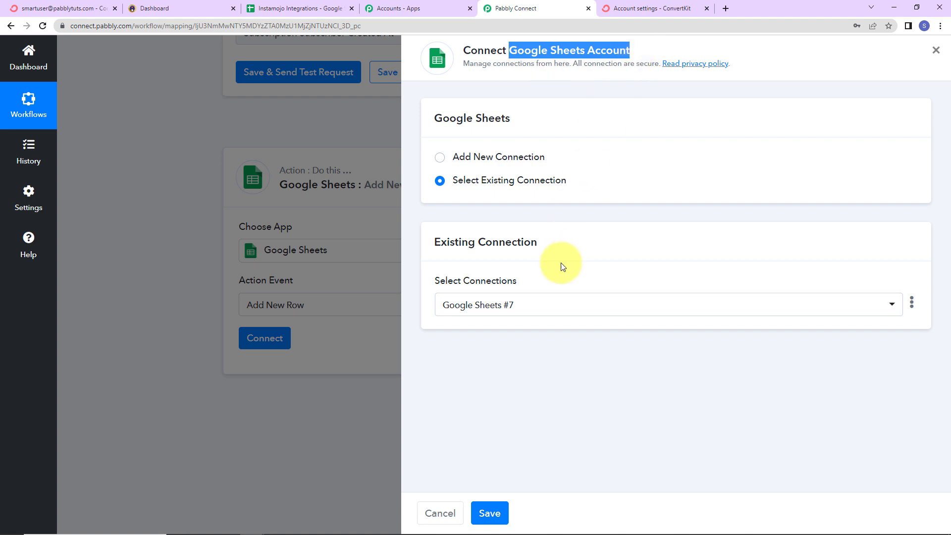
pyautogui.click(442, 161)
pyautogui.click(510, 297)
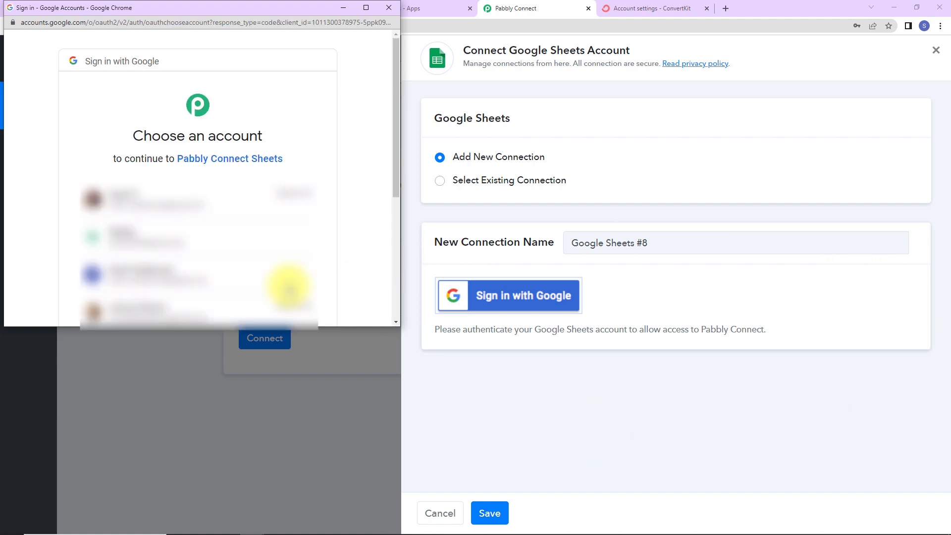
pyautogui.click(289, 287)
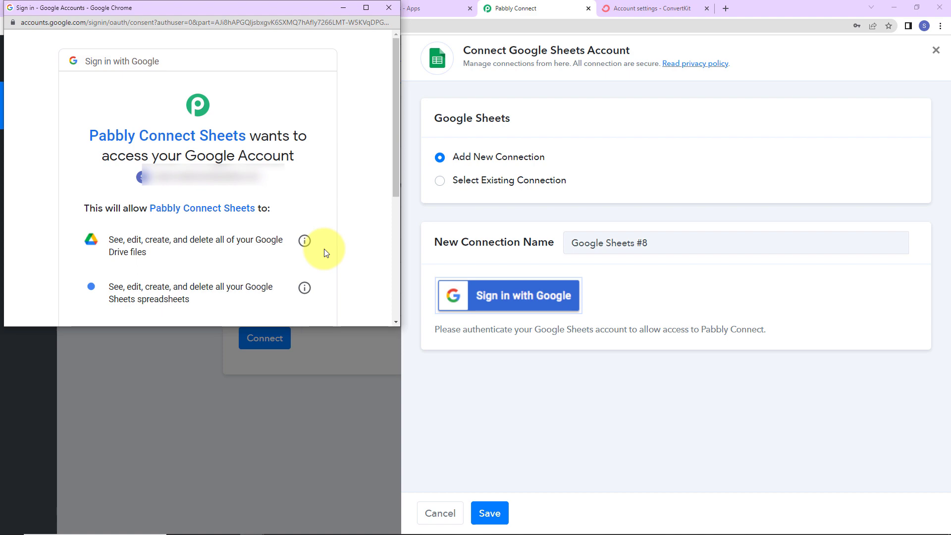
pyautogui.scroll(-5, 324, 248)
pyautogui.click(270, 243)
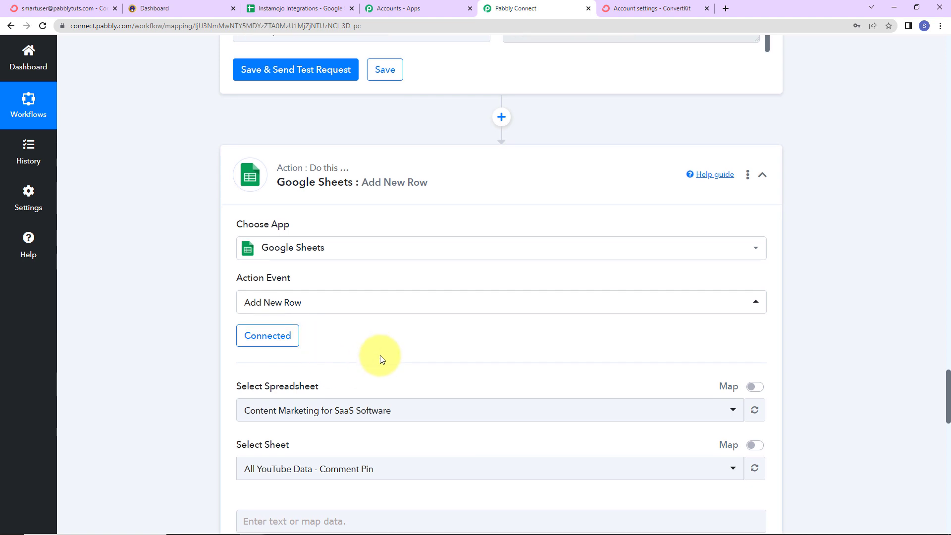
pyautogui.scroll(-5, 380, 355)
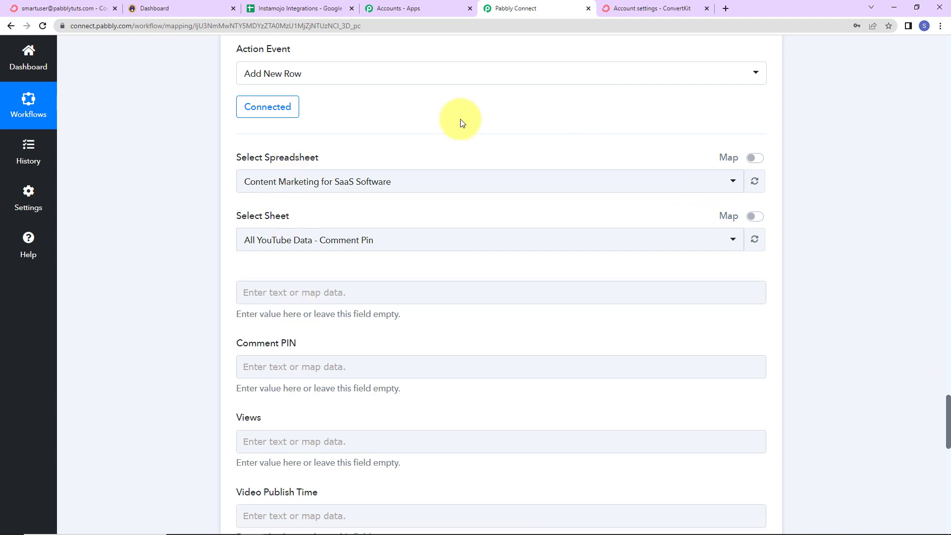
# Step: Check the column headings in the Instamojo Integrations Google Sheet, then select that spreadsheet for the Add New Row action in Pabbly Connect
pyautogui.click(300, 9)
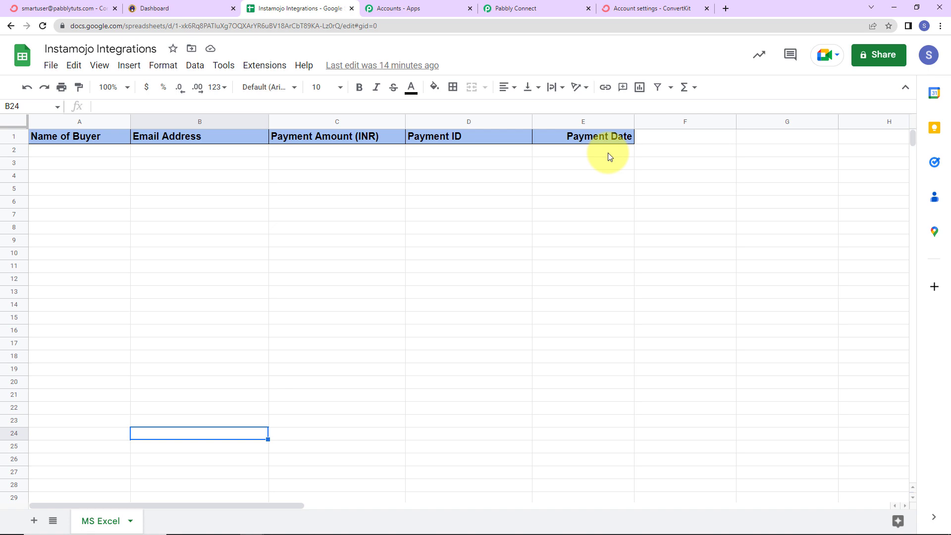
pyautogui.click(521, 8)
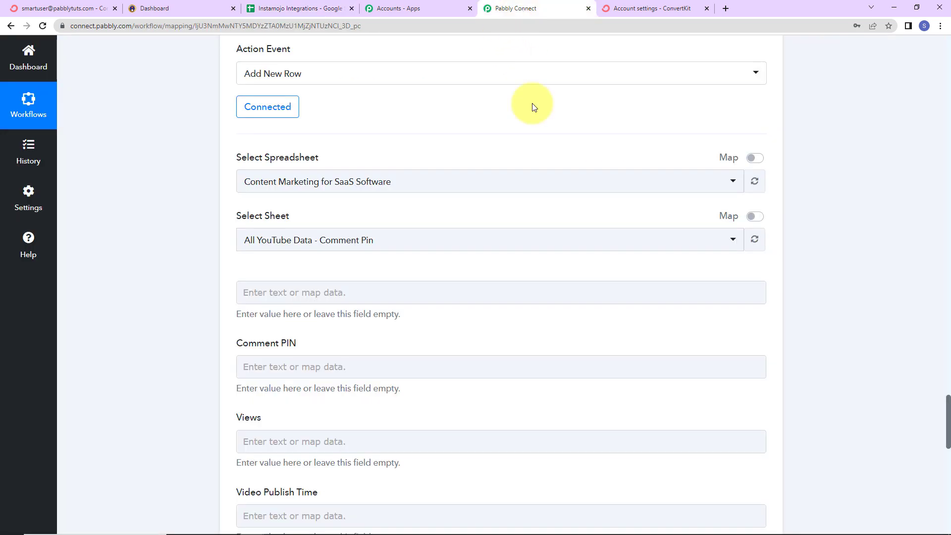
pyautogui.click(406, 180)
pyautogui.click(308, 259)
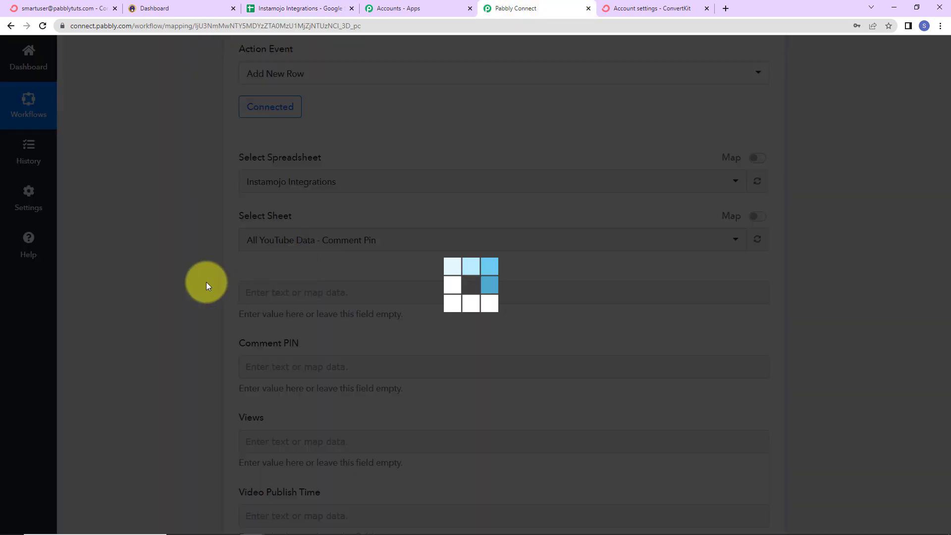
pyautogui.scroll(-5, 359, 321)
pyautogui.scroll(-2, 358, 324)
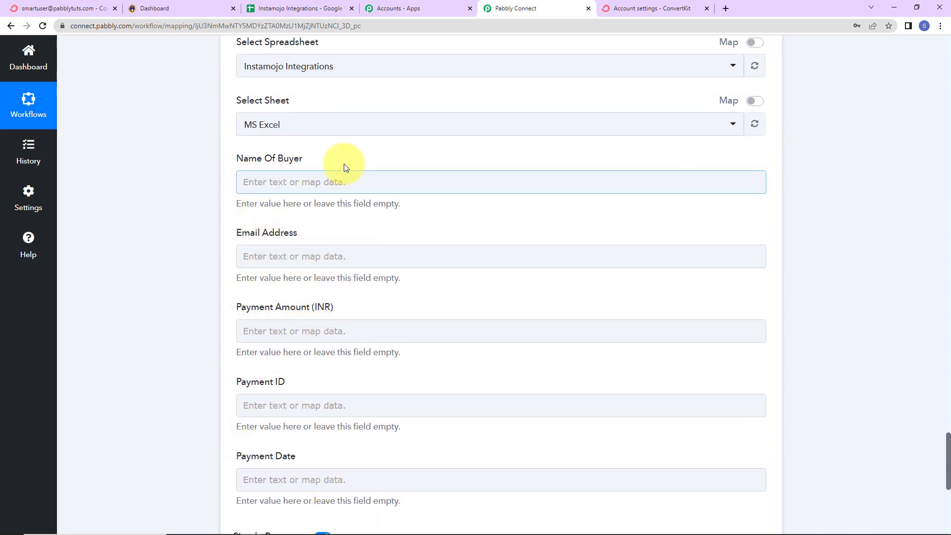
# Step: Map the Name Of Buyer field to Buyer Name from the Instamojo New Sale data
pyautogui.click(290, 184)
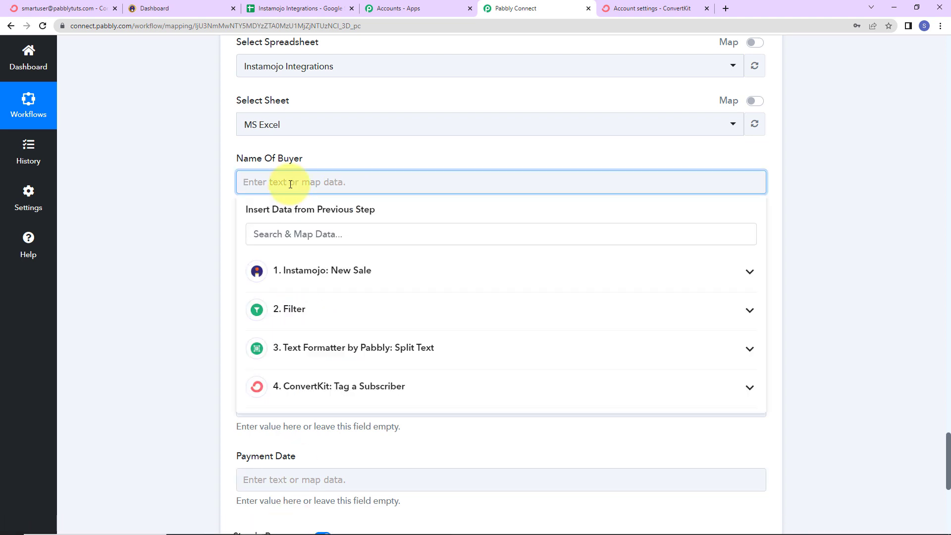
pyautogui.click(314, 279)
pyautogui.scroll(-10, 362, 443)
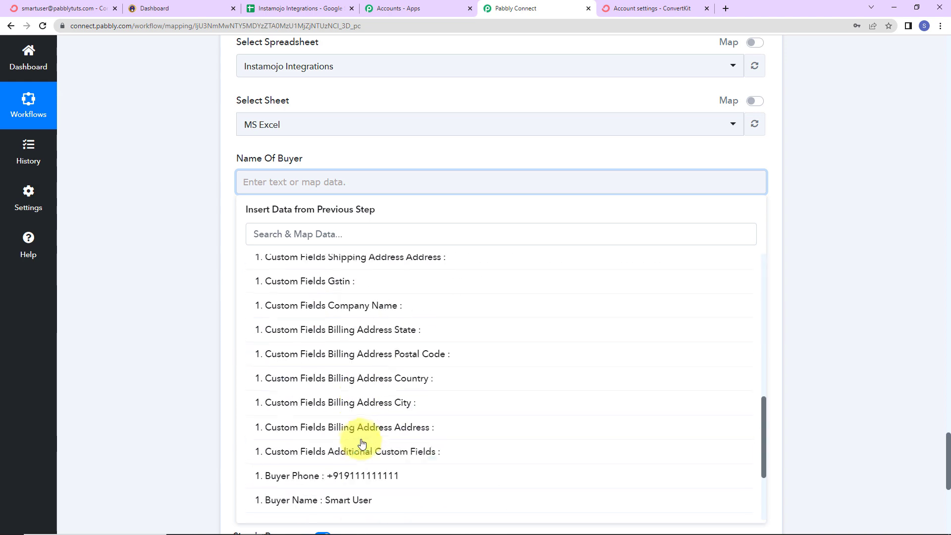
pyautogui.click(329, 499)
pyautogui.click(151, 299)
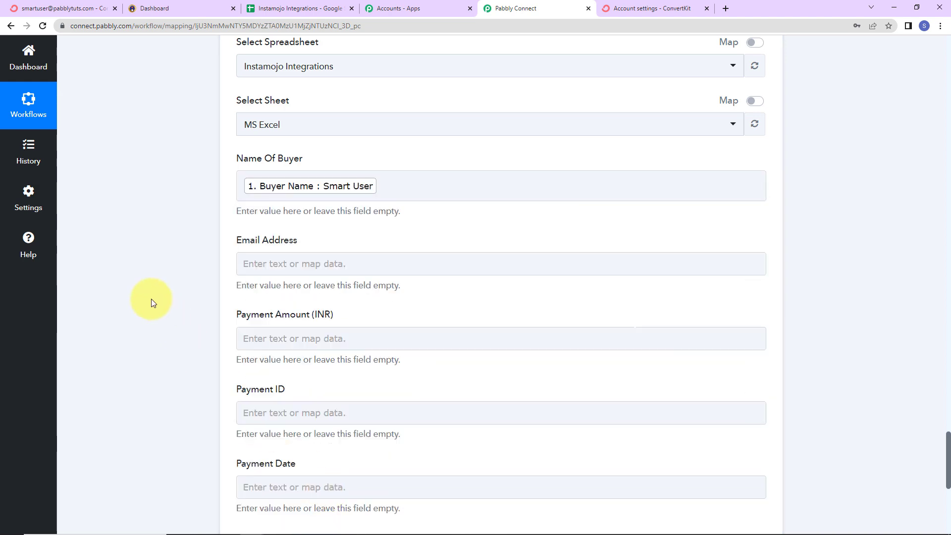
# Step: Map the Email Address field to Buyer Email from the Instamojo New Sale data
pyautogui.scroll(-2, 153, 303)
pyautogui.click(276, 148)
pyautogui.click(304, 239)
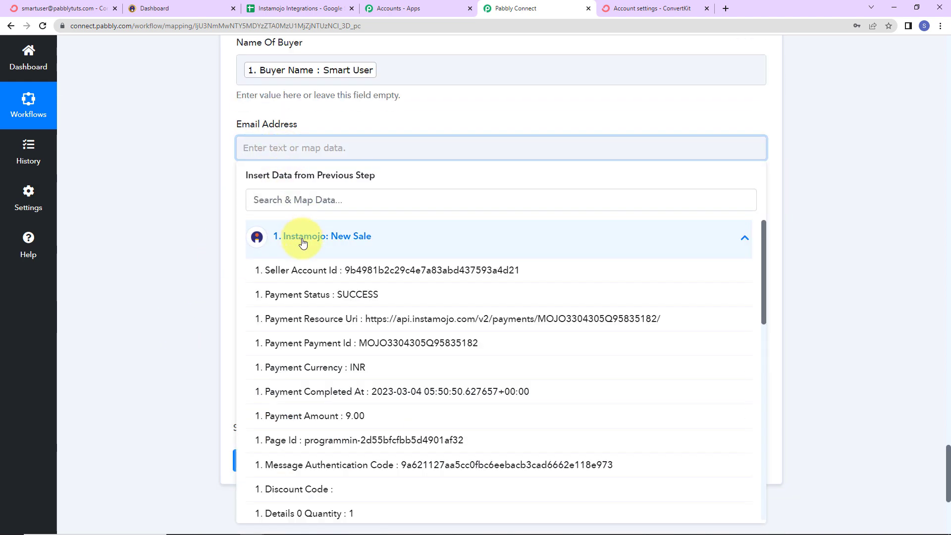
pyautogui.scroll(-15, 302, 347)
pyautogui.click(269, 491)
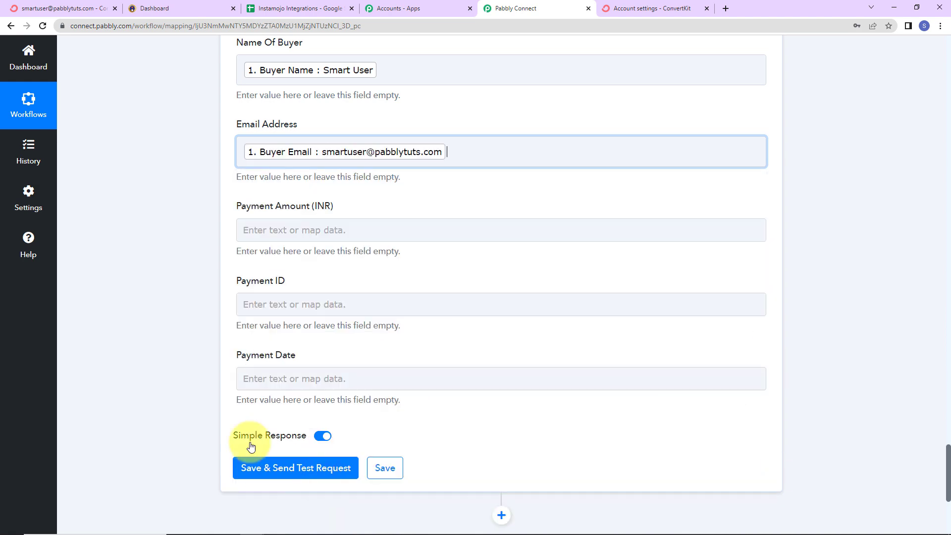
pyautogui.click(158, 304)
# Step: Map the Payment Amount (INR) field to Payment Amount from the Instamojo New Sale data
pyautogui.scroll(-2, 158, 305)
pyautogui.click(291, 128)
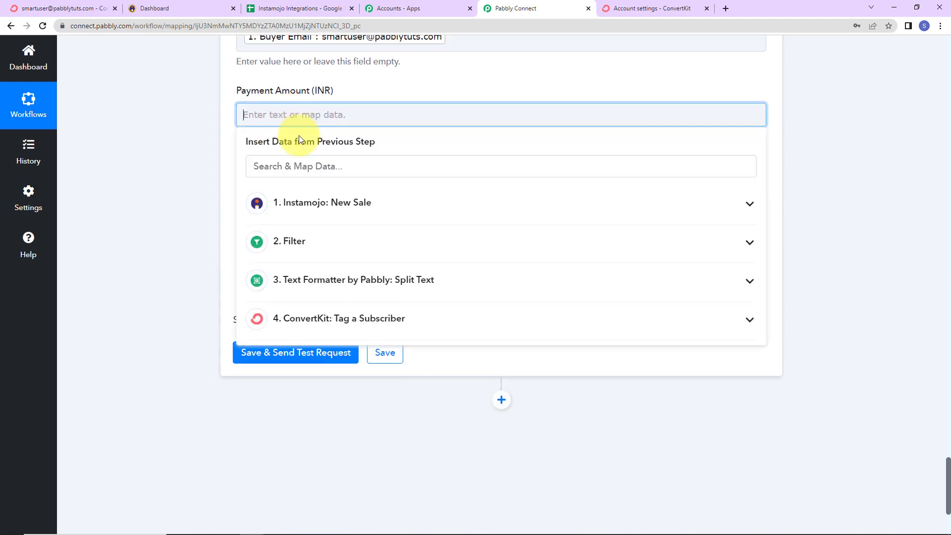
pyautogui.click(316, 202)
pyautogui.click(326, 384)
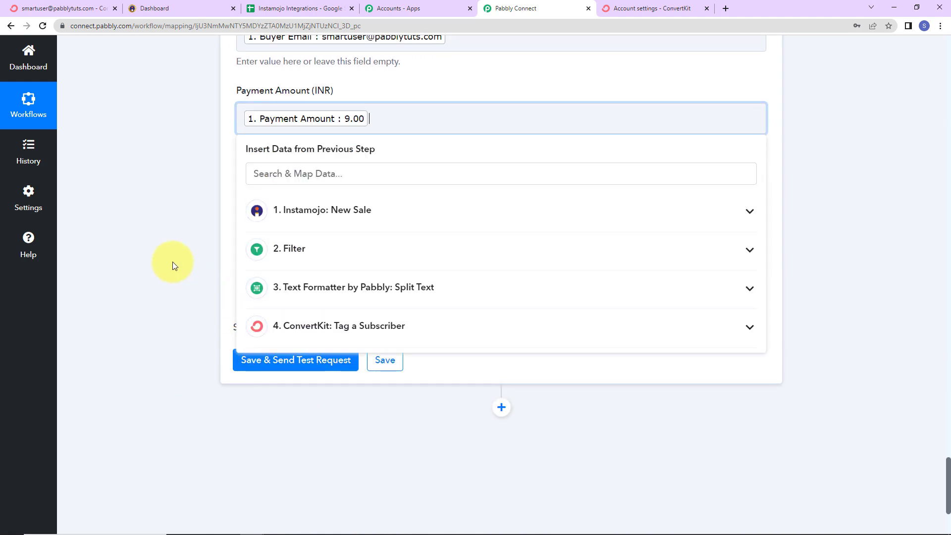
pyautogui.click(174, 264)
# Step: Map the Payment ID field to Payment Payment Id from the Instamojo New Sale data
pyautogui.click(276, 196)
pyautogui.click(300, 282)
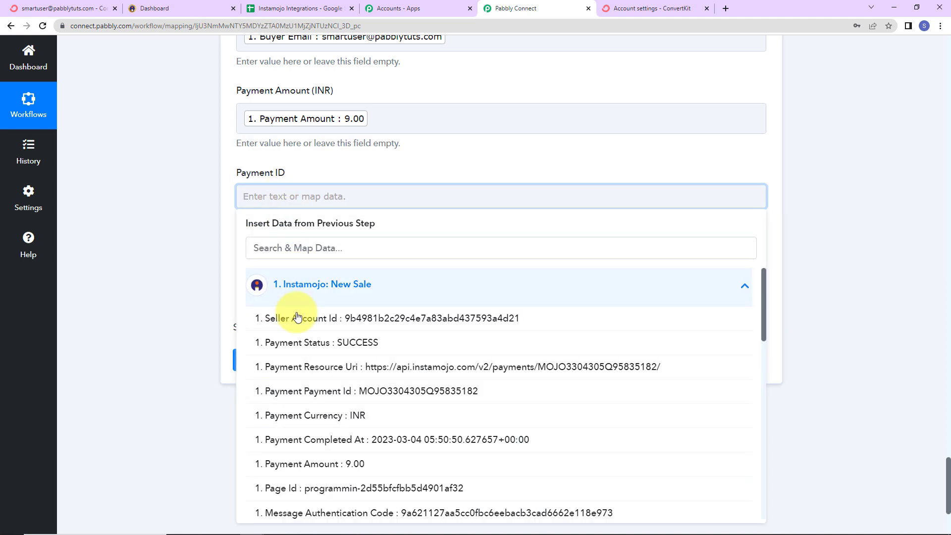
pyautogui.click(330, 402)
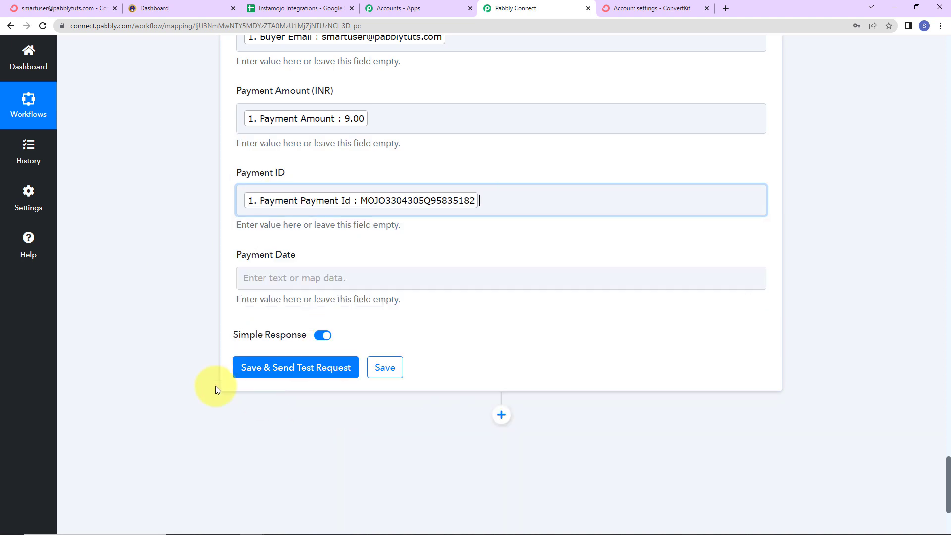
pyautogui.click(167, 315)
pyautogui.scroll(-2, 168, 314)
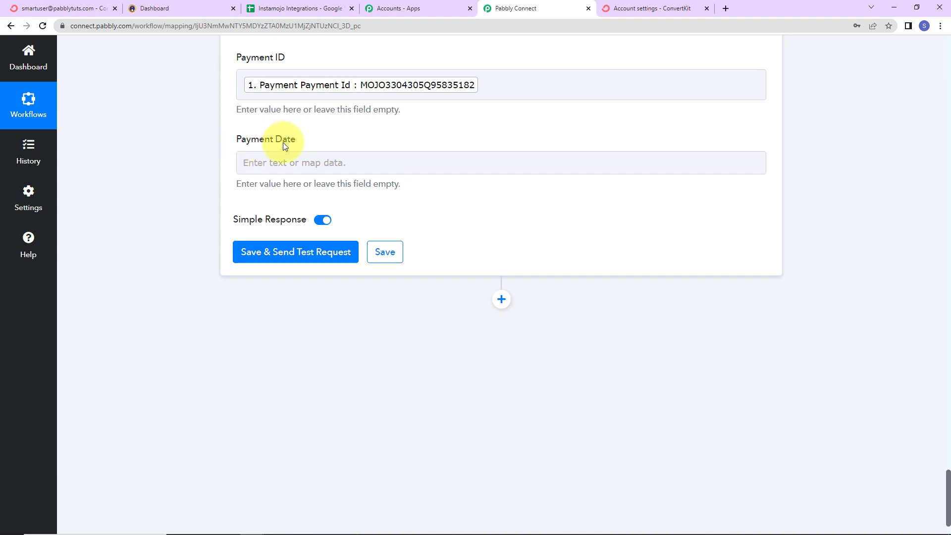
pyautogui.click(275, 161)
pyautogui.click(303, 251)
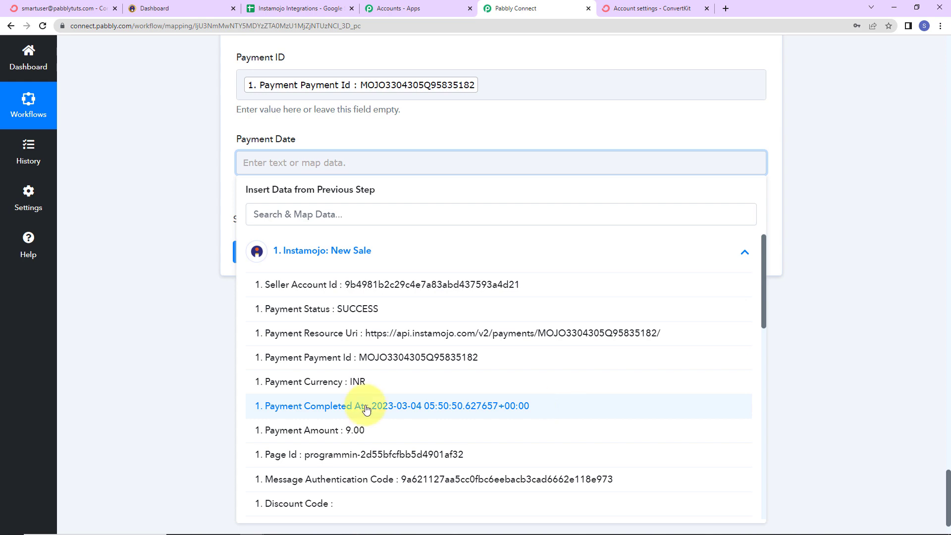
pyautogui.click(153, 314)
# Step: Insert a Date/Time Formatter action between the ConvertKit and Google Sheets steps, choose the Format Date Only event and connect it
pyautogui.scroll(12, 248, 324)
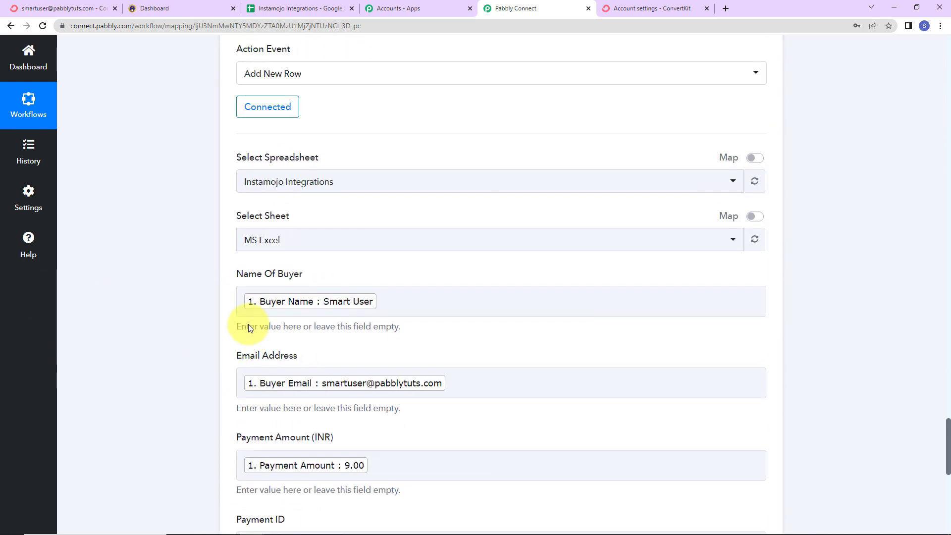
pyautogui.click(502, 235)
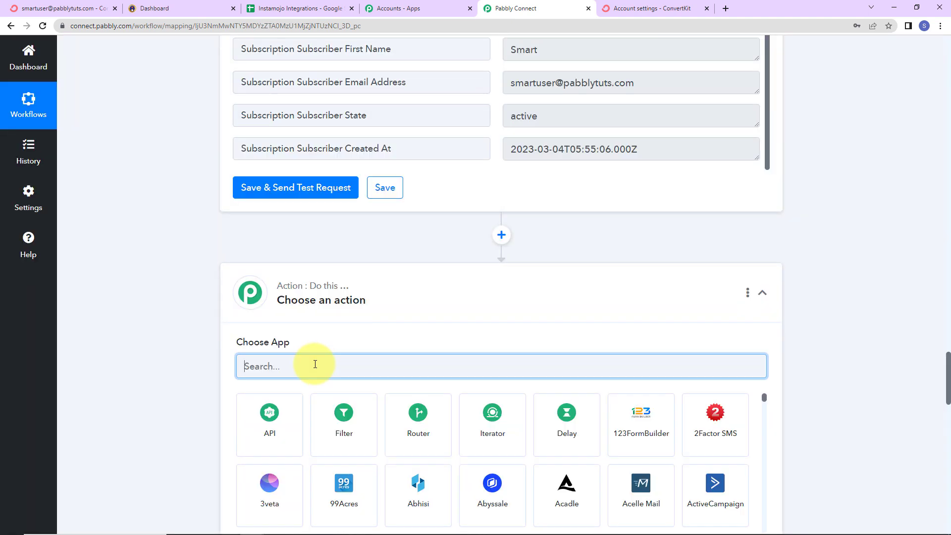
pyautogui.write('date')
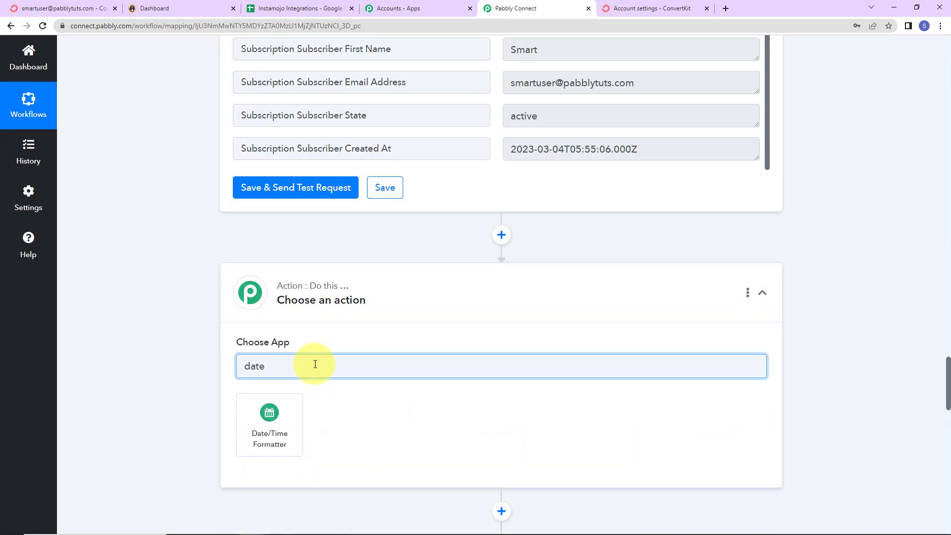
pyautogui.click(261, 450)
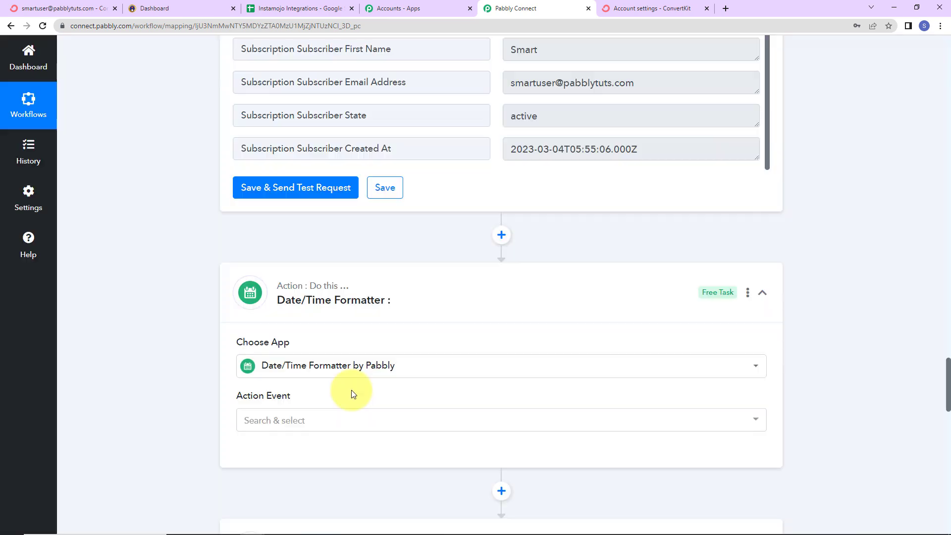
pyautogui.scroll(-2, 351, 390)
pyautogui.click(304, 305)
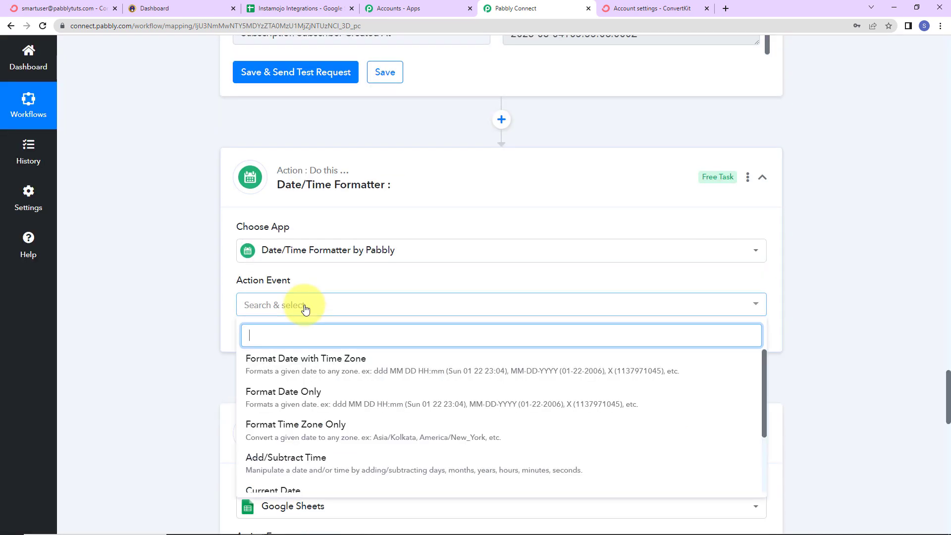
pyautogui.click(282, 394)
pyautogui.click(250, 340)
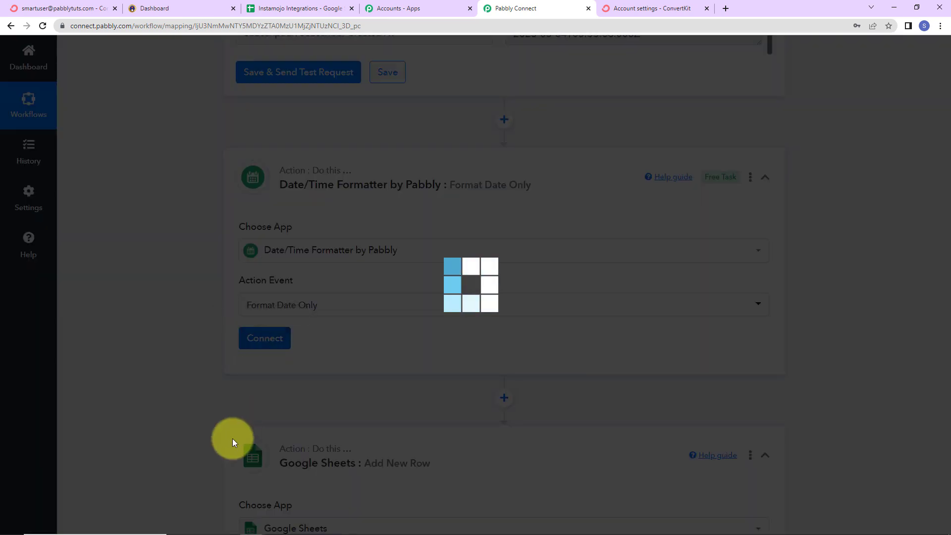
# Step: Map the formatter's Date field to Payment Completed At from the Instamojo New Sale data
pyautogui.scroll(-3, 202, 393)
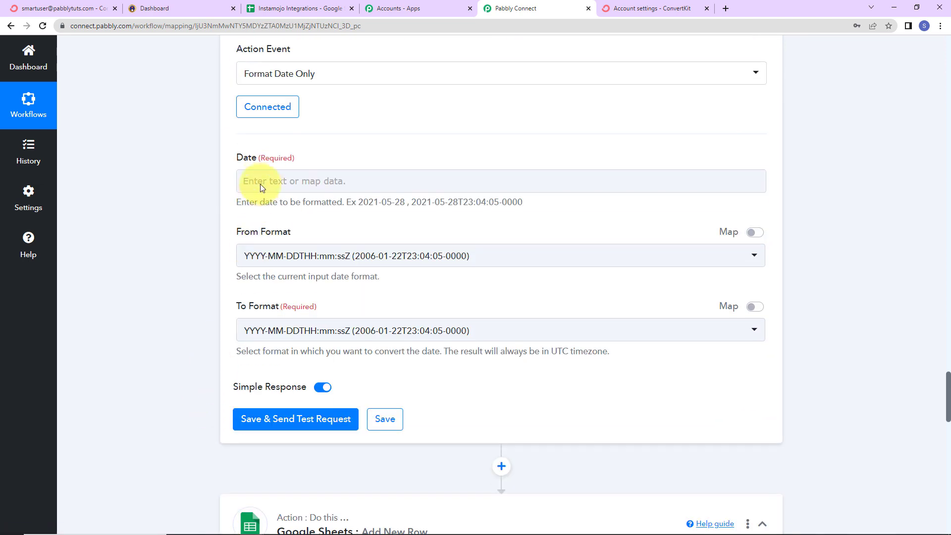
pyautogui.click(263, 182)
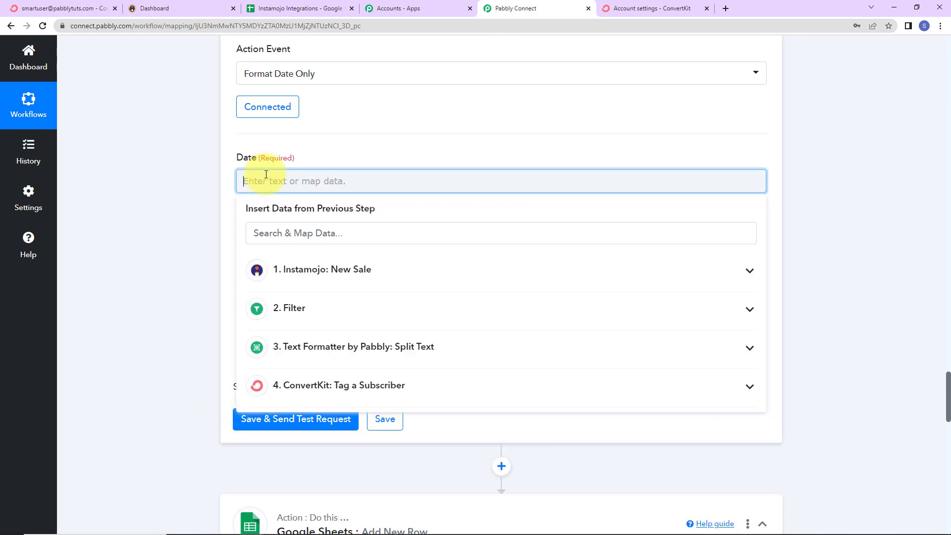
pyautogui.click(295, 276)
pyautogui.click(351, 426)
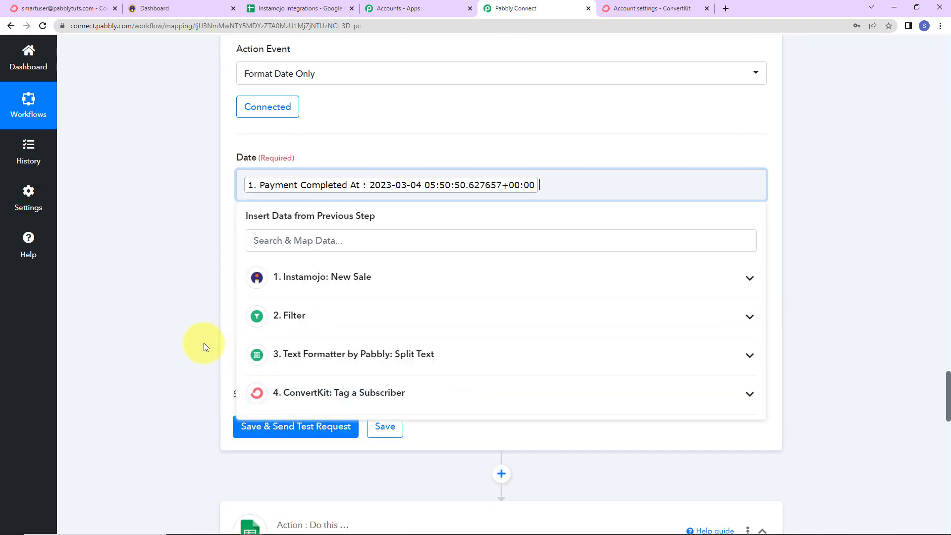
pyautogui.click(204, 342)
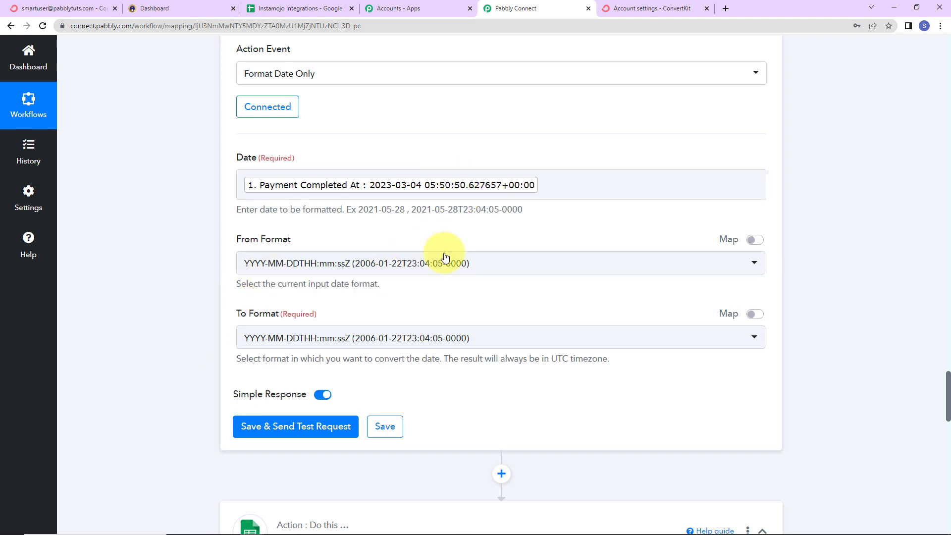
# Step: Set the formatter's To Format to YYYY-MM-DD, then save and send a test request
pyautogui.click(376, 342)
pyautogui.click(286, 229)
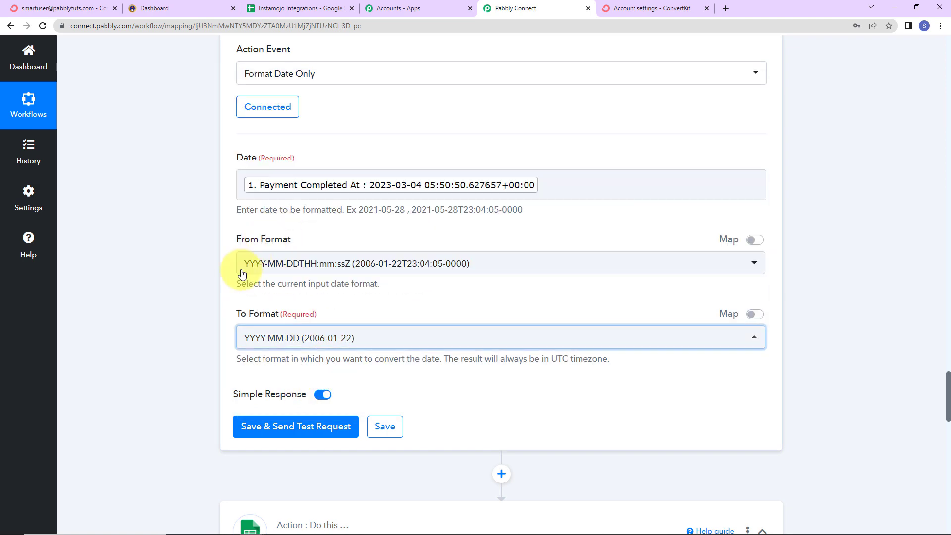
pyautogui.click(247, 428)
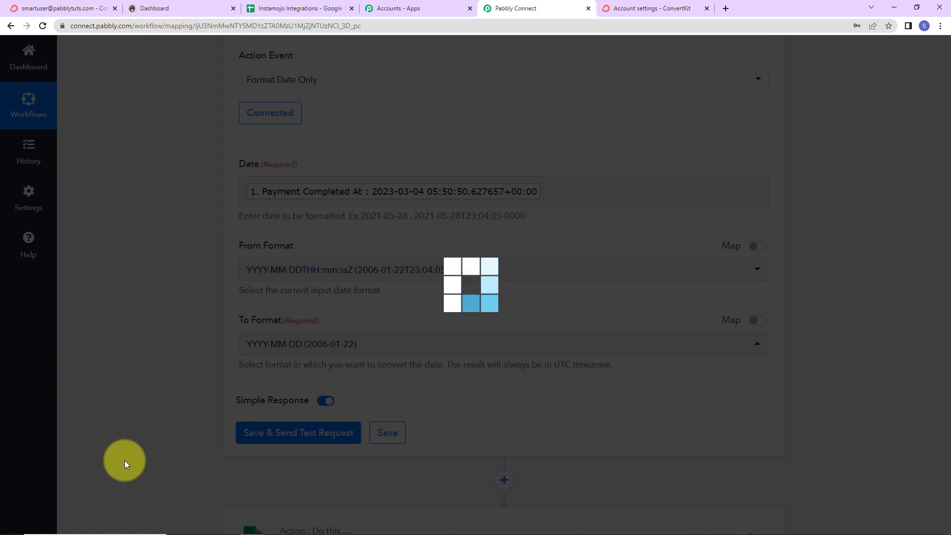
pyautogui.scroll(-5, 149, 410)
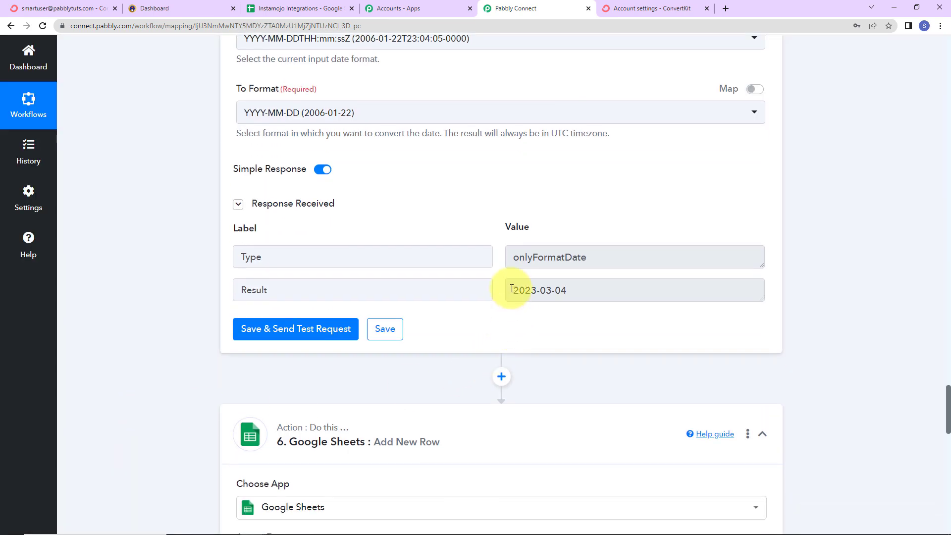
# Step: Reconnect the Google Sheets action through its existing connection
pyautogui.scroll(-5, 848, 290)
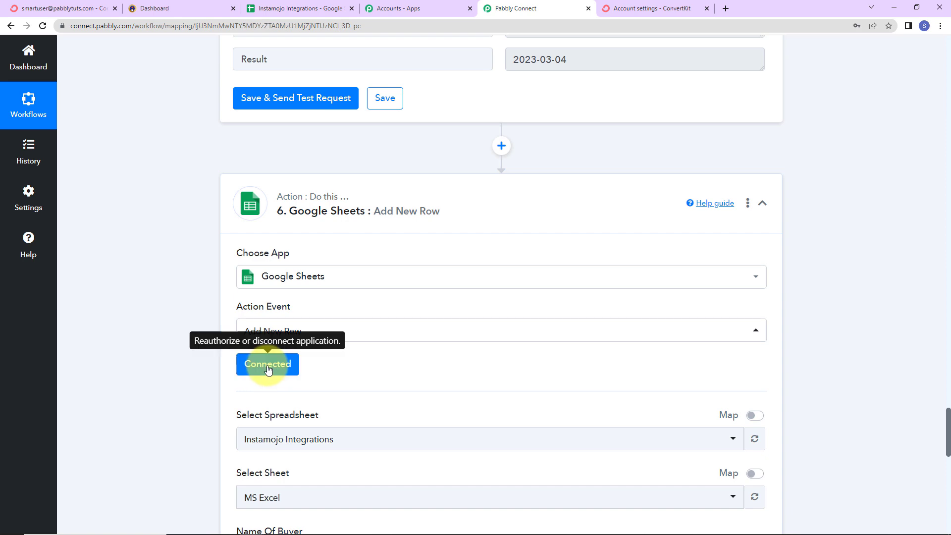
pyautogui.click(268, 369)
pyautogui.click(489, 513)
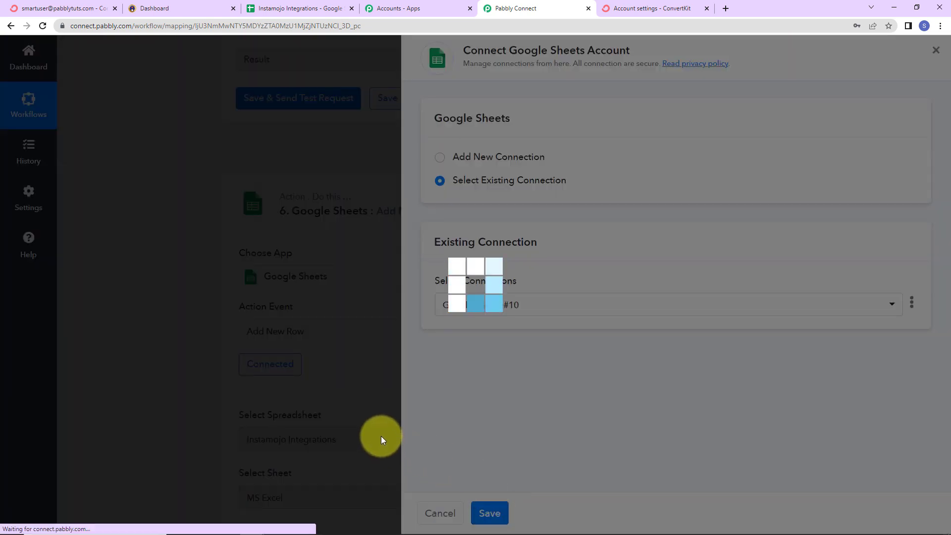
# Step: Map the Payment Date field to Result from the Date/Time Formatter step
pyautogui.scroll(-12, 382, 436)
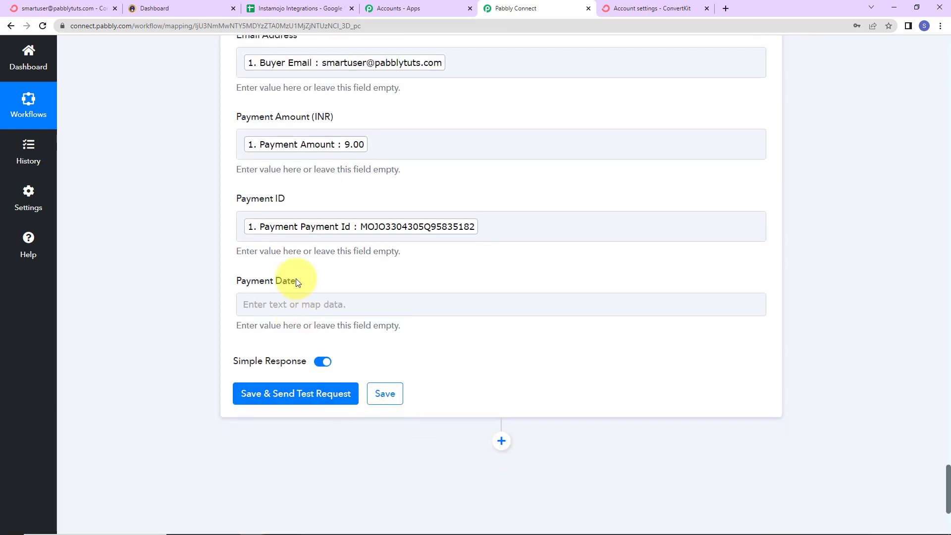
pyautogui.click(300, 303)
pyautogui.scroll(-2, 297, 436)
pyautogui.click(310, 436)
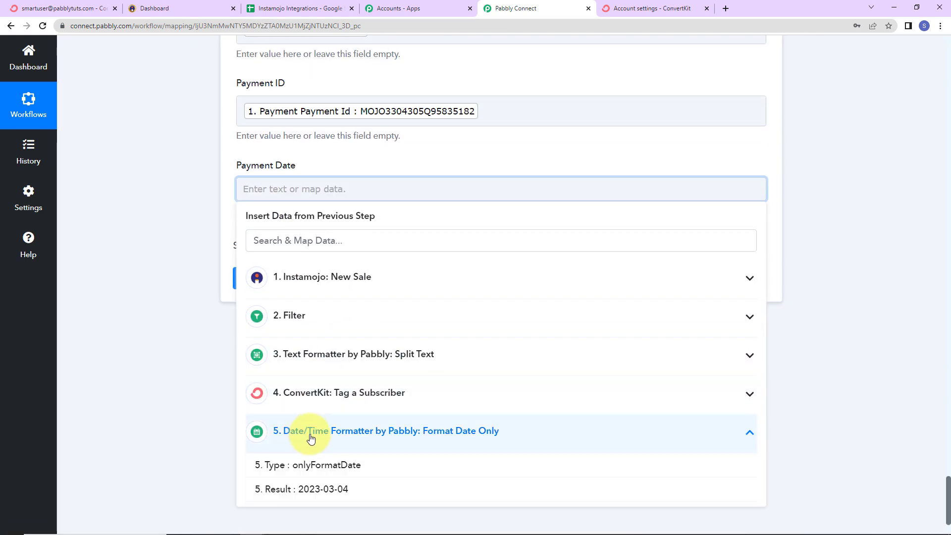
pyautogui.click(314, 490)
pyautogui.click(181, 374)
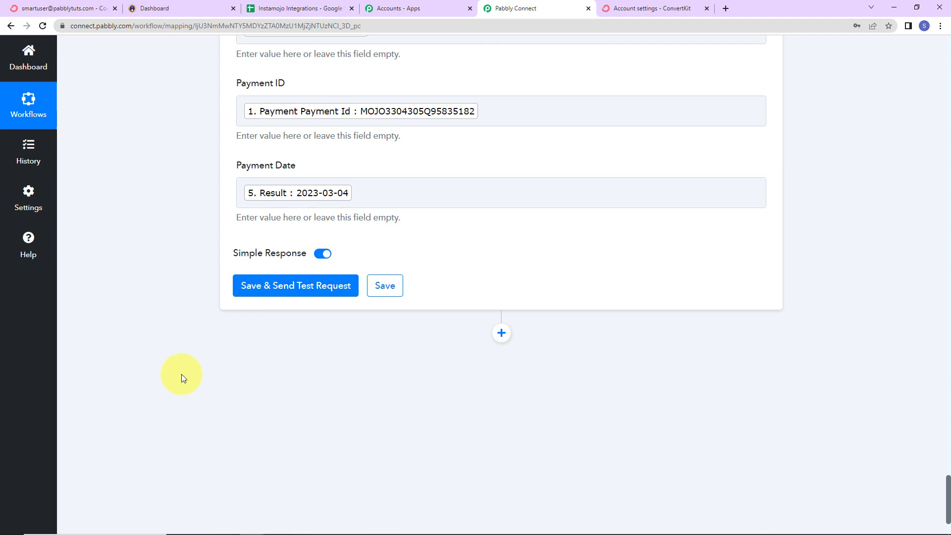
# Step: Save the Google Sheets action, send a test request and review the response
pyautogui.click(252, 295)
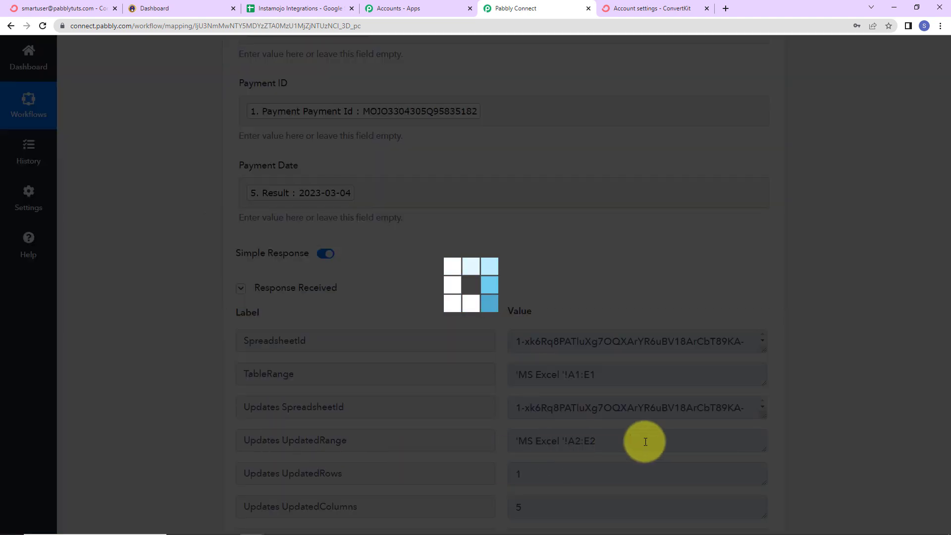
pyautogui.scroll(-2, 762, 407)
pyautogui.scroll(-2, 830, 404)
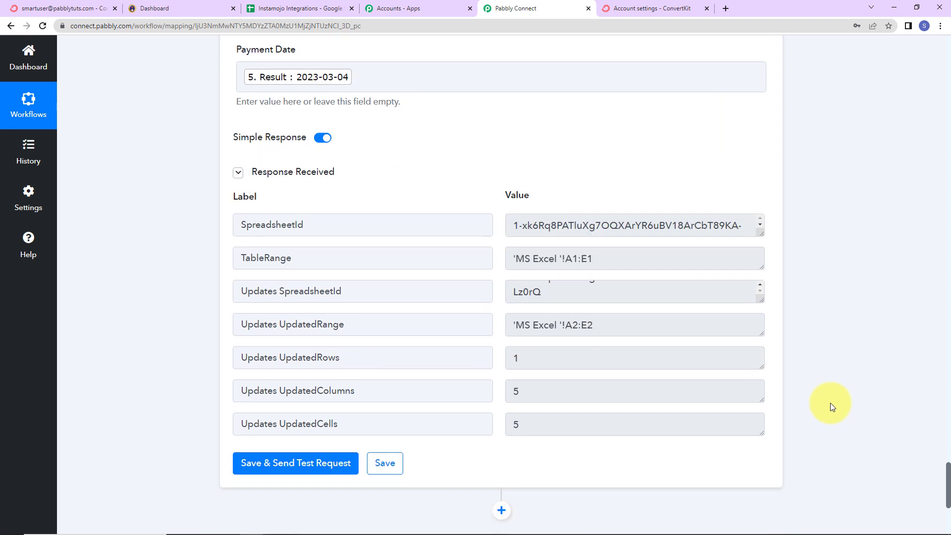
# Step: Check the Instamojo Integrations sheet for the test row, then copy the Instamojo smart page link and open it in an incognito window
pyautogui.click(272, 9)
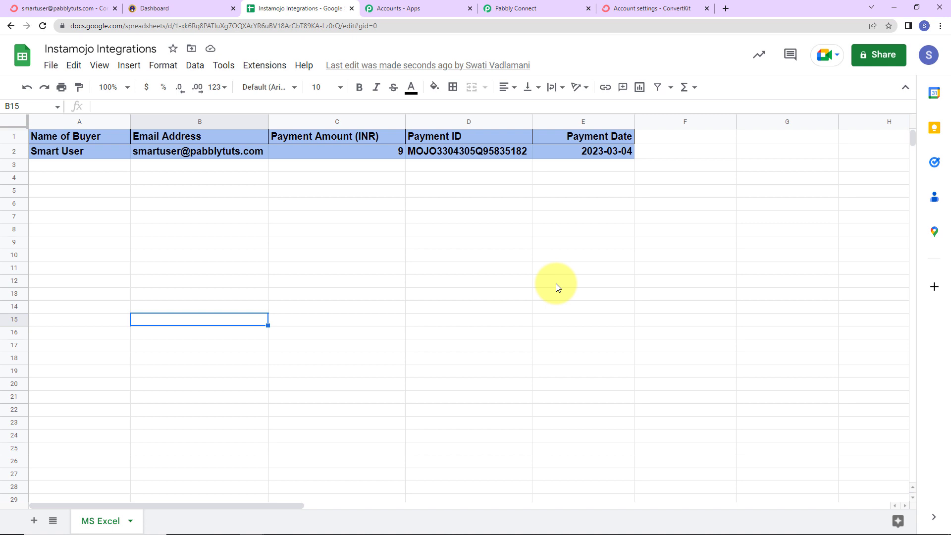
pyautogui.click(179, 11)
pyautogui.click(556, 360)
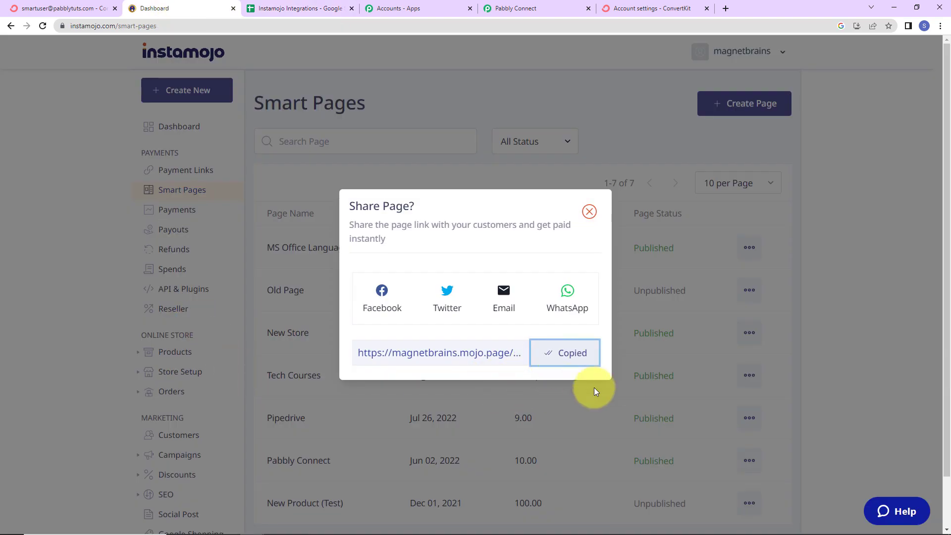
pyautogui.click(940, 25)
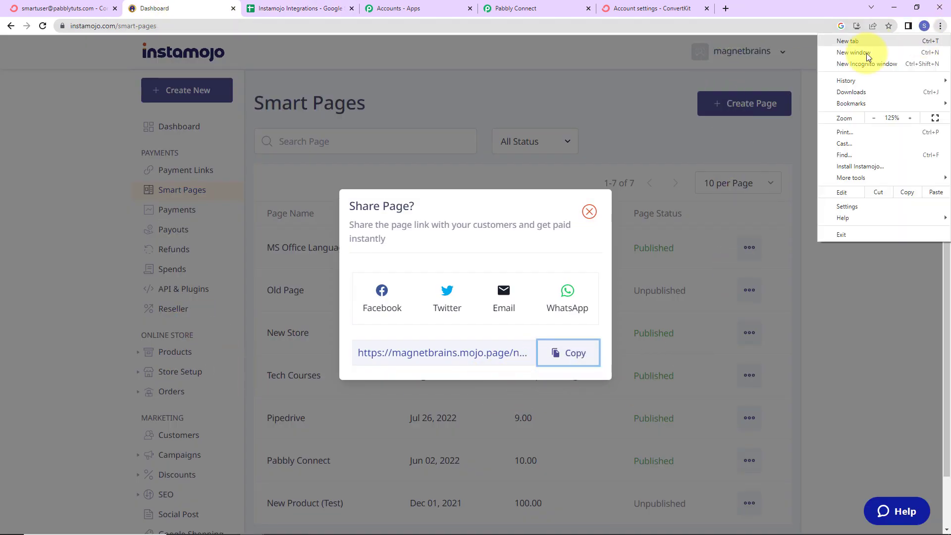
pyautogui.click(862, 61)
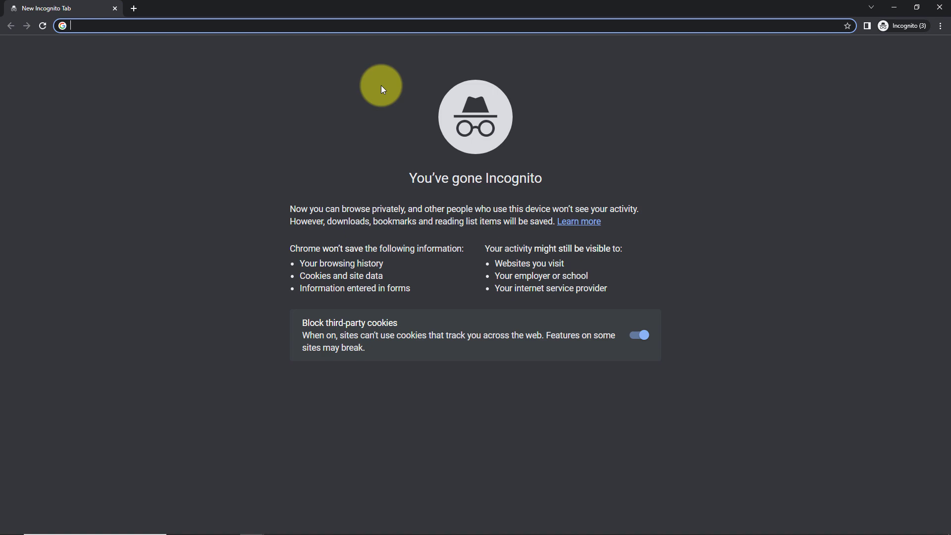
pyautogui.hotkey('ctrl', 'v')
pyautogui.press('Return')
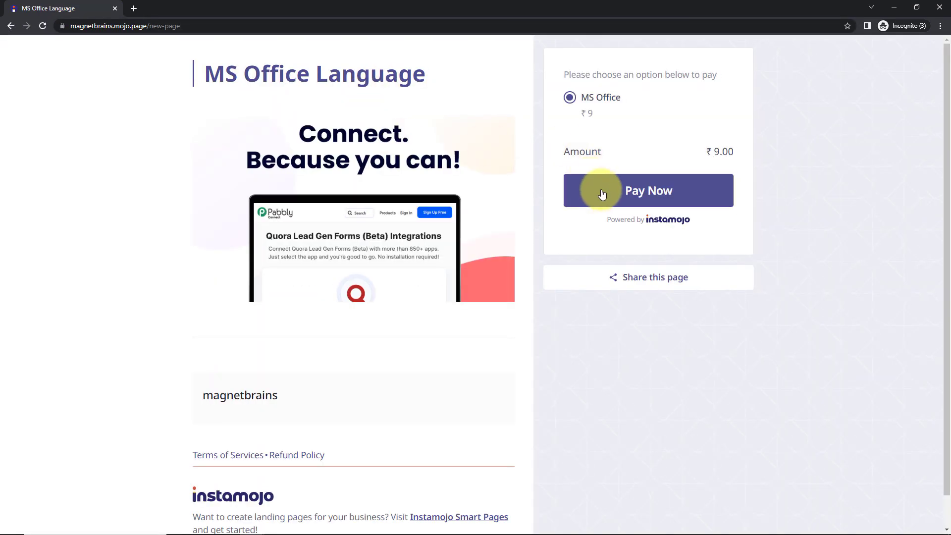
# Step: Start a checkout for the MS Office option and enter the customer's first and last name
pyautogui.click(601, 190)
pyautogui.click(238, 180)
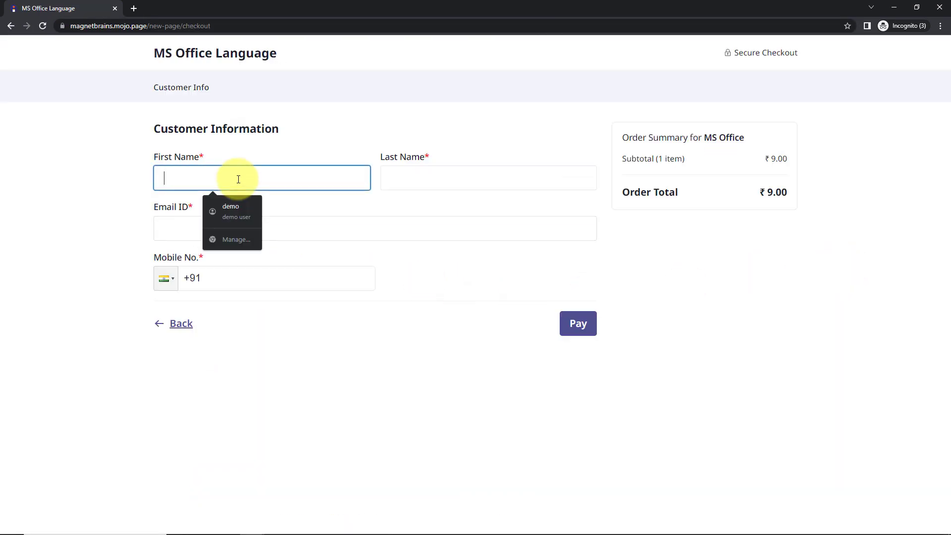
pyautogui.write('Dummy')
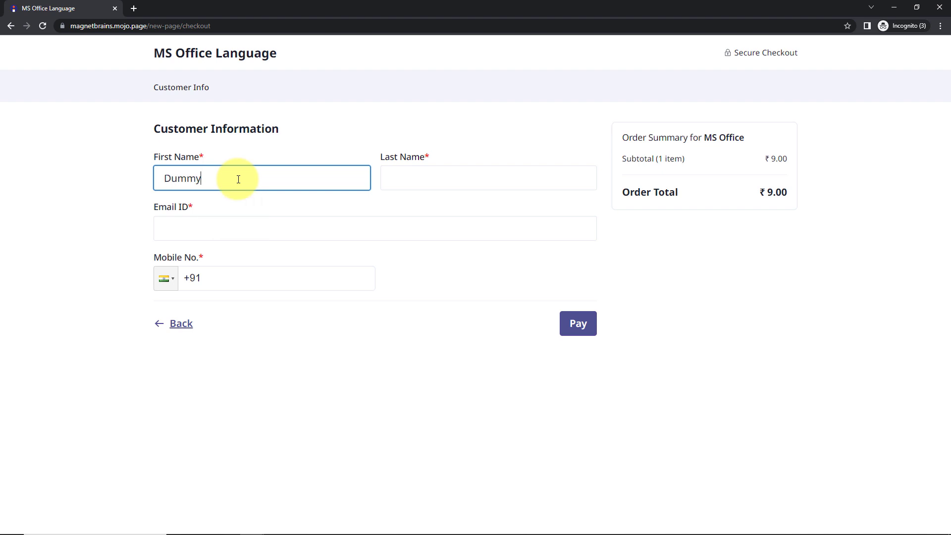
pyautogui.press('Tab')
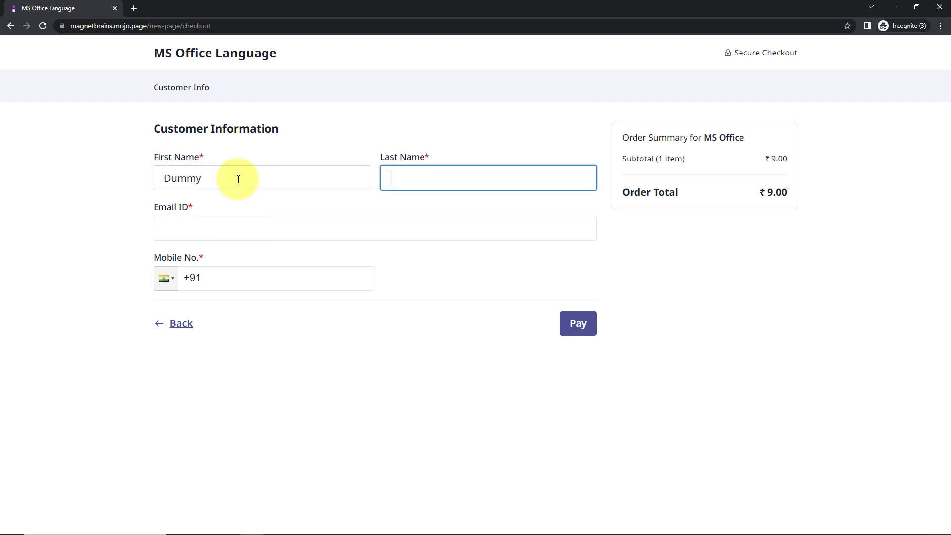
pyautogui.write('Usernew')
# Step: Enter the customer's email and mobile number, then submit the order for payment
pyautogui.click(211, 231)
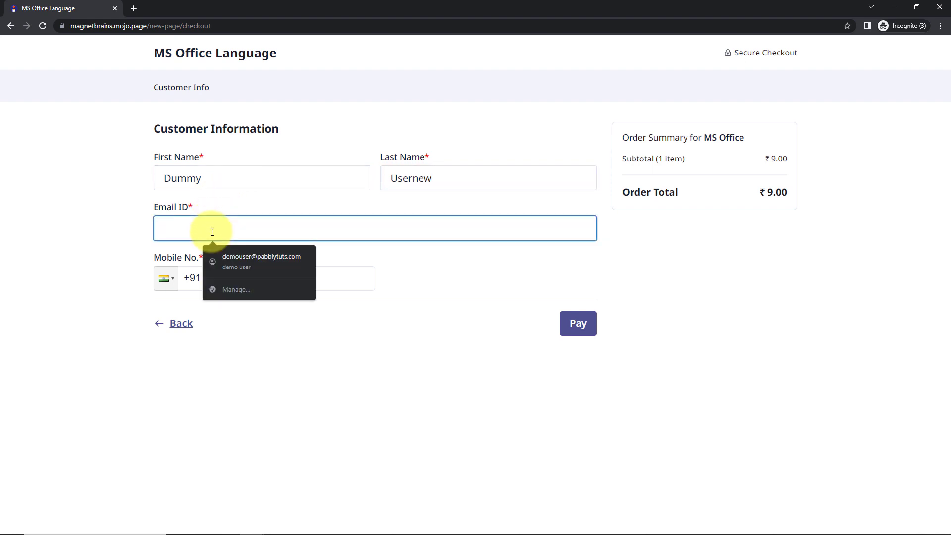
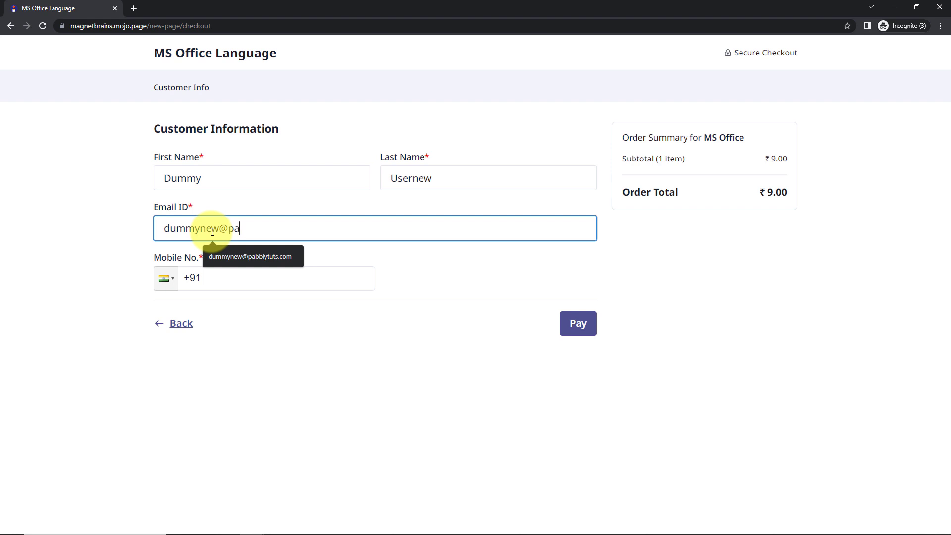
pyautogui.click(237, 287)
pyautogui.write('91111111111')
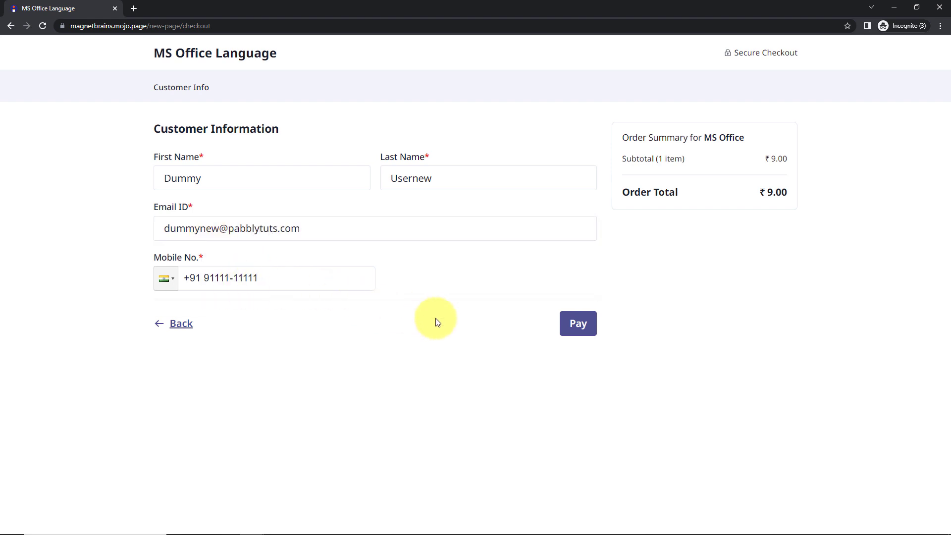
pyautogui.click(570, 322)
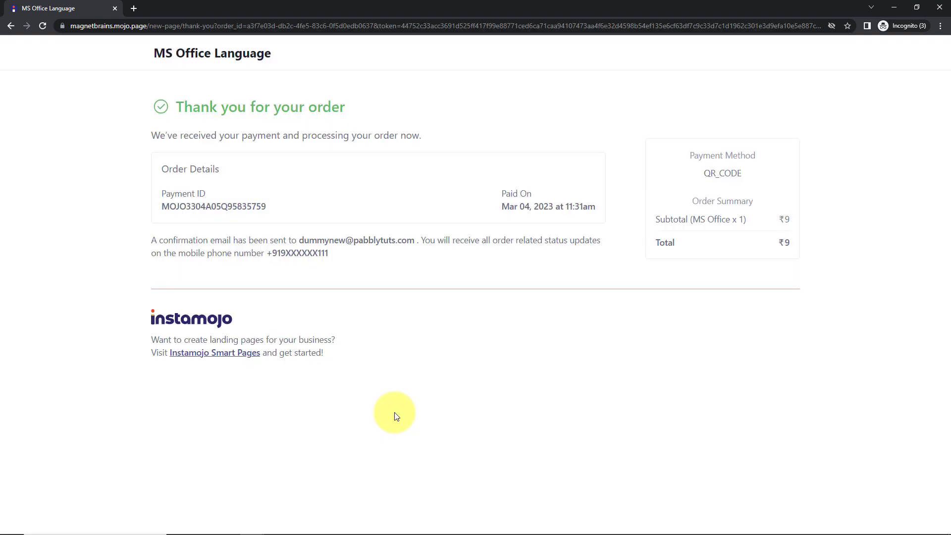
# Step: Check the test buyer's entry in ConvertKit's confirmed subscribers list and in the Instamojo Integrations spreadsheet
pyautogui.click(890, 4)
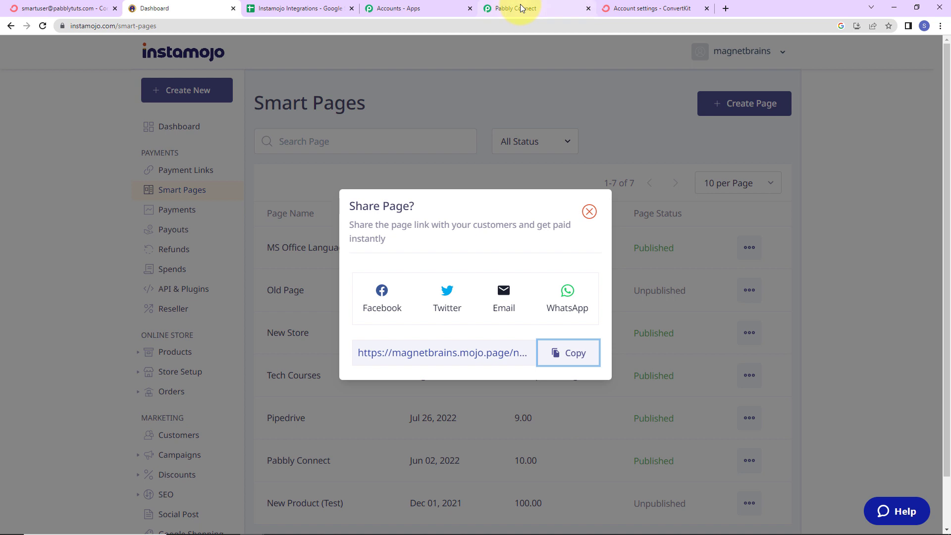
pyautogui.click(52, 8)
pyautogui.scroll(2, 168, 179)
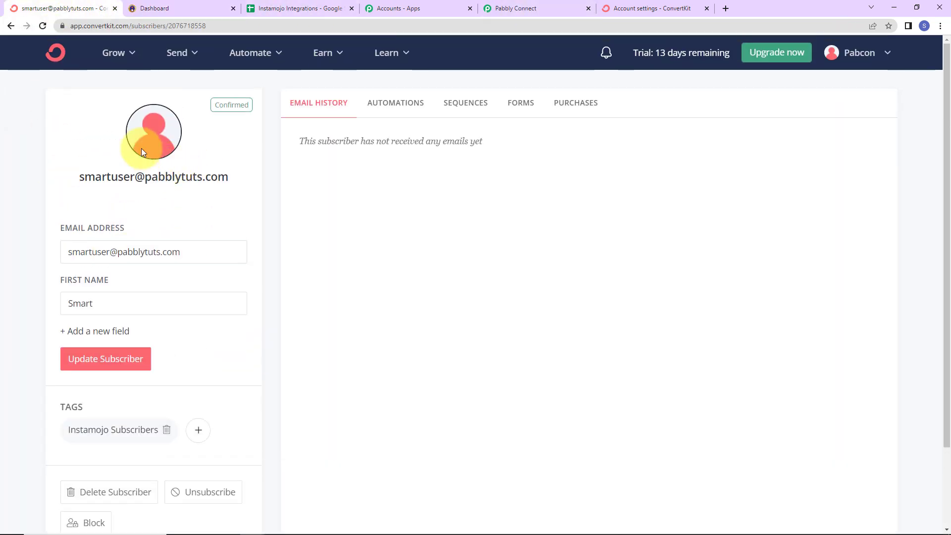
pyautogui.click(125, 55)
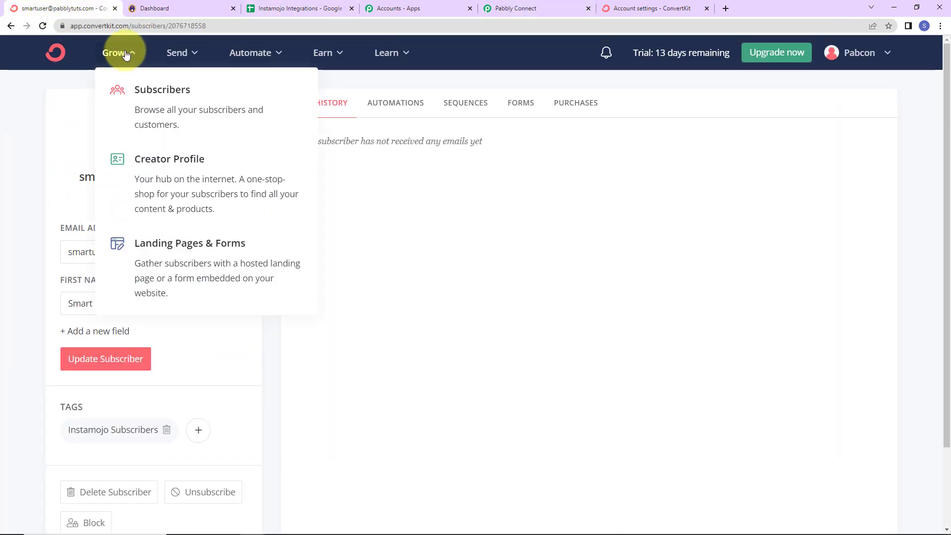
pyautogui.click(165, 113)
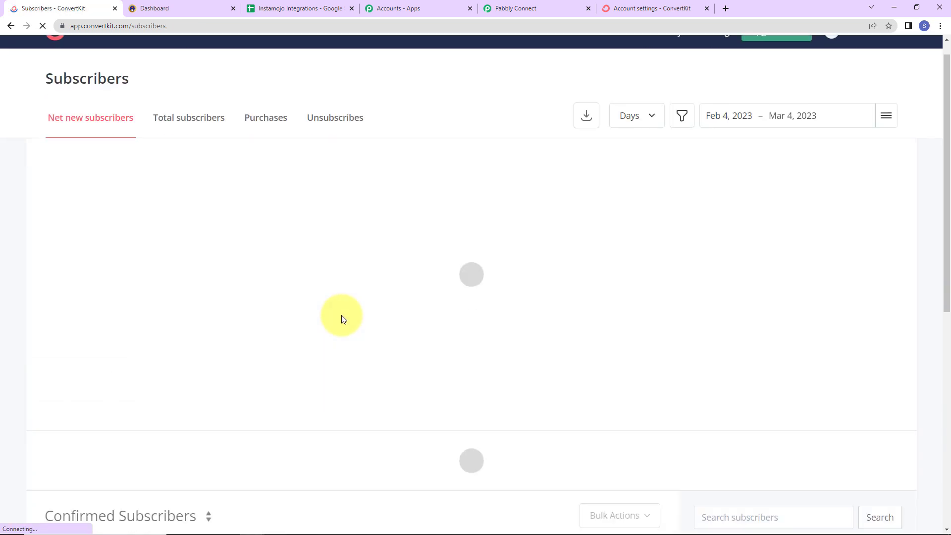
pyautogui.scroll(-4, 341, 315)
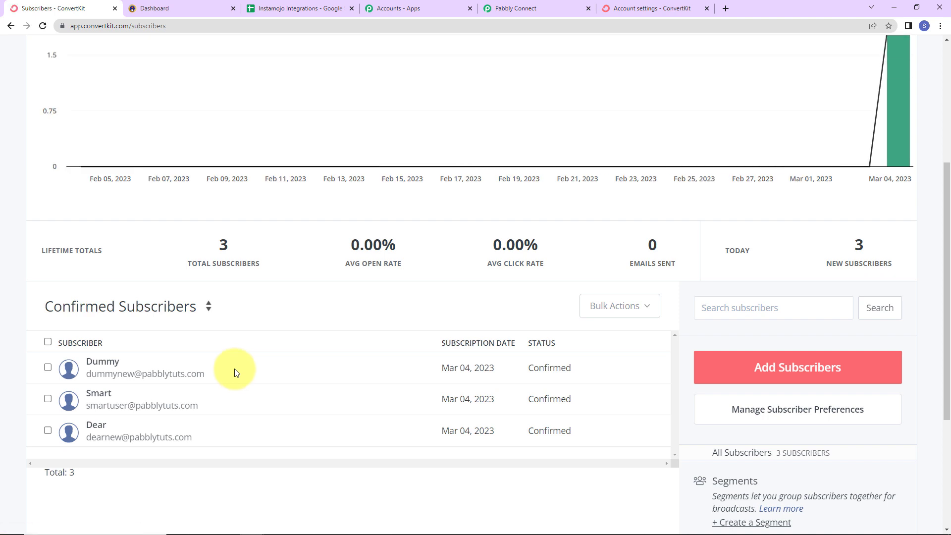
pyautogui.click(299, 8)
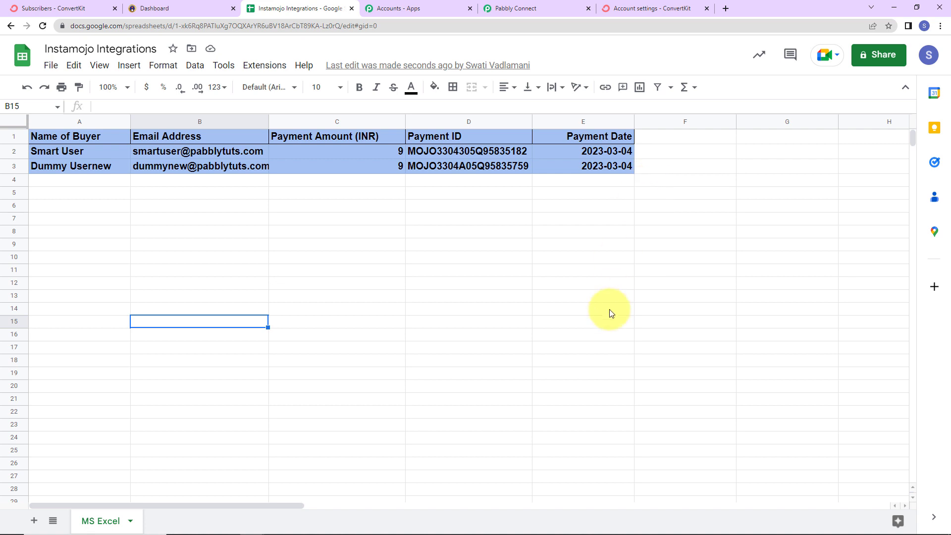
# Step: Return to the Pabbly Connect workflow and collapse the Instamojo trigger, Filter and Text Formatter steps while reviewing them
pyautogui.click(525, 8)
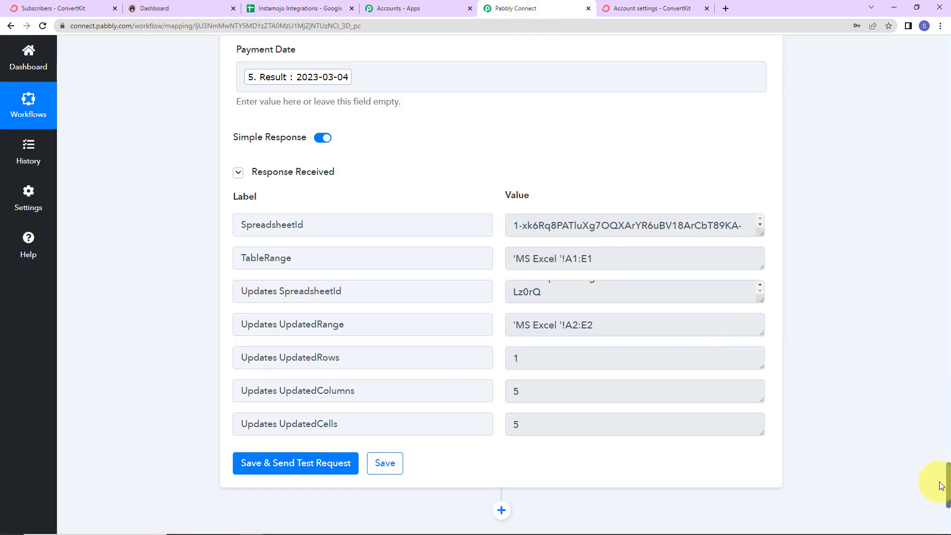
pyautogui.moveTo(948, 485); pyautogui.dragTo(936, 52)
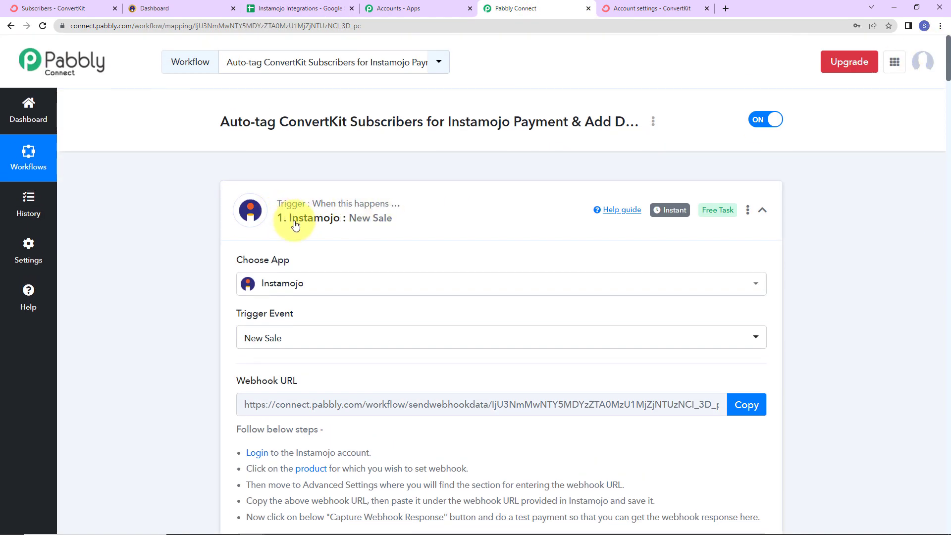
pyautogui.click(762, 210)
pyautogui.scroll(-2, 890, 332)
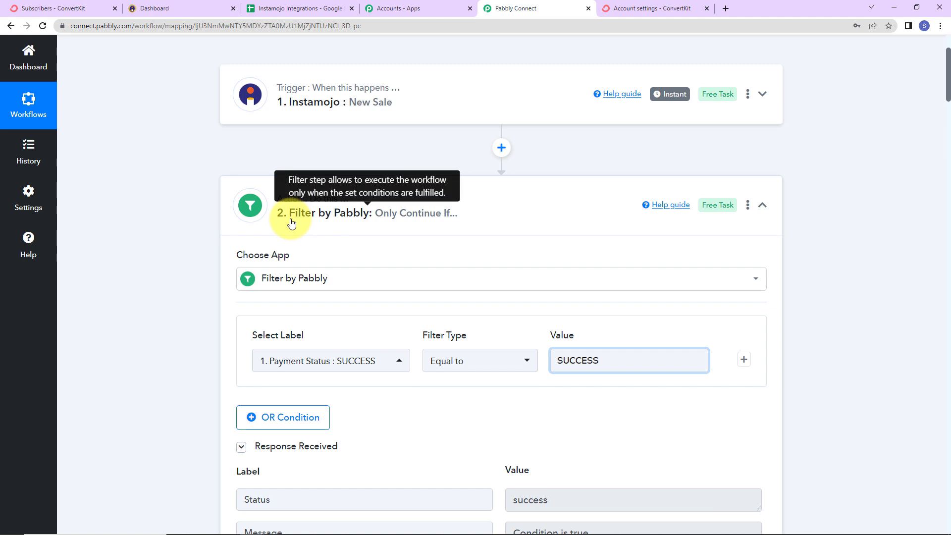
pyautogui.click(761, 205)
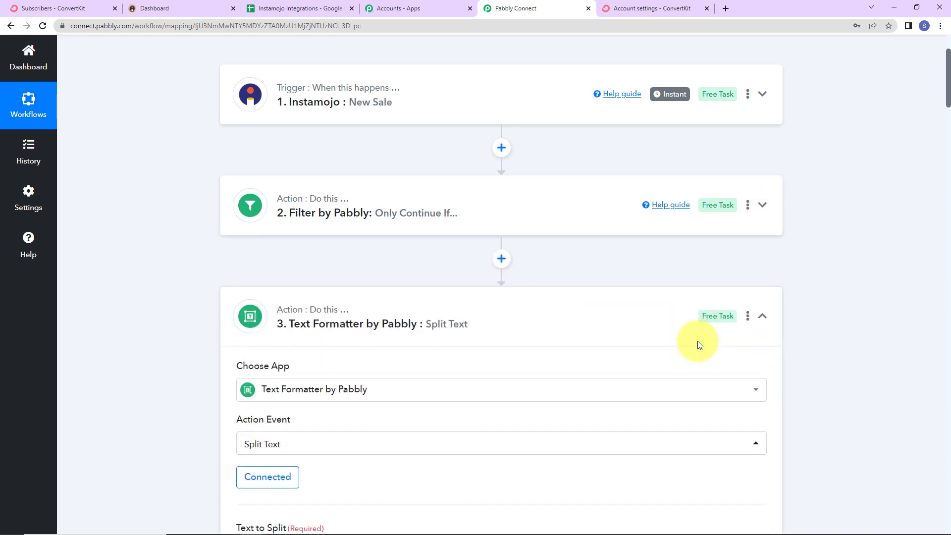
pyautogui.scroll(-6, 698, 344)
pyautogui.scroll(6, 700, 269)
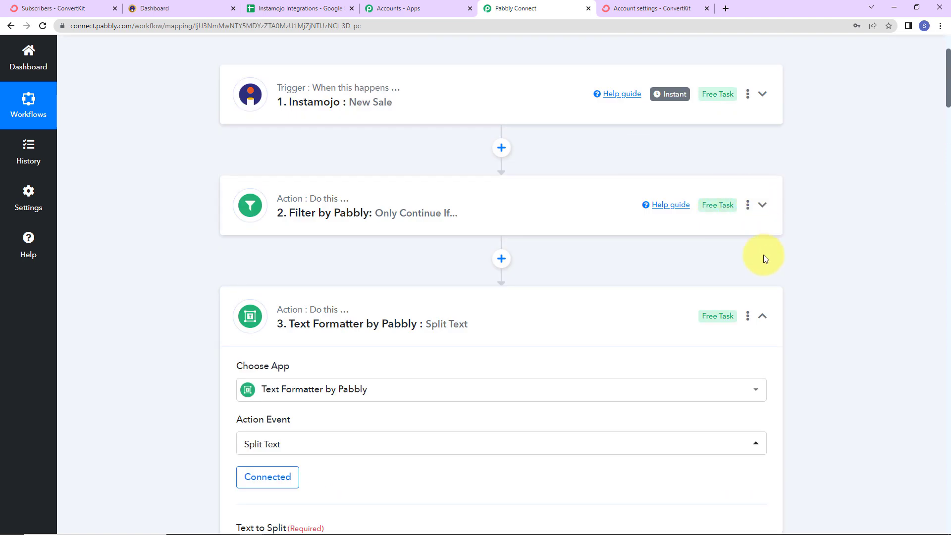
pyautogui.click(762, 316)
# Step: Collapse the ConvertKit, Date/Time Formatter and Google Sheets steps and review the whole workflow from its start
pyautogui.scroll(-5, 777, 346)
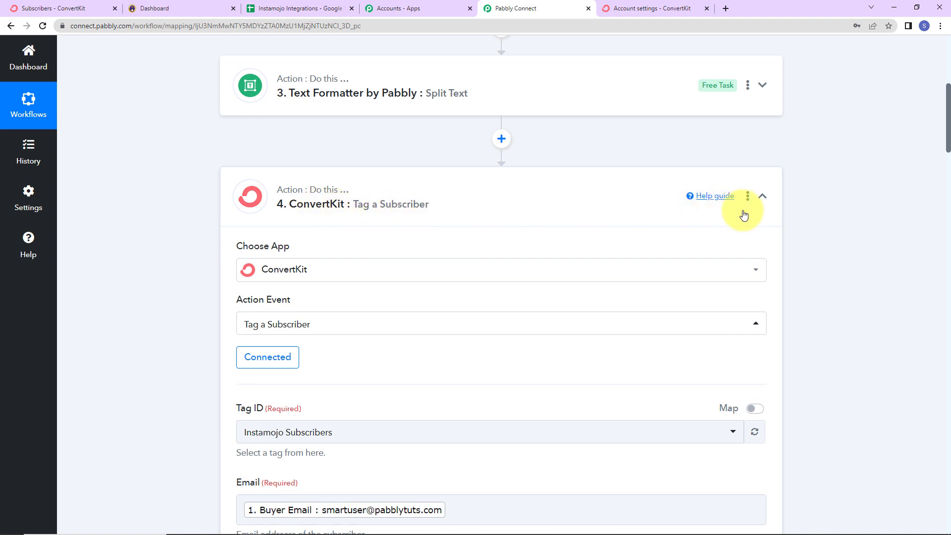
pyautogui.click(762, 196)
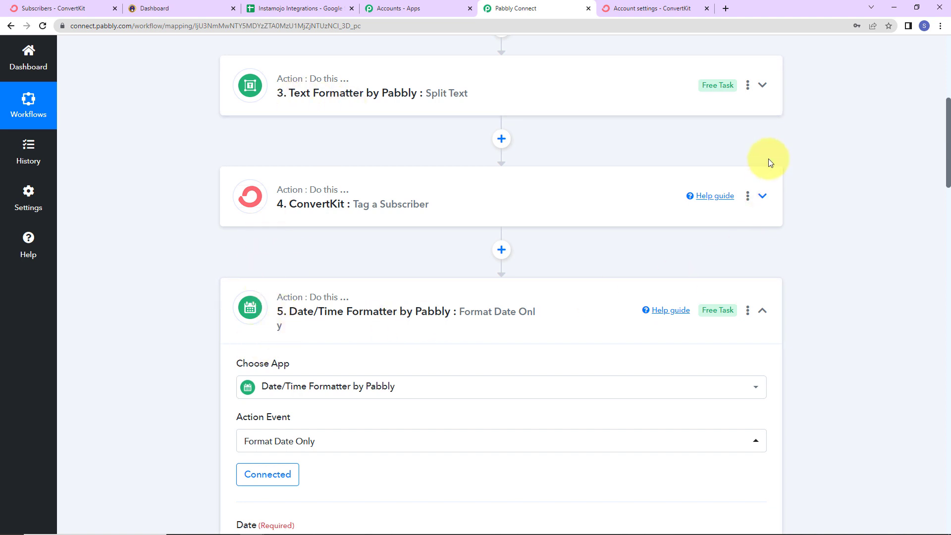
pyautogui.click(762, 310)
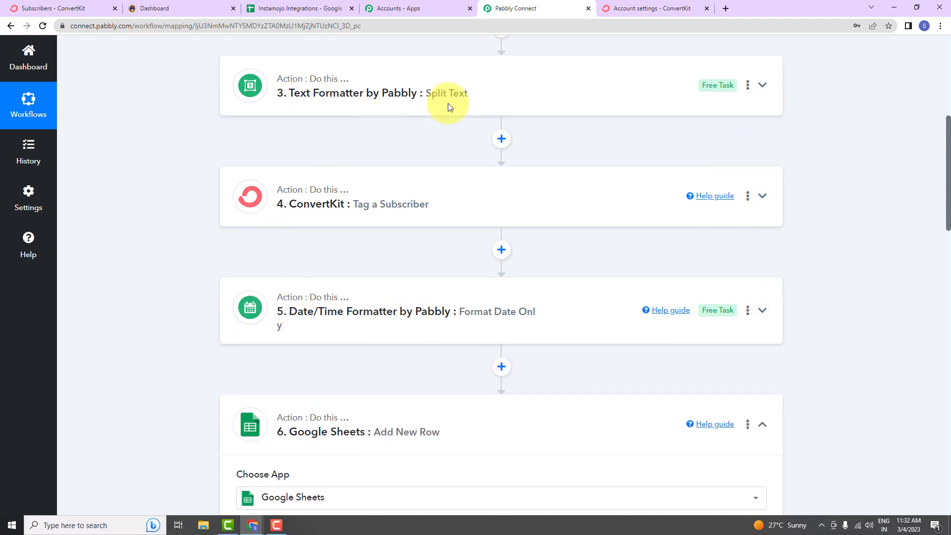
pyautogui.scroll(-5, 545, 287)
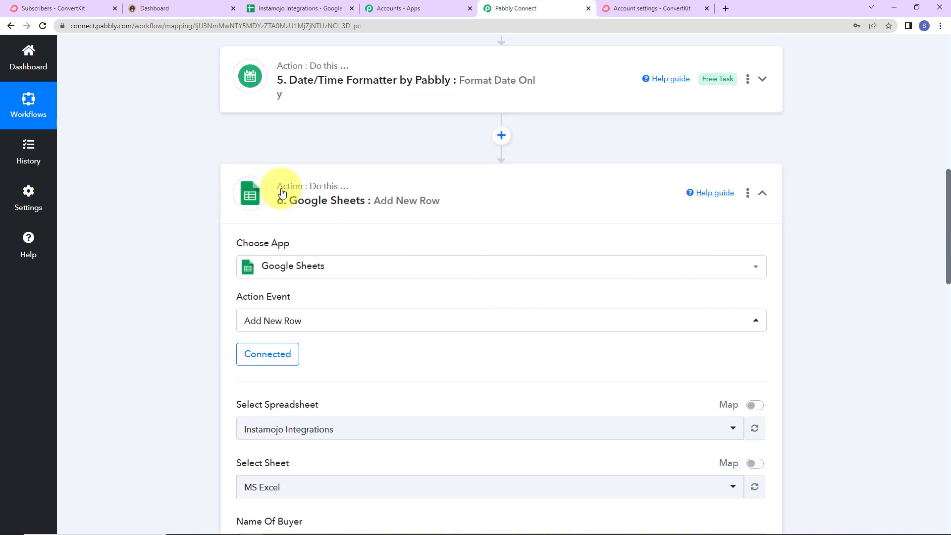
pyautogui.click(764, 196)
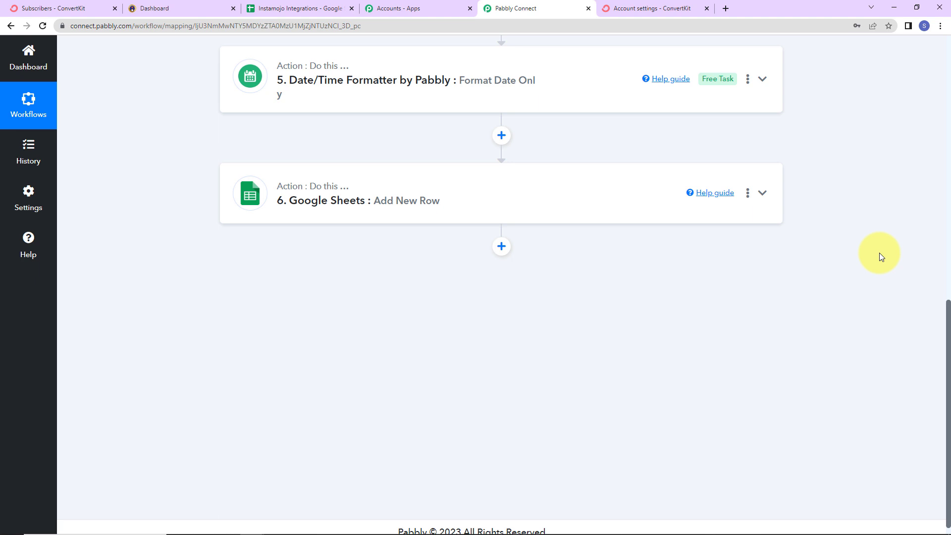
pyautogui.scroll(9, 879, 253)
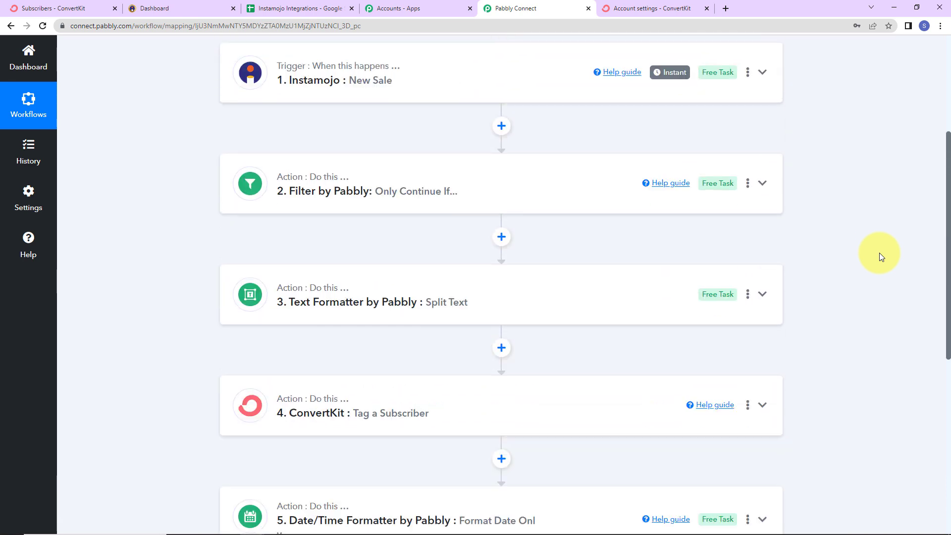
pyautogui.scroll(3, 878, 252)
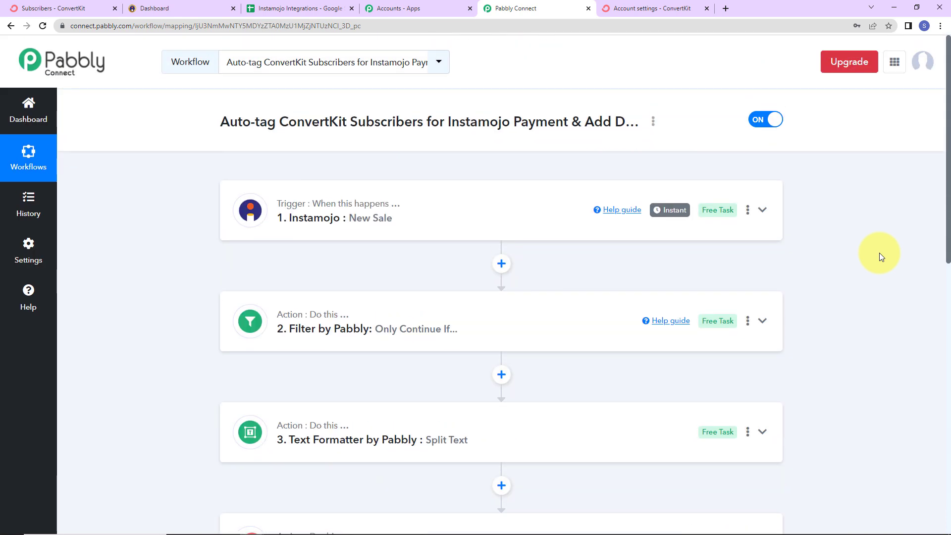